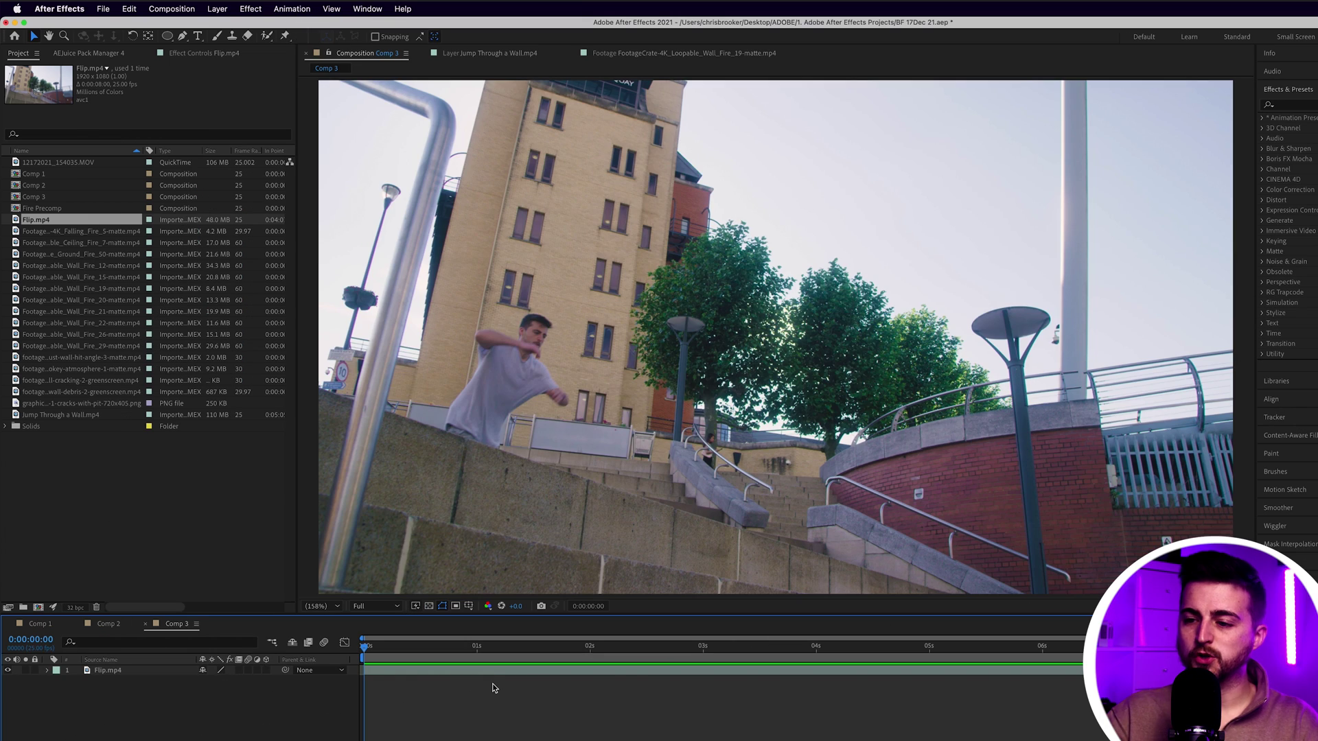
- Add a new black (000000) solid layer over the flip footage
{"action": "key", "text": "space"}
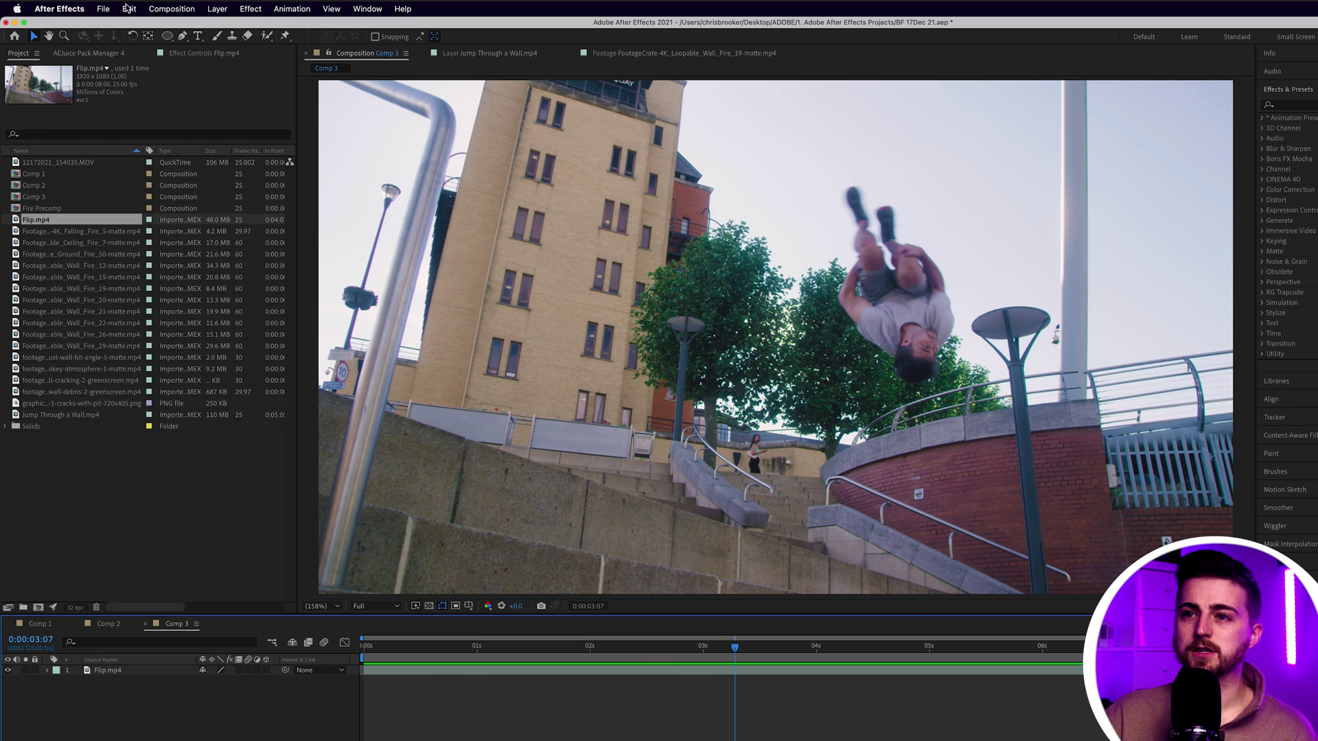
{"action": "left_click", "coordinate": [217, 9]}
{"action": "mouse_move", "coordinate": [227, 26]}
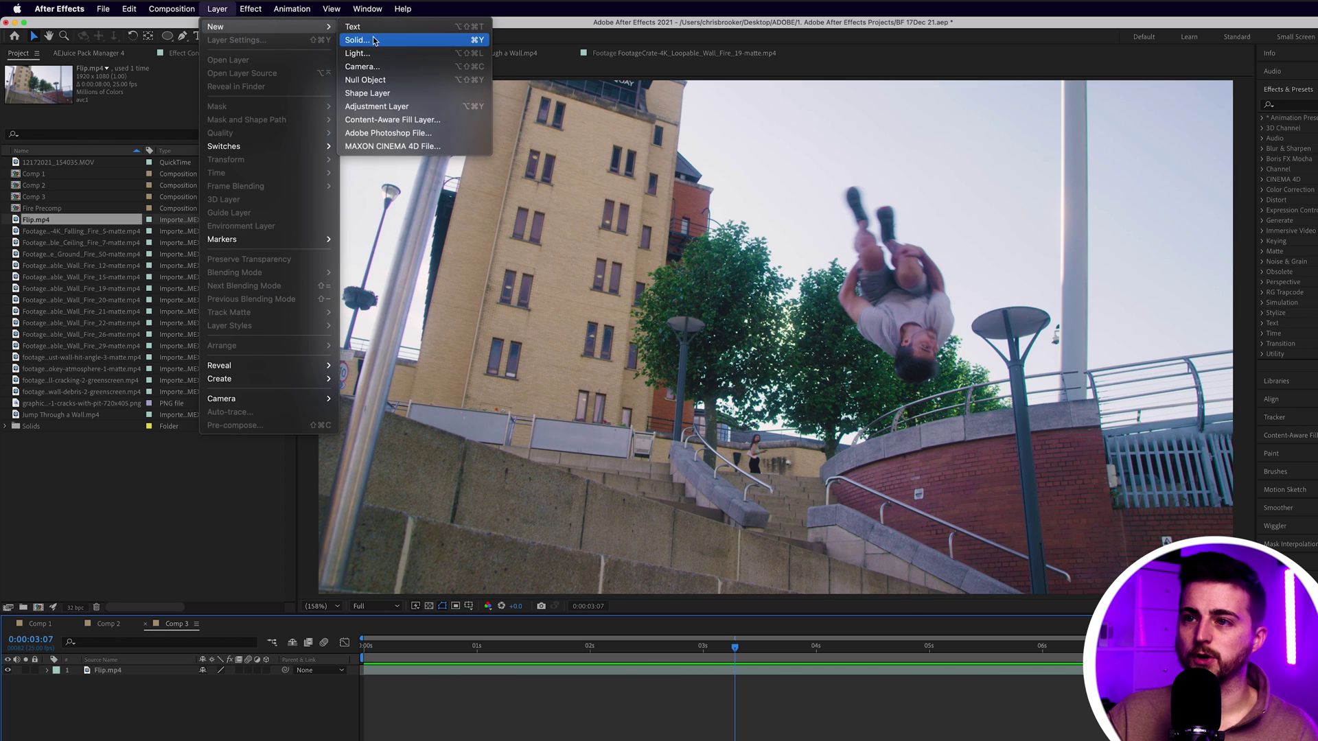
{"action": "left_click", "coordinate": [364, 40]}
{"action": "left_click", "coordinate": [428, 380]}
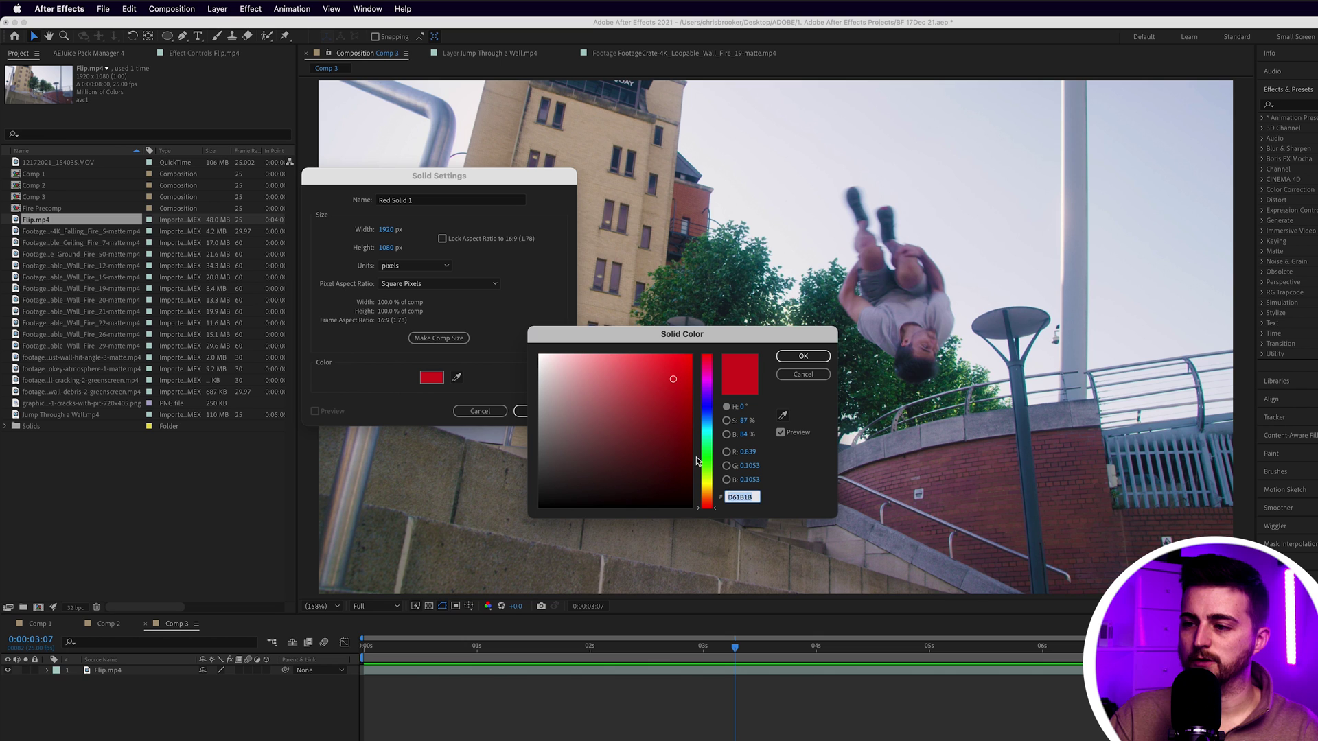
{"action": "type", "text": "000000"}
{"action": "left_click", "coordinate": [803, 356]}
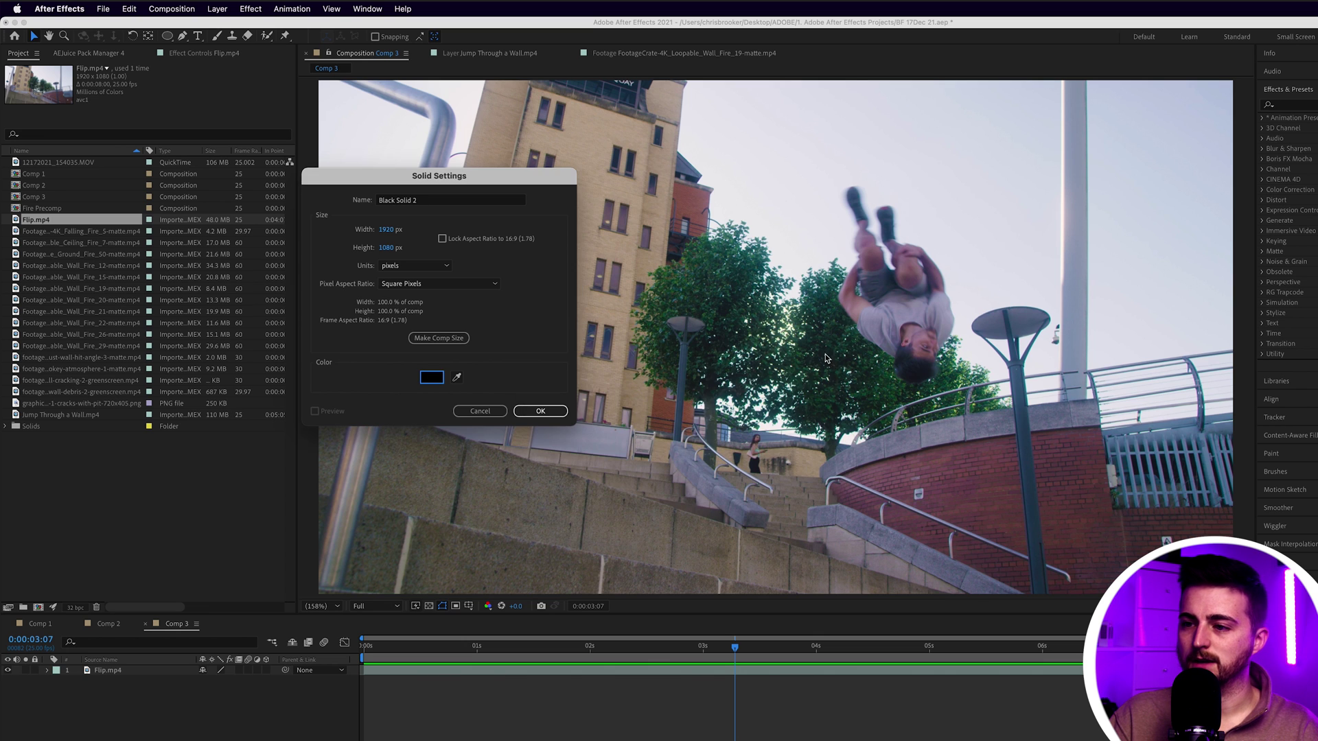
{"action": "left_click", "coordinate": [540, 411]}
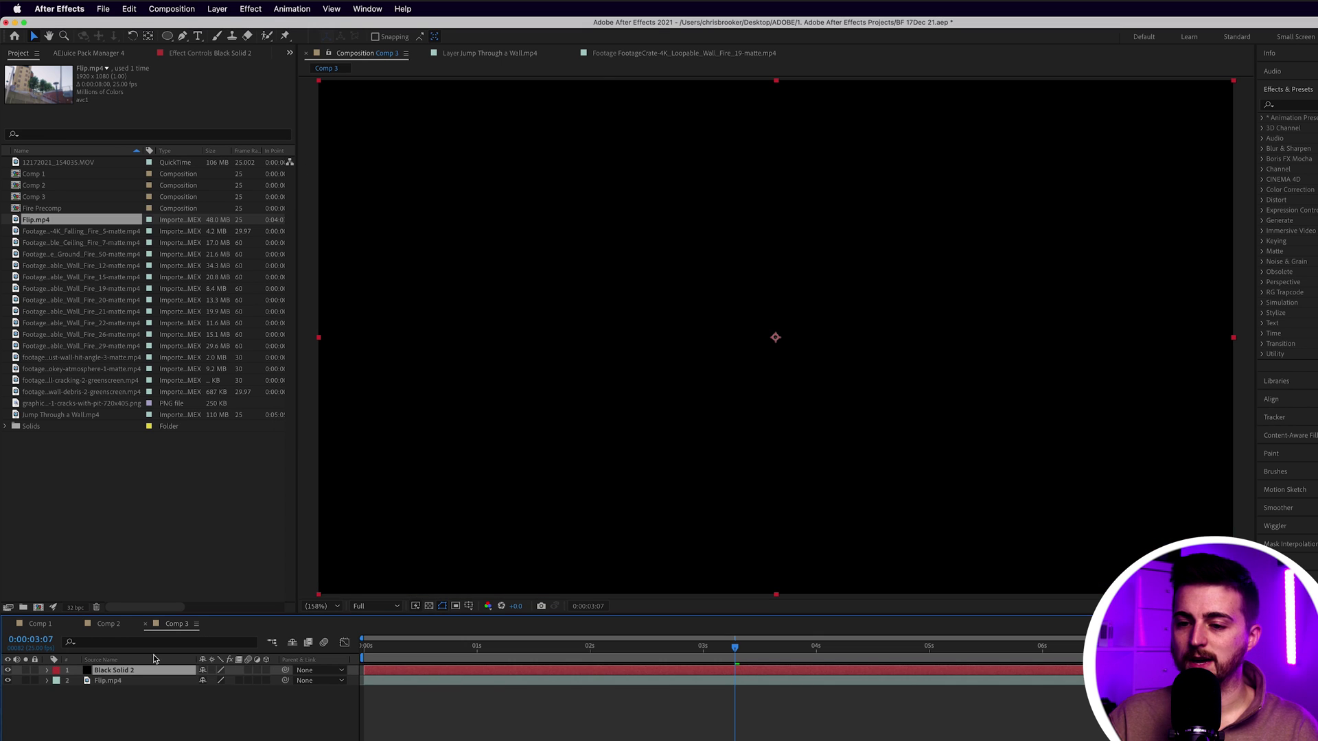
- With a proportional grid showing, draw a rectangle mask across the solid's middle band
{"action": "left_click", "coordinate": [471, 607]}
{"action": "left_click", "coordinate": [483, 630]}
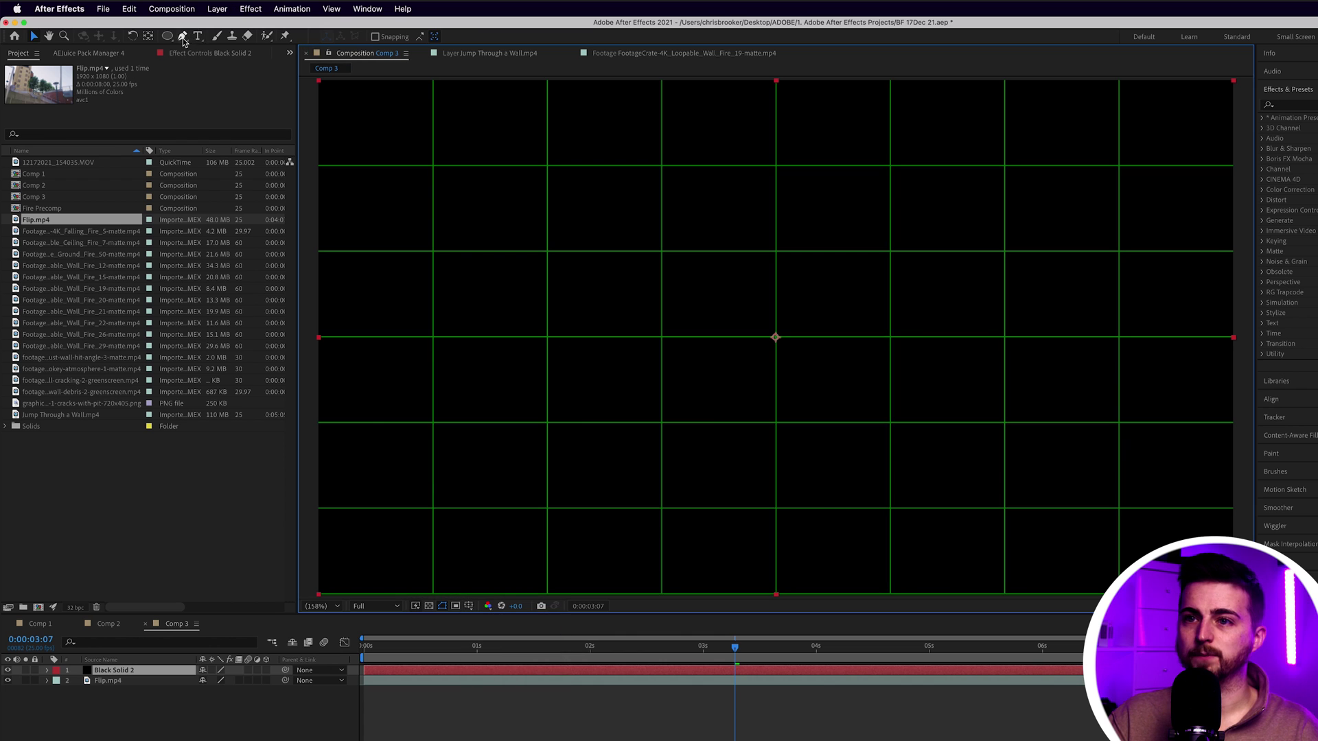
{"action": "left_click_drag", "start_coordinate": [168, 36], "coordinate": [195, 42]}
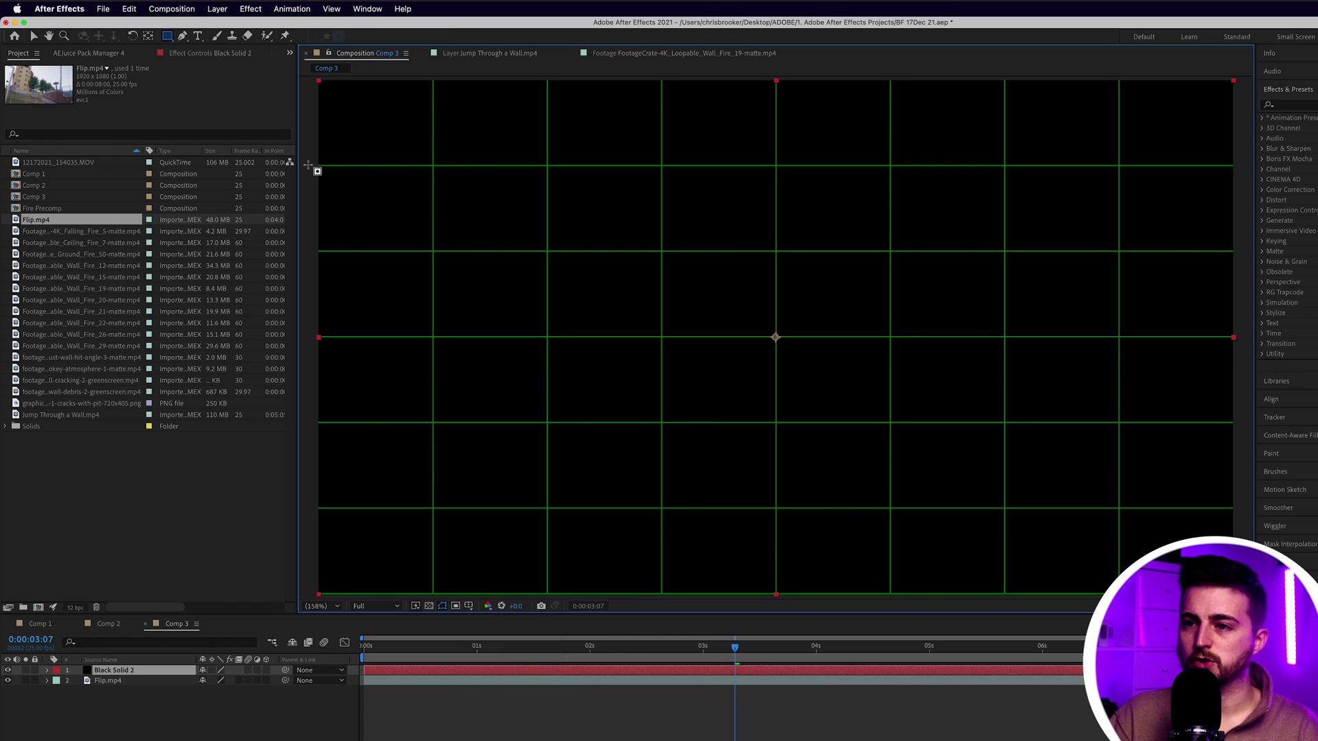
{"action": "left_click_drag", "start_coordinate": [309, 165], "coordinate": [1248, 510]}
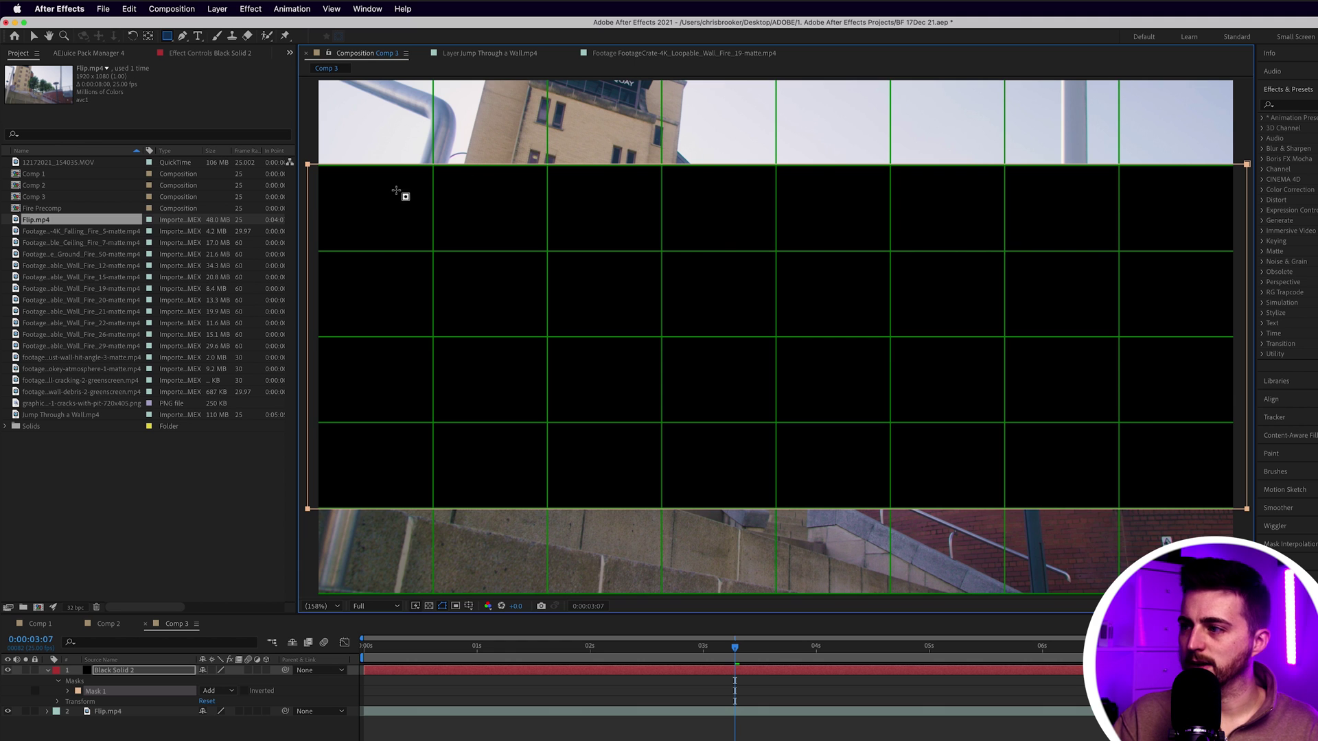
- Invert the solid's mask so the footage shows between the bars, then hide the grid
{"action": "left_click", "coordinate": [114, 672]}
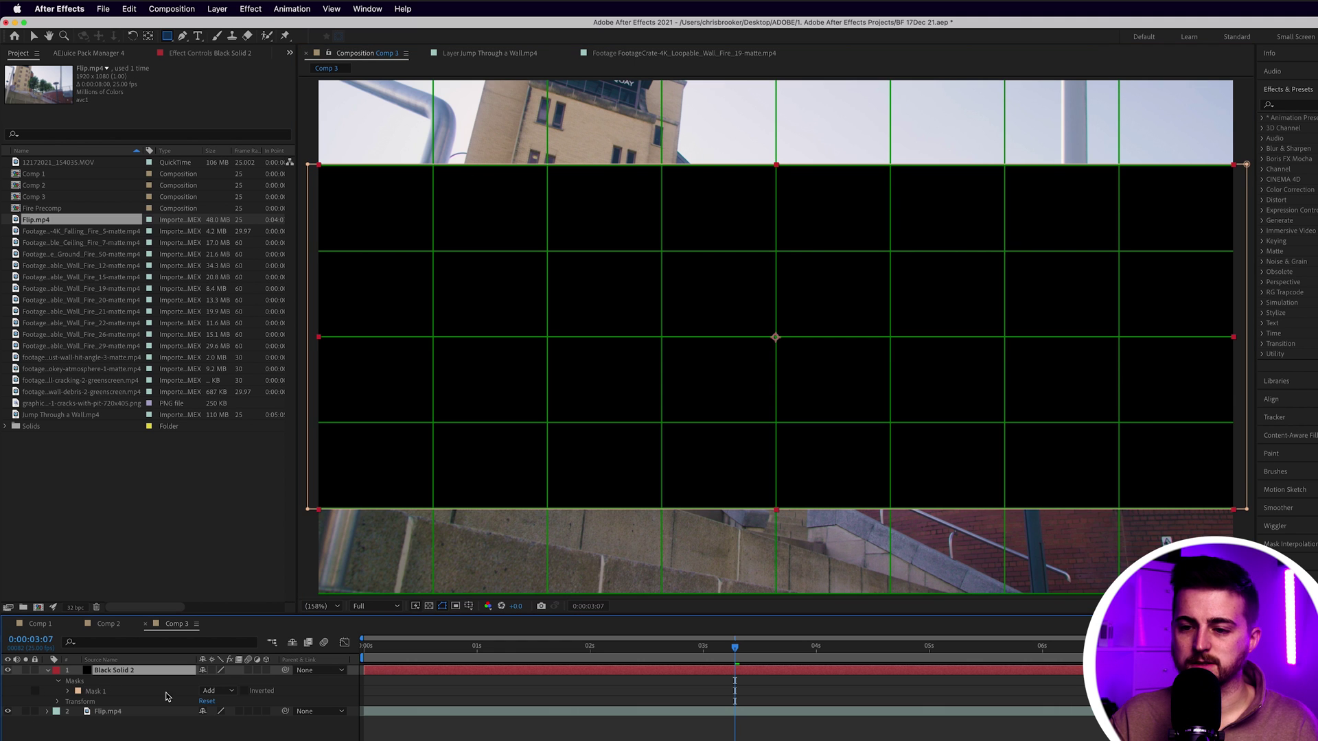
{"action": "left_click", "coordinate": [245, 692]}
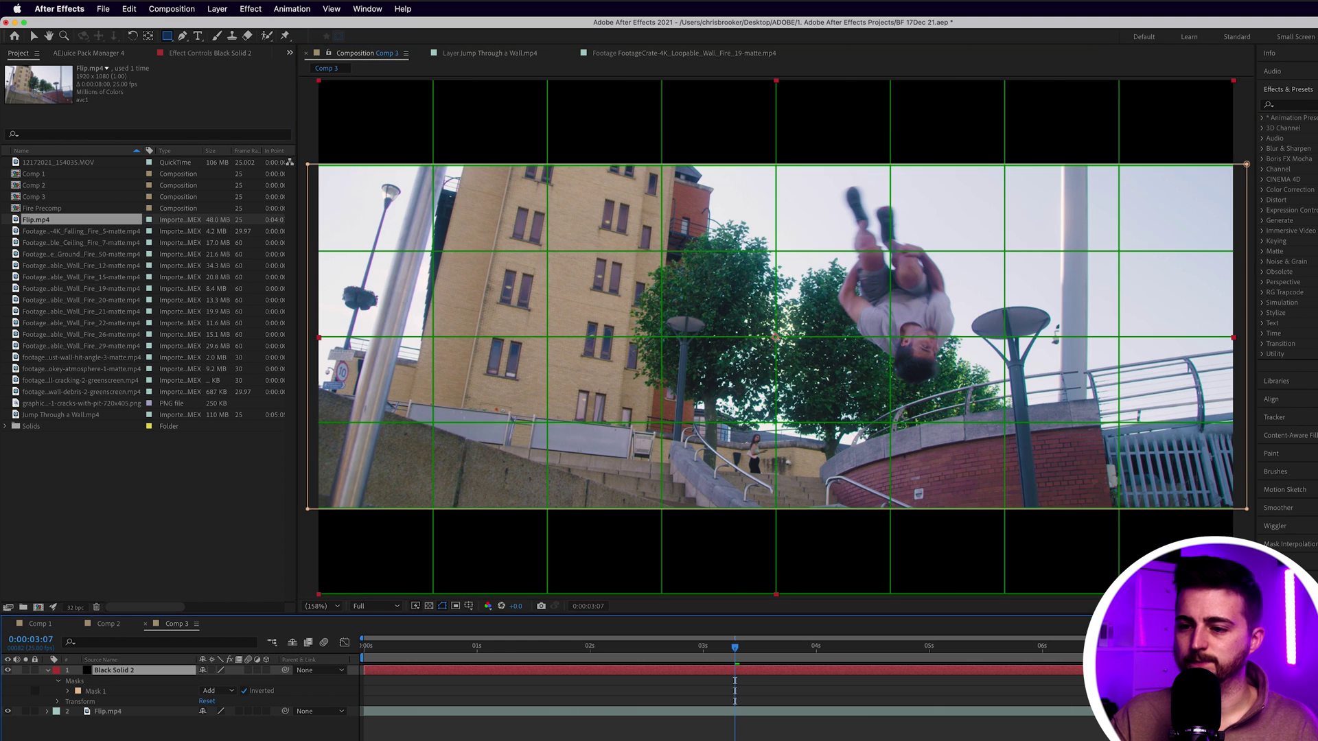
{"action": "left_click", "coordinate": [410, 638]}
{"action": "left_click", "coordinate": [473, 608]}
{"action": "left_click", "coordinate": [480, 630]}
- Scale the Flip.mp4 footage up to 112% and nudge it slightly up and left
{"action": "left_click_drag", "start_coordinate": [620, 649], "coordinate": [681, 645]}
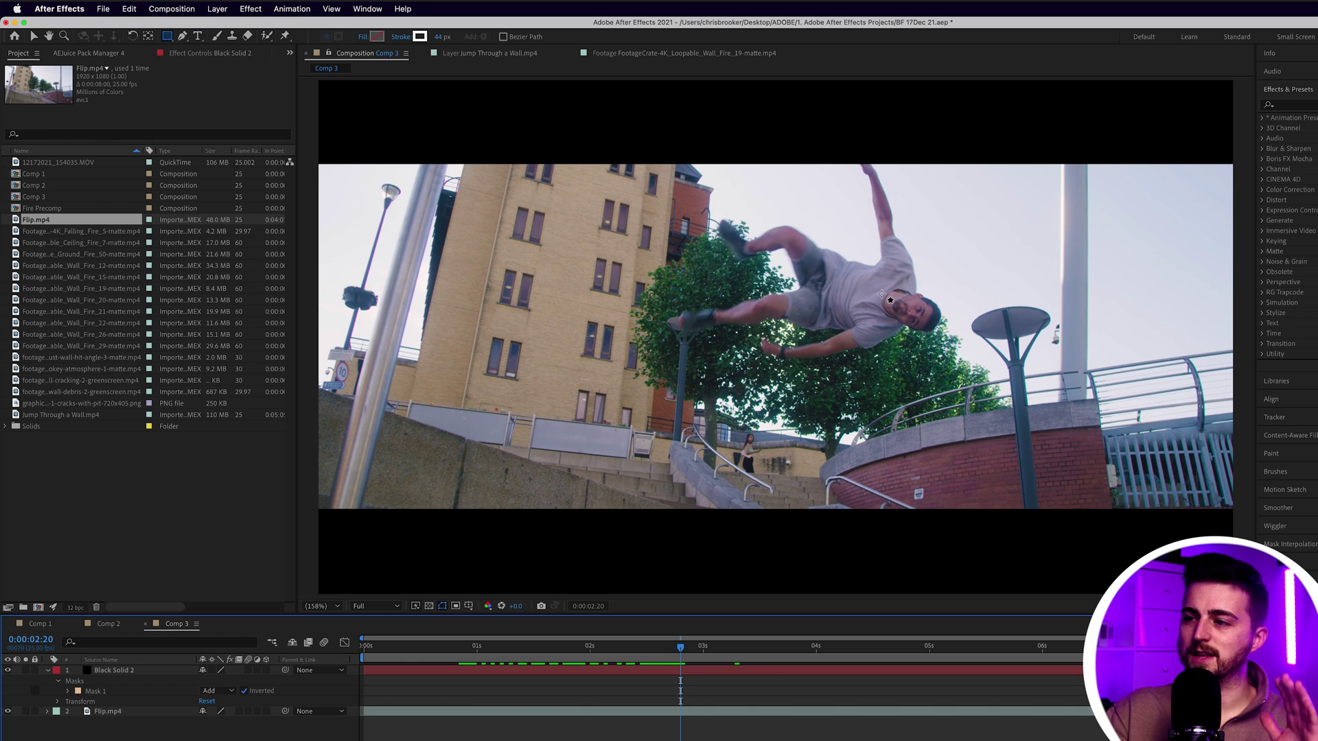
{"action": "key", "text": "v"}
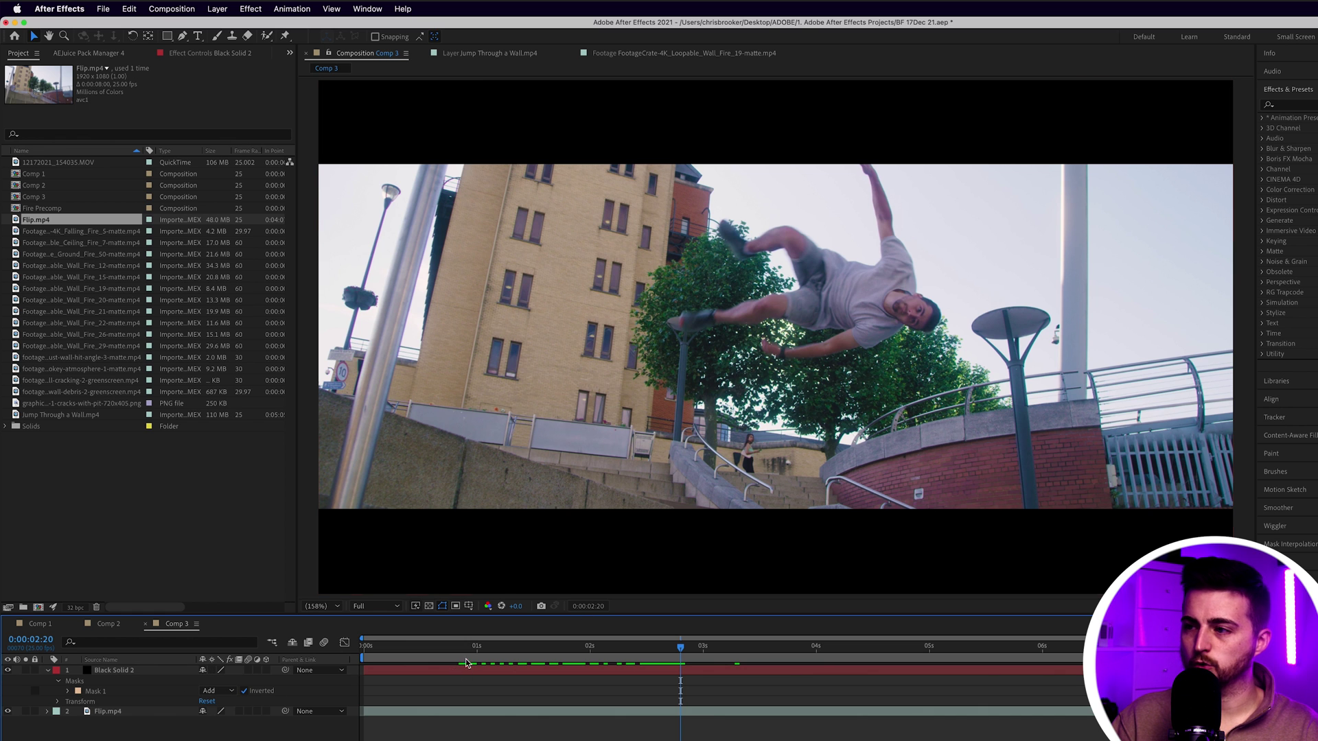
{"action": "left_click_drag", "start_coordinate": [563, 647], "coordinate": [667, 649]}
{"action": "left_click", "coordinate": [121, 719]}
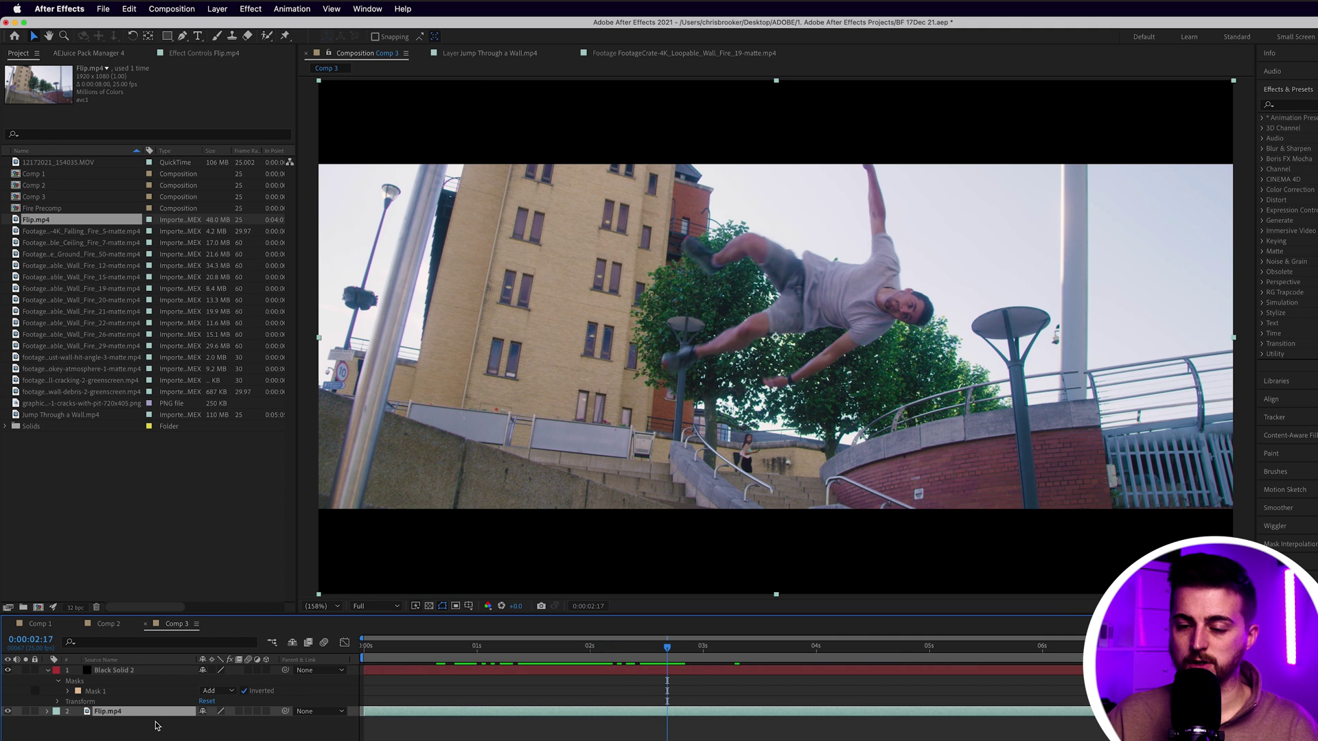
{"action": "key", "text": "s"}
{"action": "left_click_drag", "start_coordinate": [215, 722], "coordinate": [221, 722]}
{"action": "left_click_drag", "start_coordinate": [424, 649], "coordinate": [262, 648]}
{"action": "left_click_drag", "start_coordinate": [597, 385], "coordinate": [589, 369]}
{"action": "key", "text": "space"}
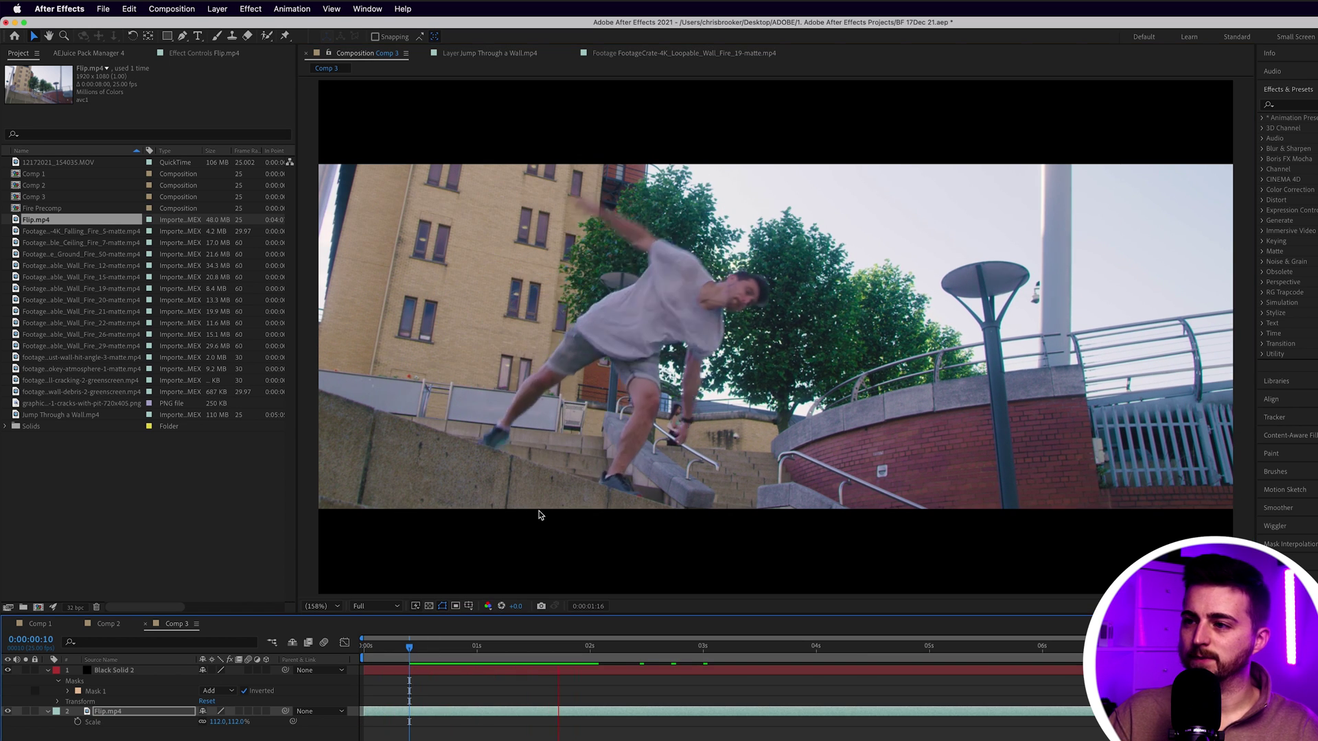
- Lower the black bars layer's opacity to 70%
{"action": "left_click", "coordinate": [146, 672]}
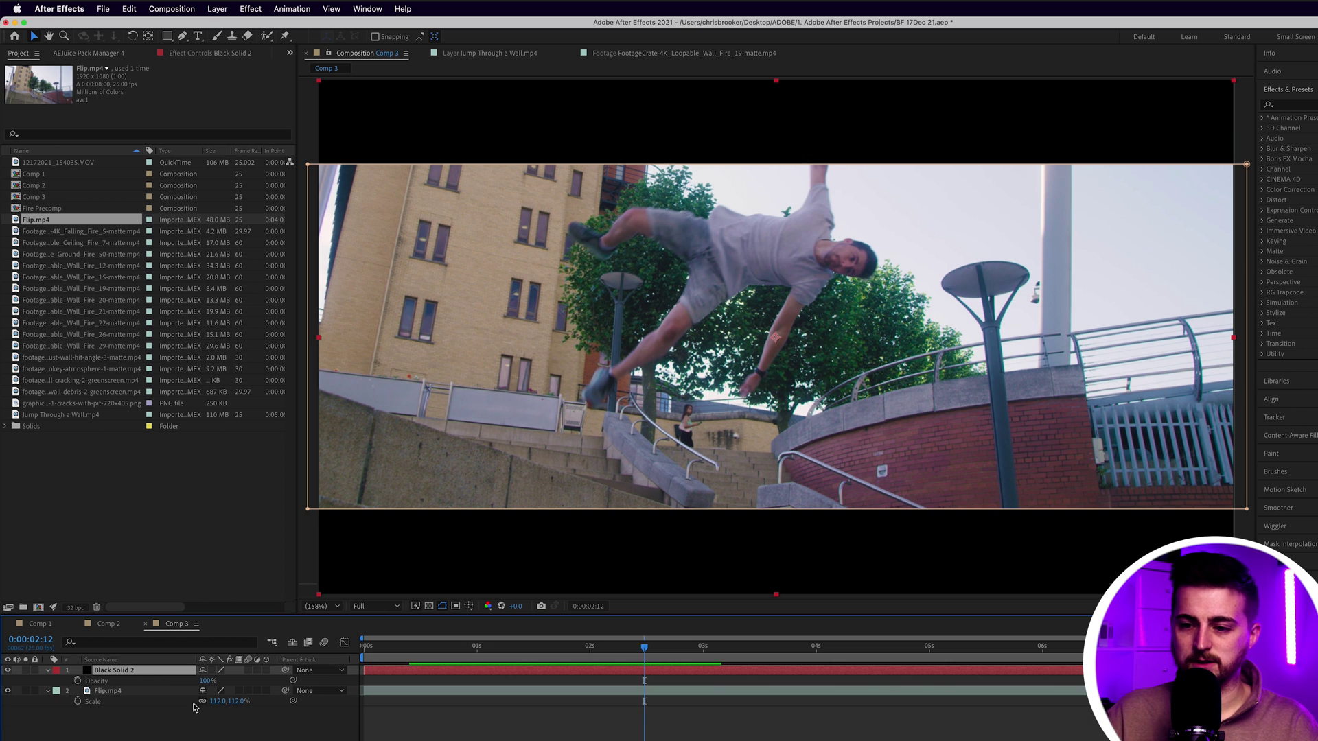
{"action": "key", "text": "t"}
{"action": "left_click_drag", "start_coordinate": [205, 681], "coordinate": [185, 681]}
{"action": "key", "text": "space"}
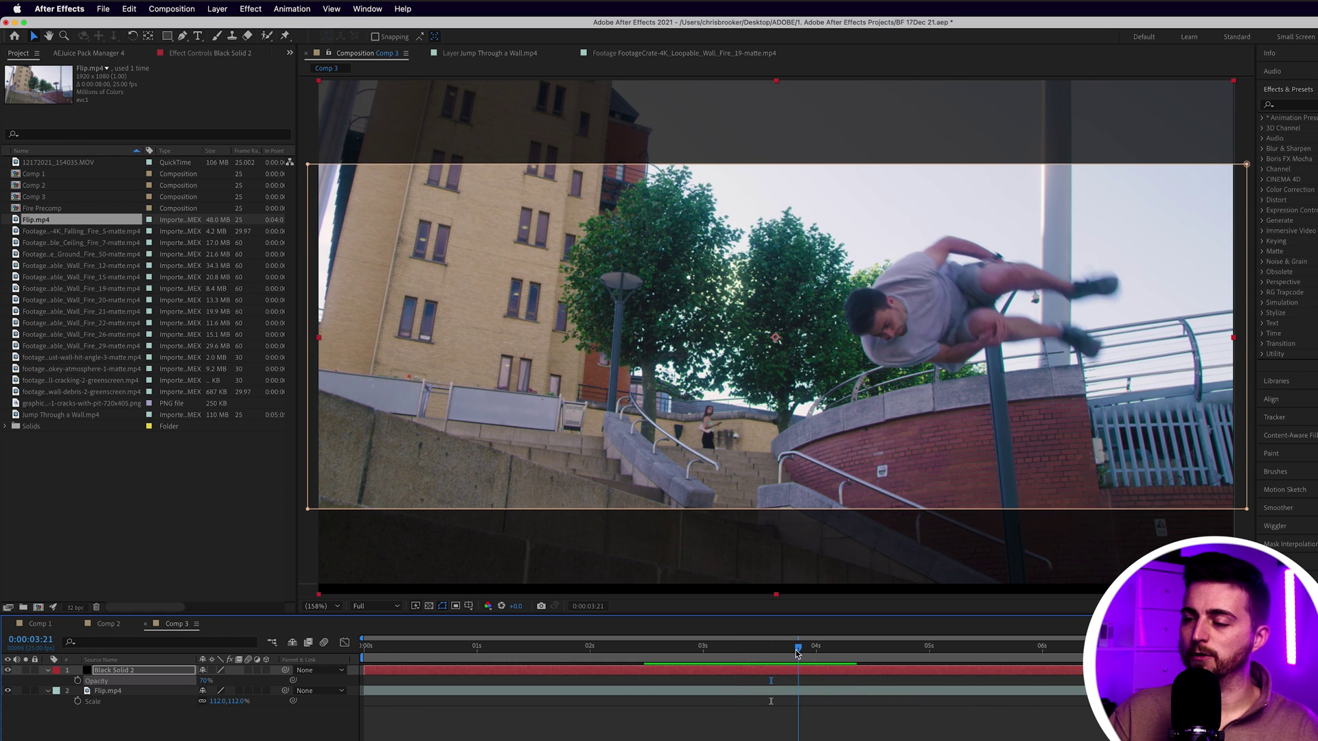
- Lock the black bars layer, preview, and park the playhead at 0:00:03:13
{"action": "left_click_drag", "start_coordinate": [792, 650], "coordinate": [633, 651]}
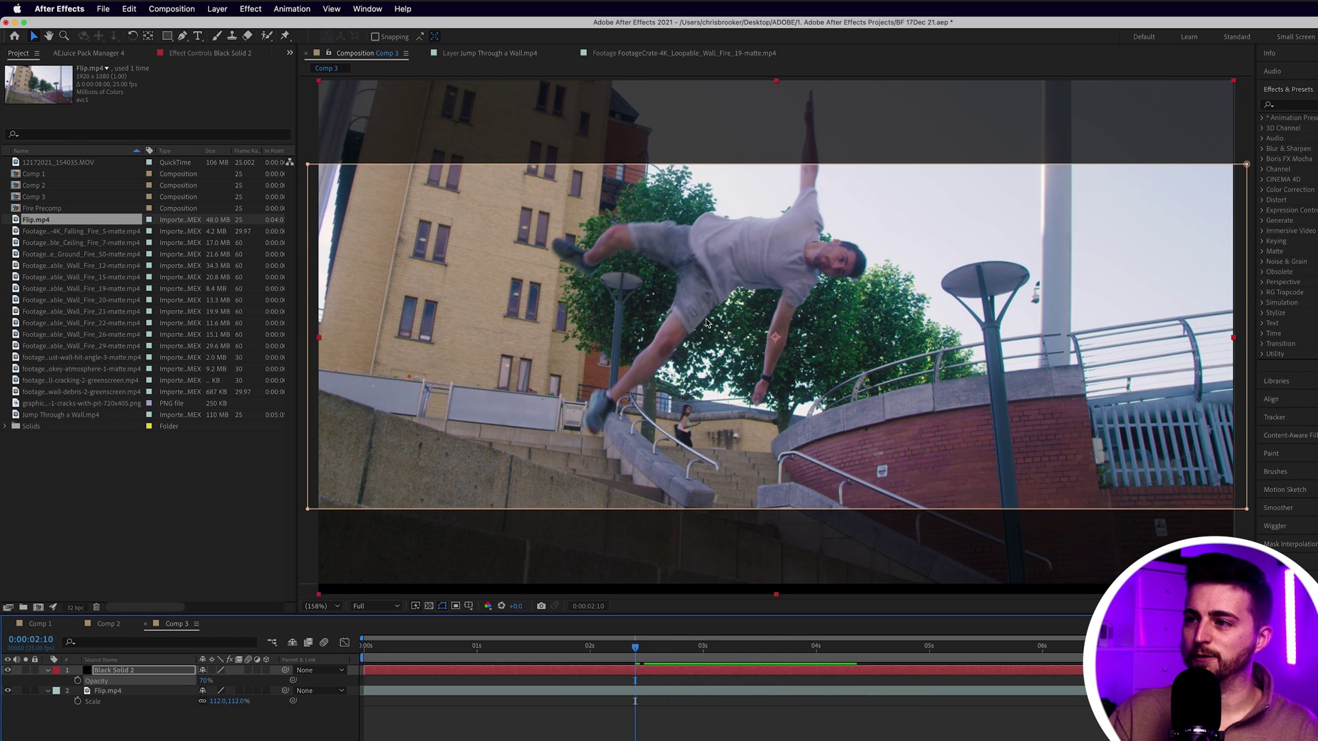
{"action": "left_click", "coordinate": [35, 670]}
{"action": "left_click", "coordinate": [106, 691]}
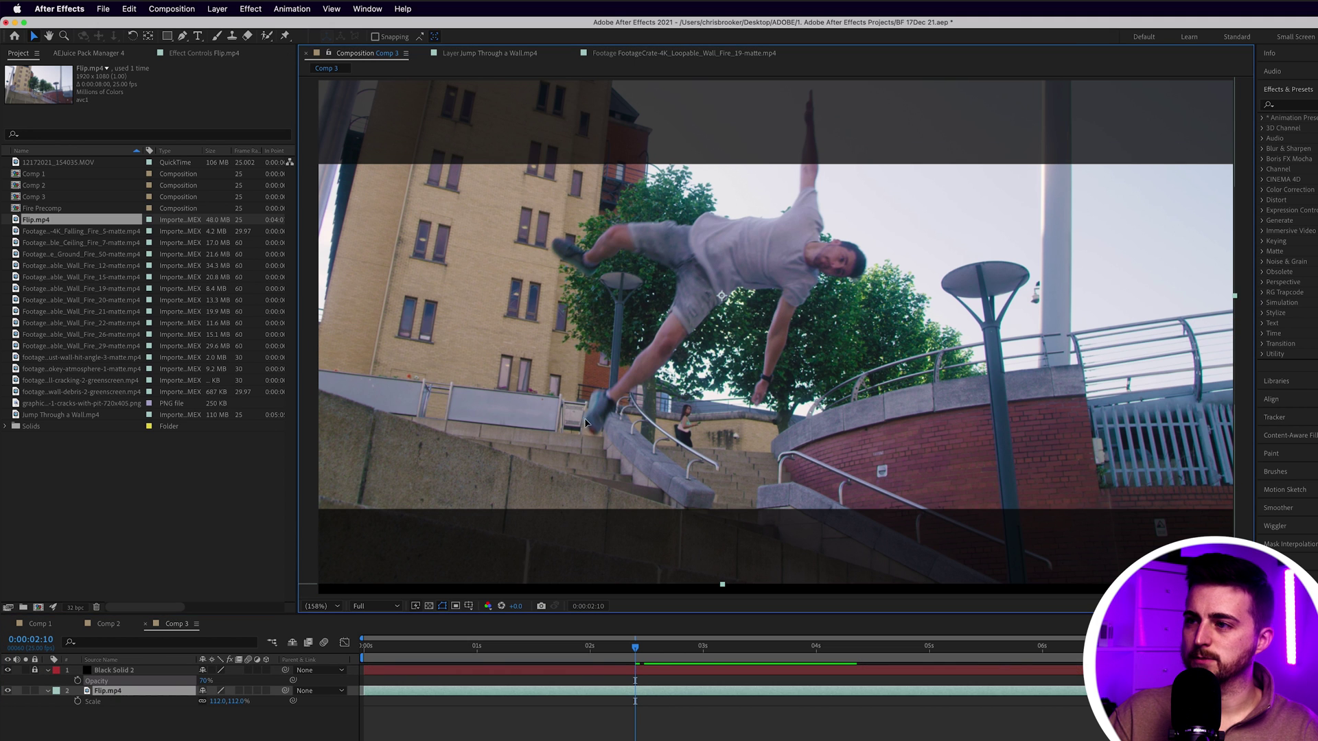
{"action": "key", "text": "space"}
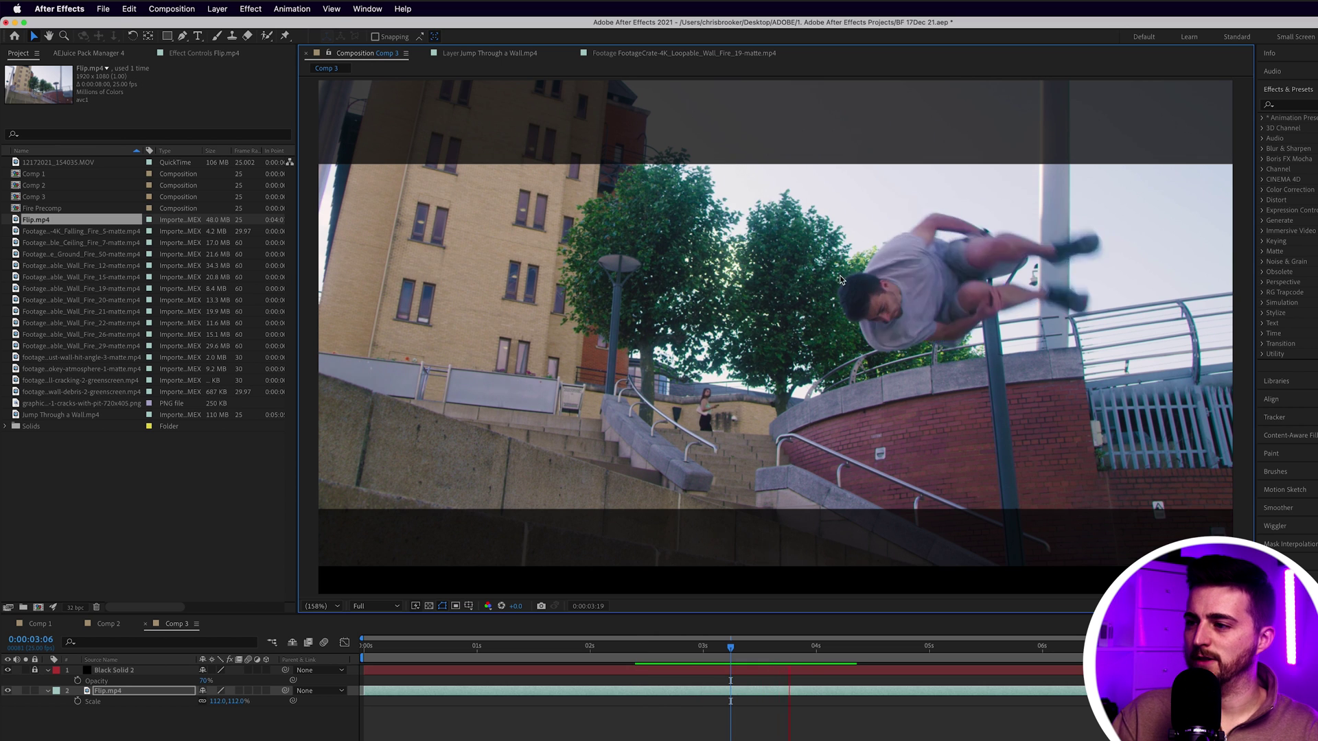
{"action": "key", "text": "space"}
{"action": "left_click", "coordinate": [766, 648]}
- Split Flip.mp4 with Cmd+Shift+D, select the middle piece, and pick Roto Brush at 0:00:01:21
{"action": "left_click_drag", "start_coordinate": [764, 650], "coordinate": [617, 647]}
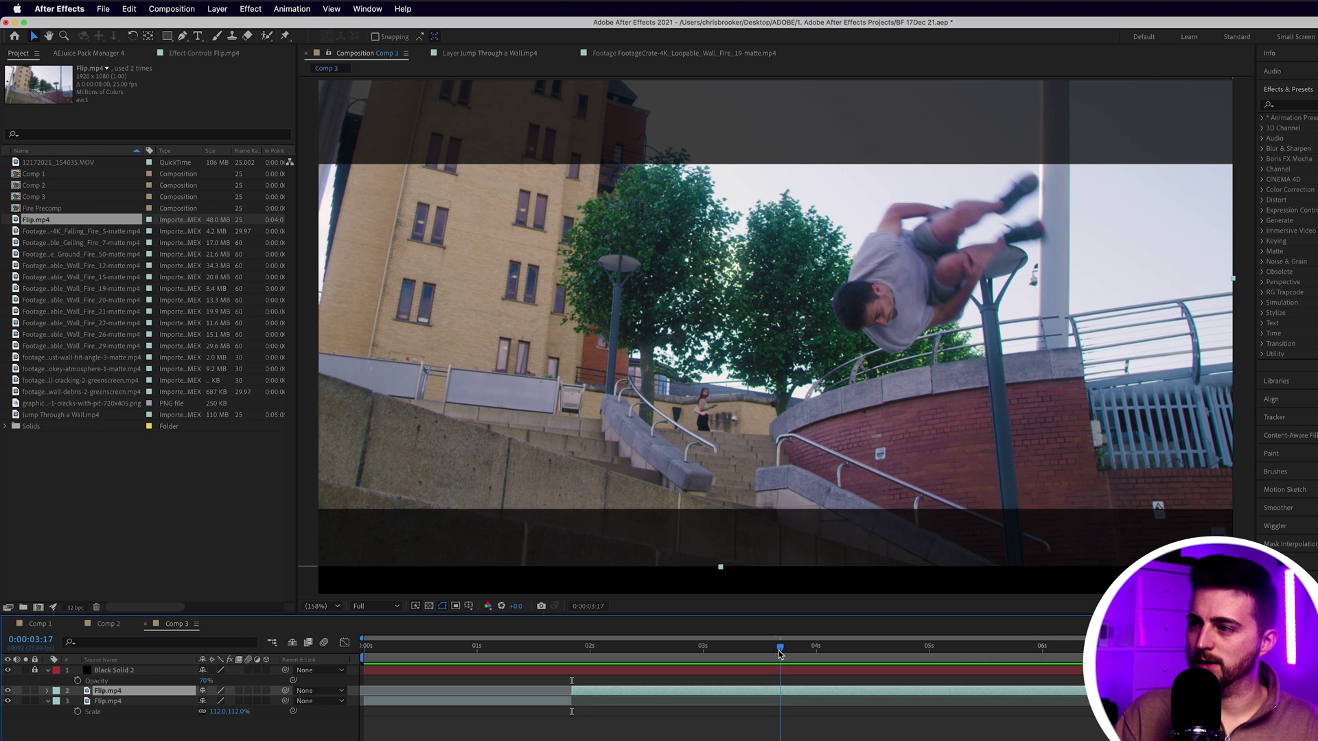
{"action": "key", "text": "super+shift+d"}
{"action": "left_click", "coordinate": [764, 702]}
{"action": "left_click", "coordinate": [585, 653]}
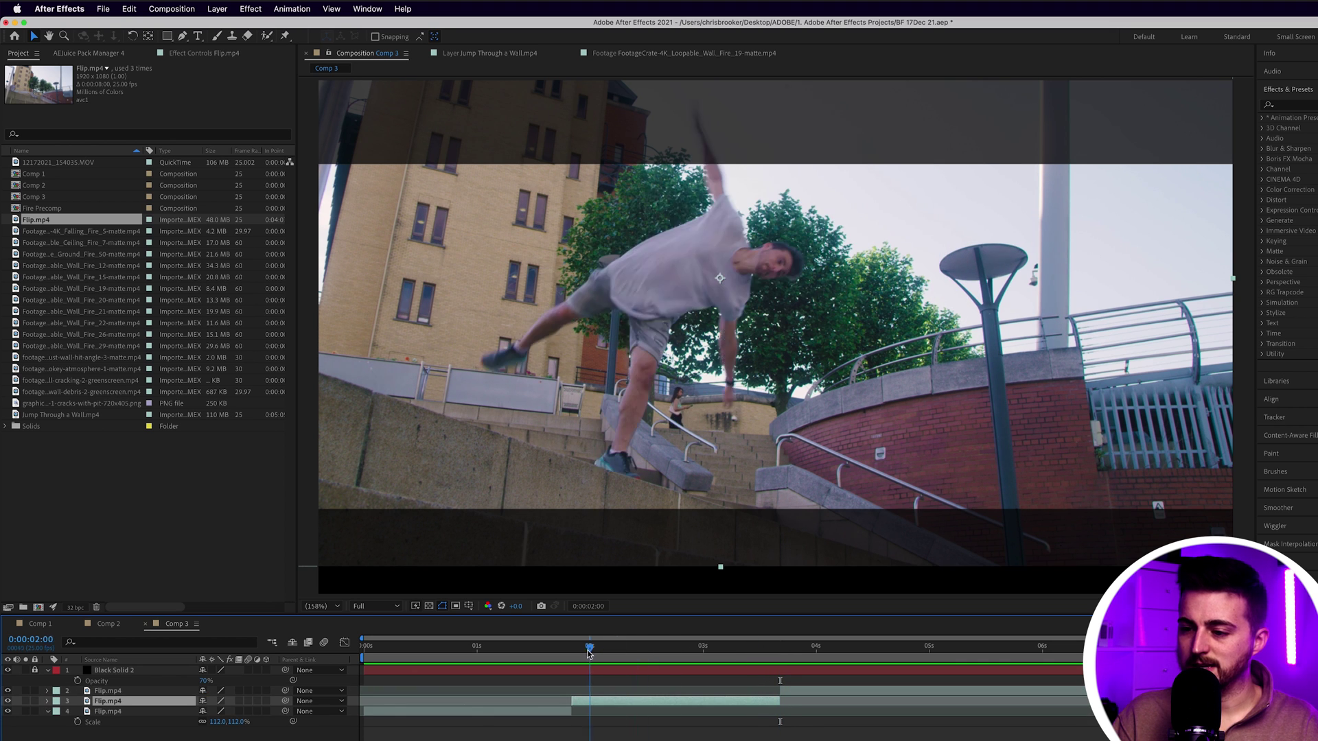
{"action": "left_click_drag", "start_coordinate": [586, 652], "coordinate": [573, 652]}
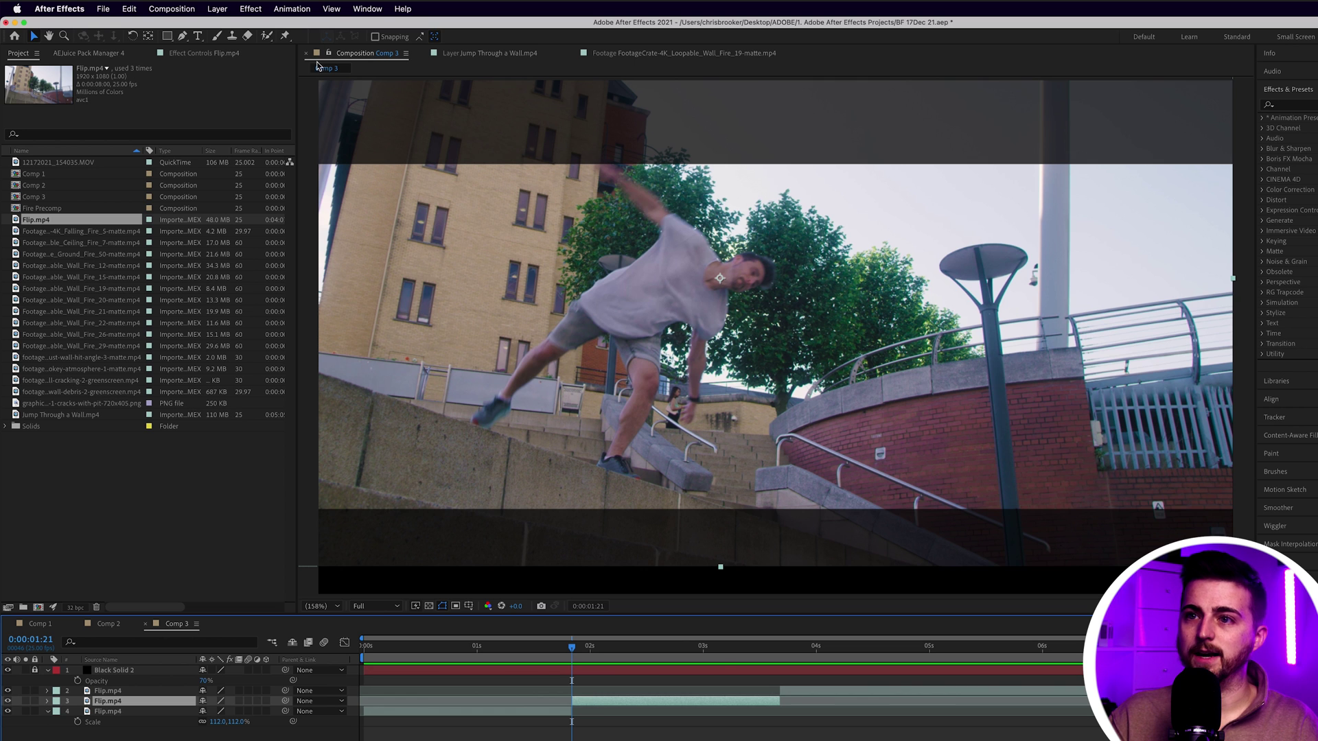
{"action": "left_click", "coordinate": [268, 37]}
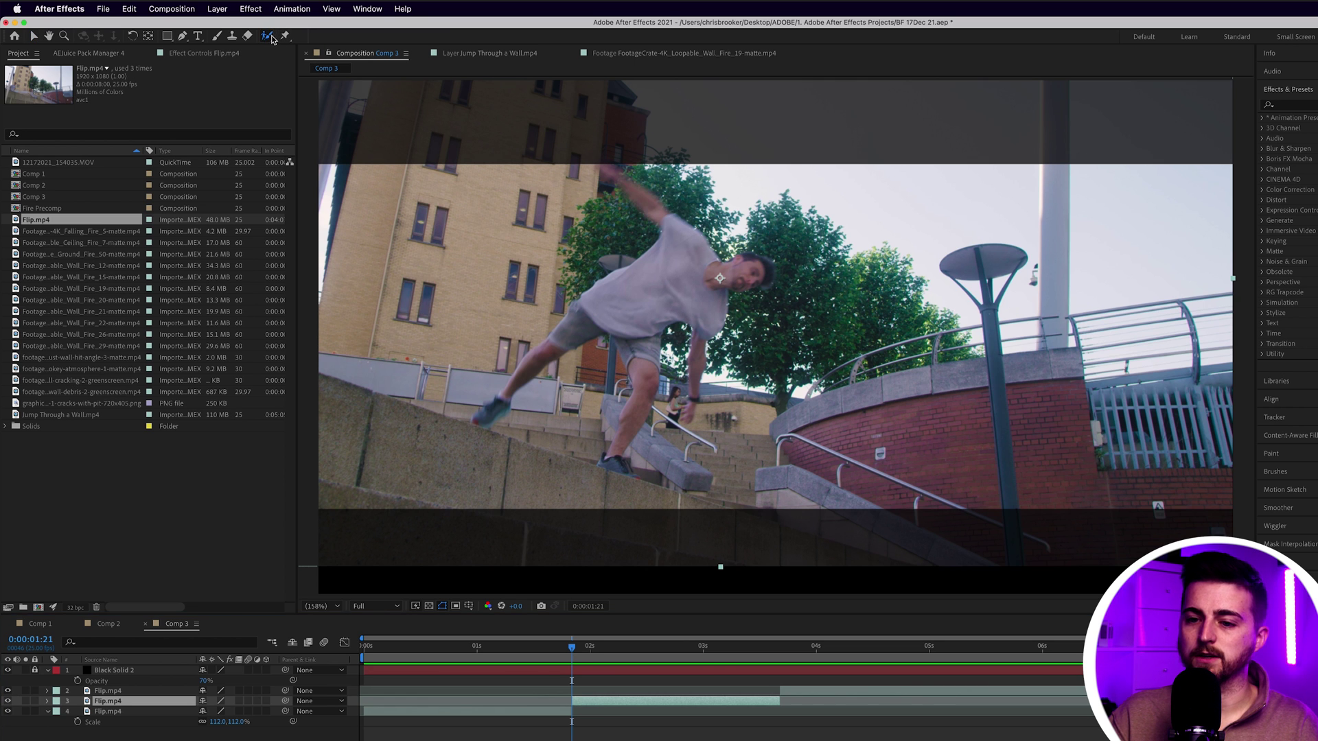
- In the layer view, paint Roto Brush strokes over the jumper's body, raised arm and head
{"action": "double_click", "coordinate": [629, 403]}
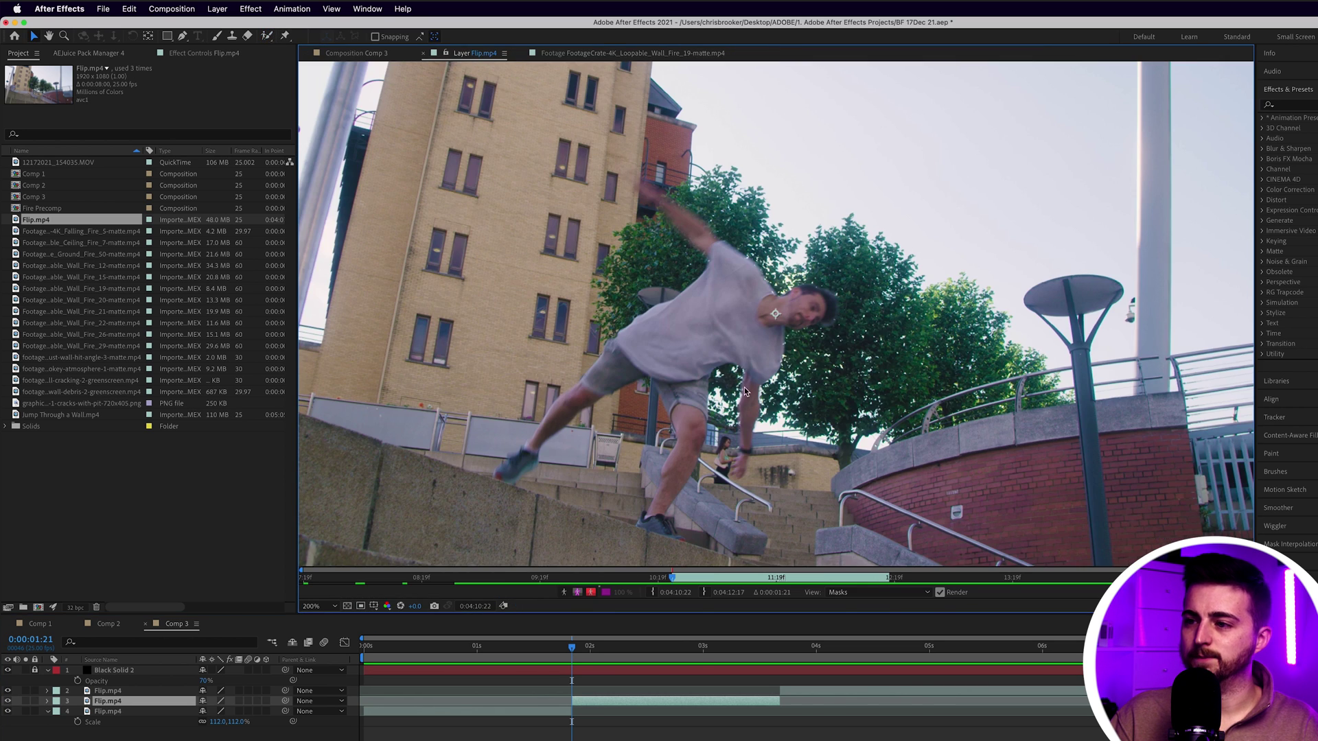
{"action": "left_click", "coordinate": [268, 36]}
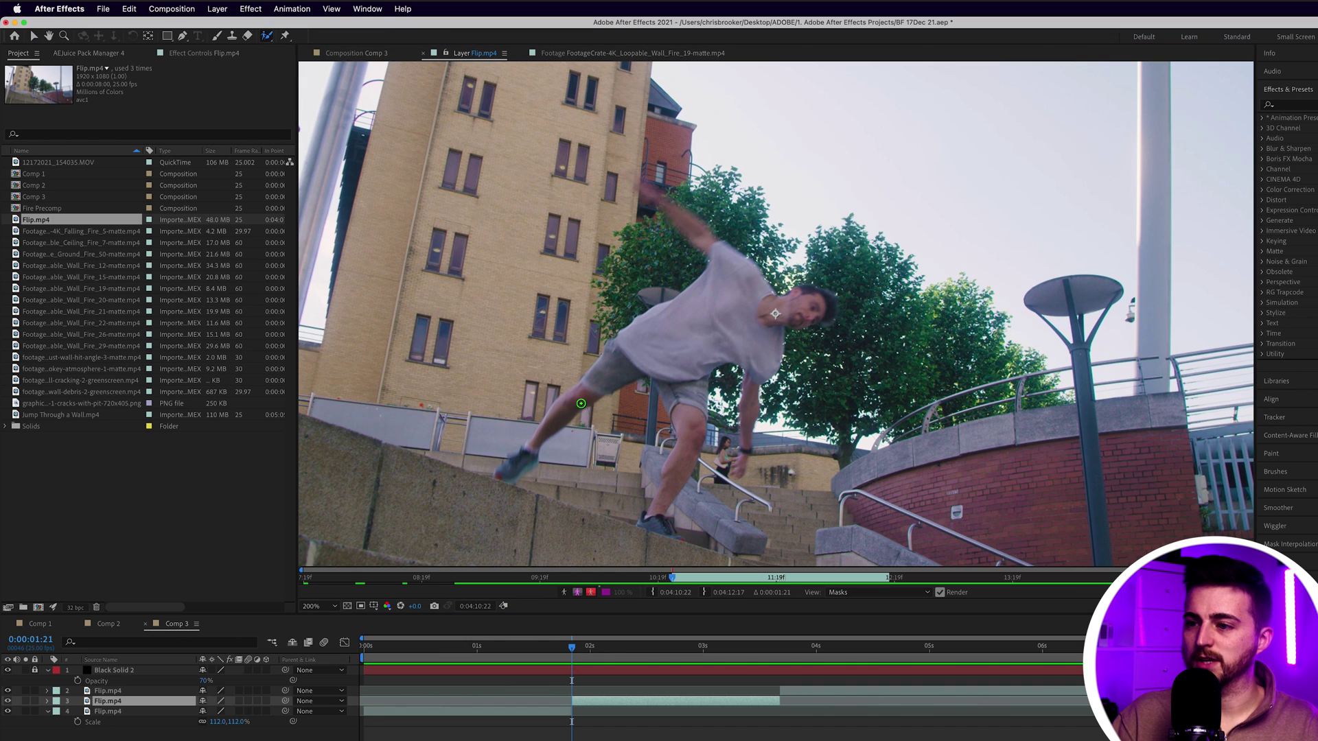
{"action": "mouse_move", "coordinate": [510, 470]}
{"action": "left_mouse_down"}
{"action": "mouse_move", "coordinate": [581, 401]}
{"action": "mouse_move", "coordinate": [729, 297]}
{"action": "left_mouse_up"}
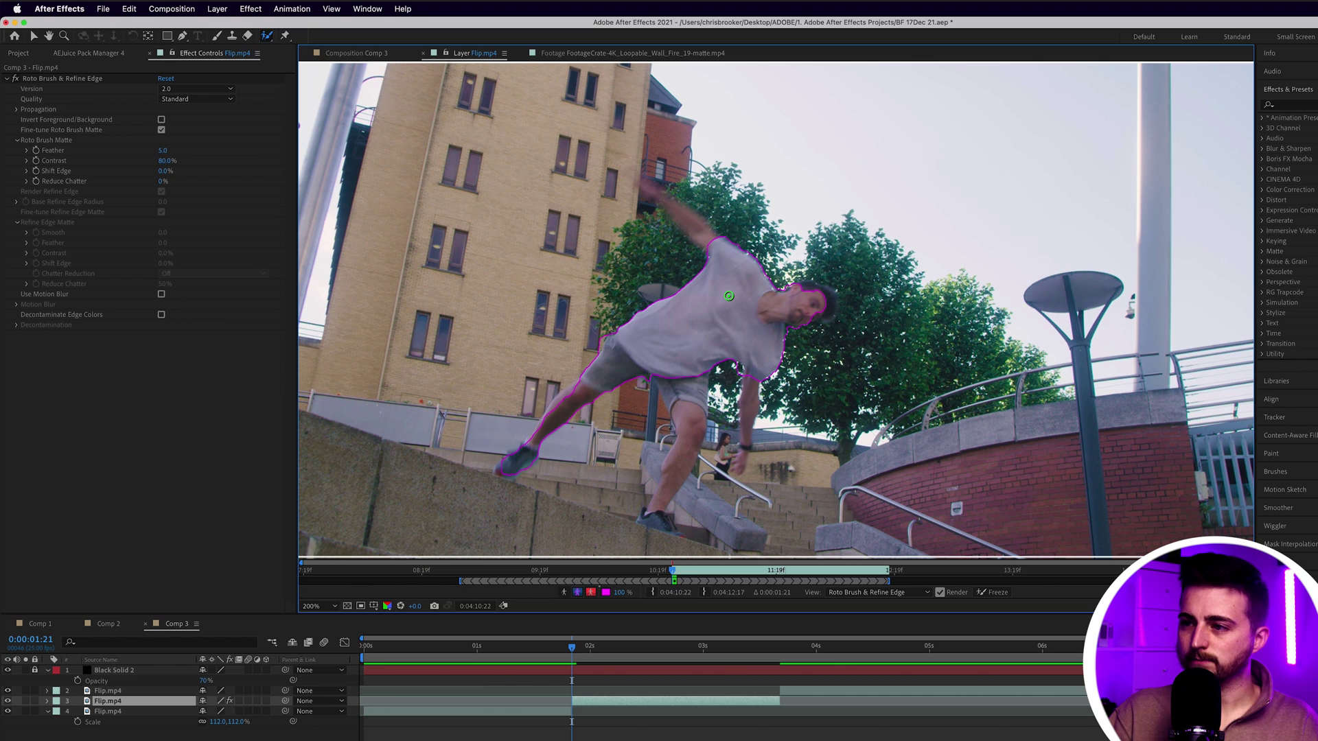
{"action": "left_click_drag", "start_coordinate": [715, 244], "coordinate": [633, 180]}
{"action": "mouse_move", "coordinate": [815, 290]}
{"action": "left_mouse_down"}
{"action": "mouse_move", "coordinate": [828, 317]}
{"action": "mouse_move", "coordinate": [762, 330]}
{"action": "left_mouse_up"}
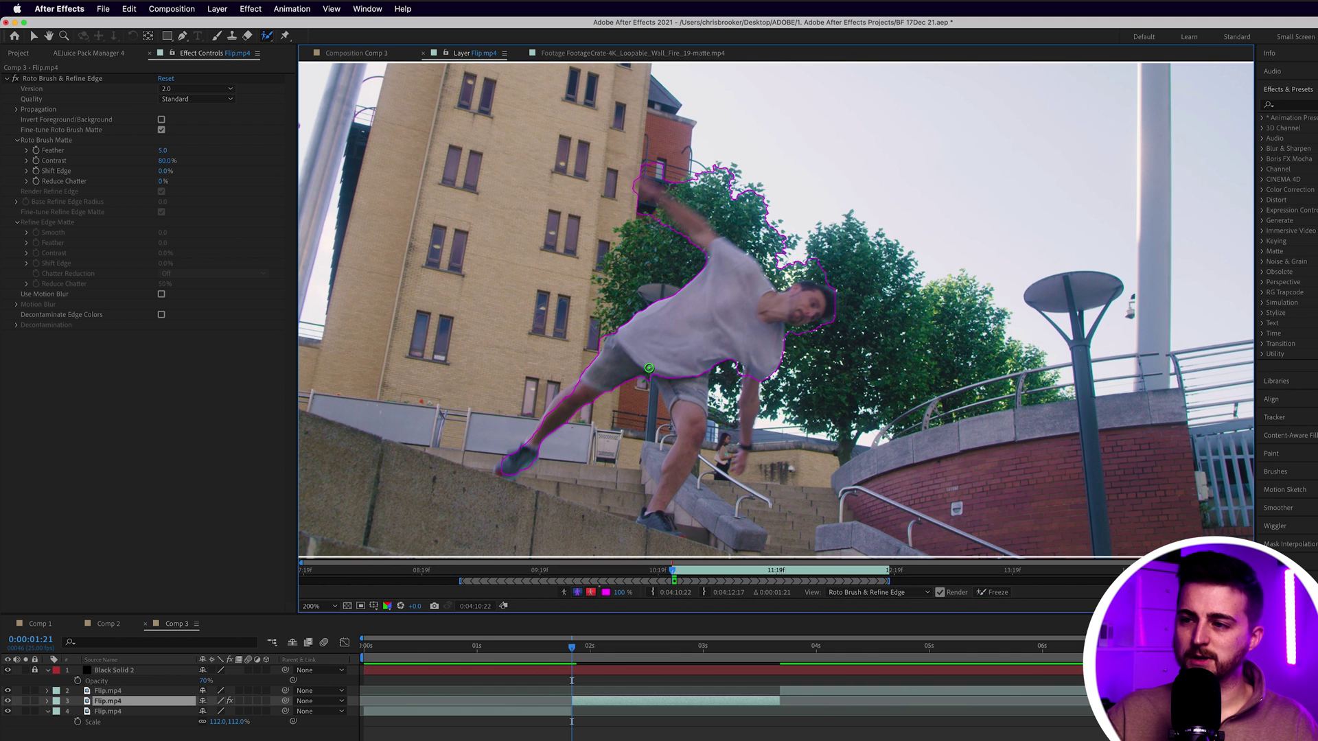
{"action": "scroll", "coordinate": [675, 200], "scroll_direction": "up", "scroll_amount": 2}
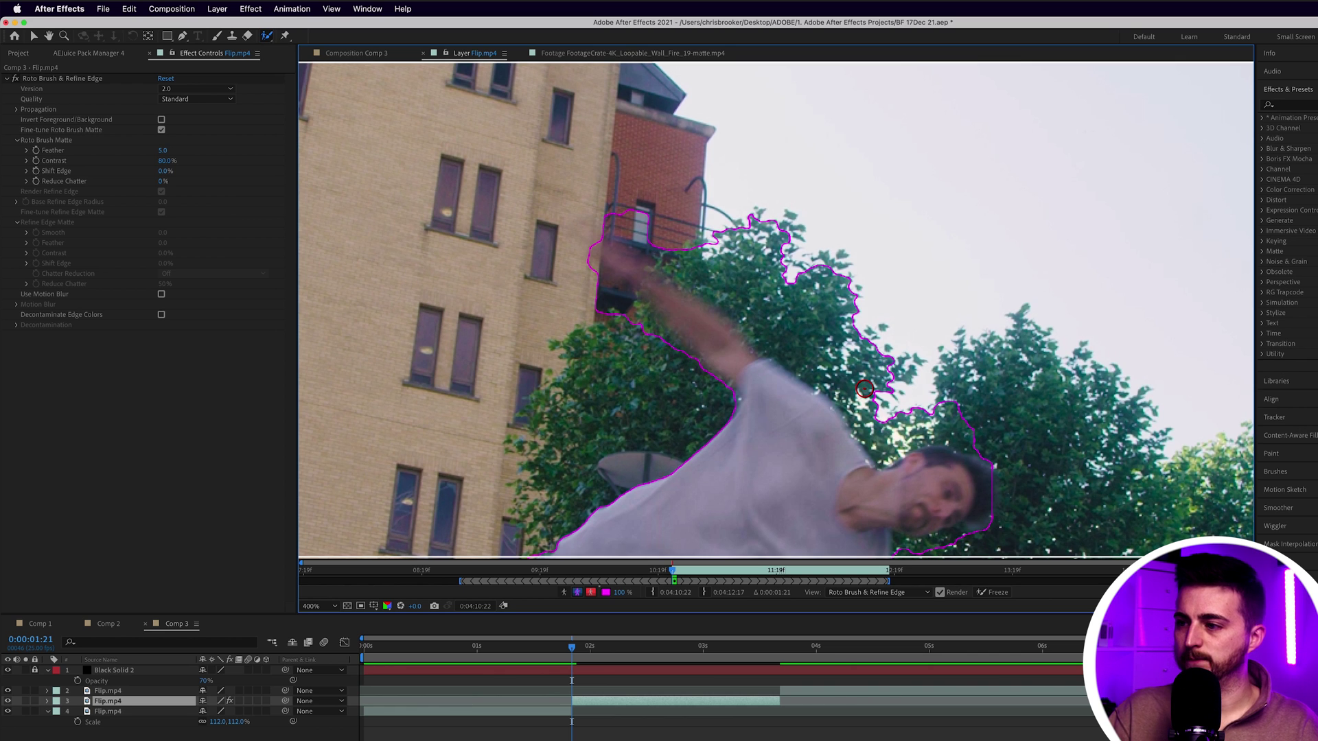
- Subtract the background trees and trim the matte between his back and along the arm
{"action": "mouse_move", "coordinate": [987, 438]}
{"action": "left_mouse_down"}
{"action": "mouse_move", "coordinate": [933, 428]}
{"action": "mouse_move", "coordinate": [885, 441]}
{"action": "mouse_move", "coordinate": [860, 396]}
{"action": "mouse_move", "coordinate": [709, 293]}
{"action": "mouse_move", "coordinate": [601, 190]}
{"action": "left_mouse_up"}
{"action": "scroll", "coordinate": [602, 190], "scroll_direction": "down", "scroll_amount": 3}
{"action": "key", "text": "super+z"}
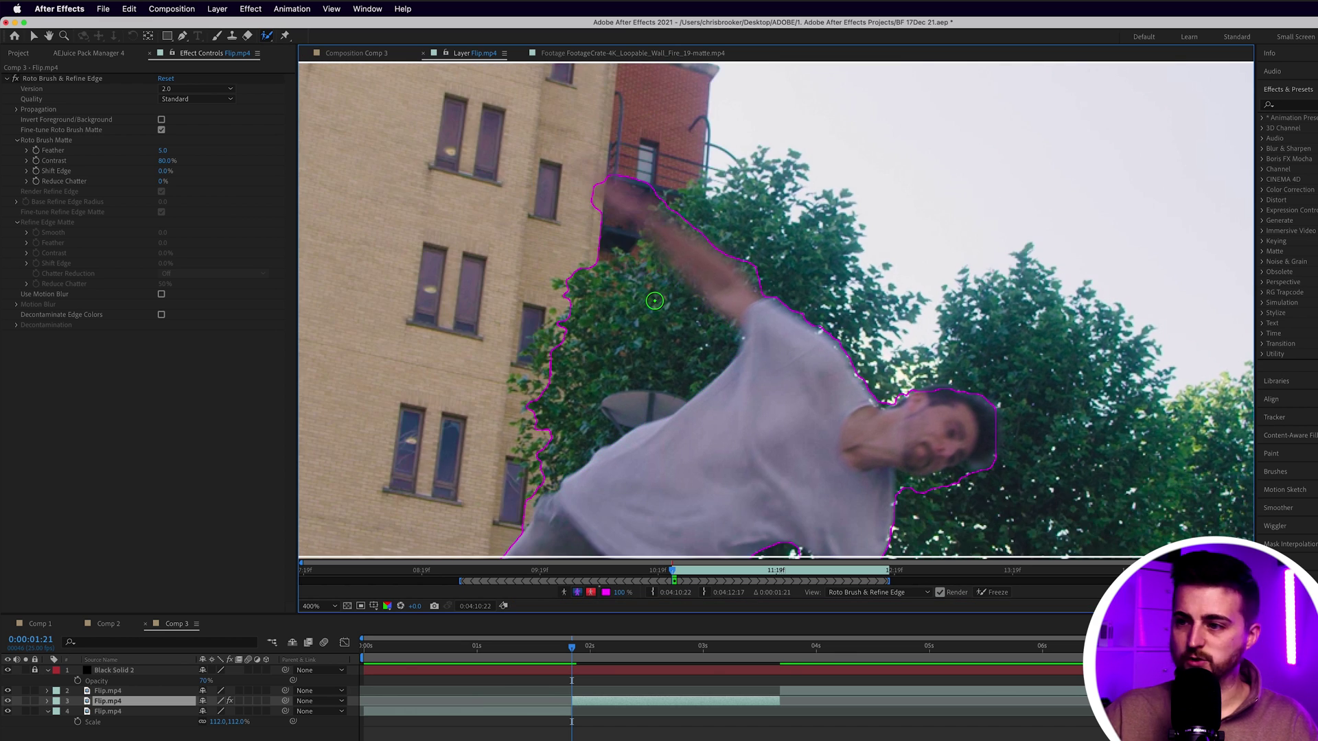
{"action": "mouse_move", "coordinate": [578, 237]}
{"action": "left_mouse_down"}
{"action": "mouse_move", "coordinate": [711, 339]}
{"action": "mouse_move", "coordinate": [523, 493]}
{"action": "left_mouse_up"}
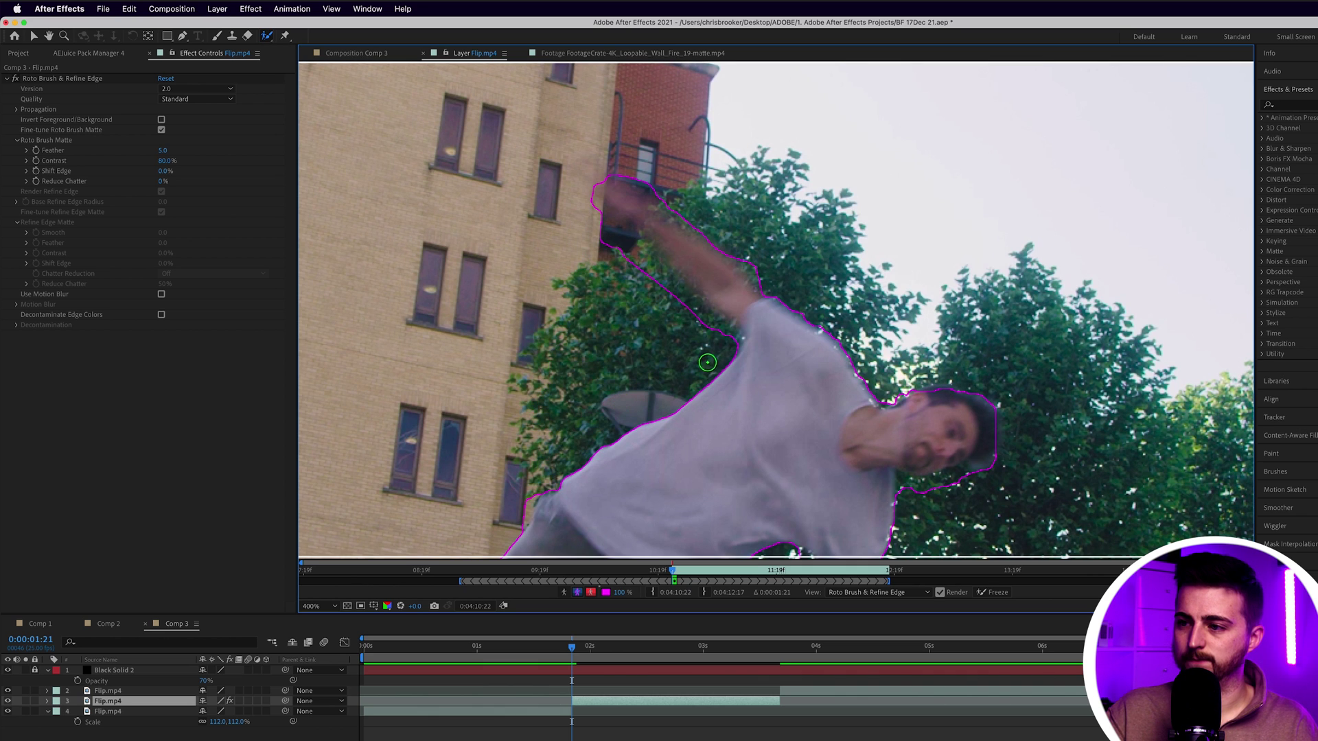
{"action": "left_click_drag", "start_coordinate": [727, 345], "coordinate": [596, 238]}
{"action": "left_click_drag", "start_coordinate": [759, 262], "coordinate": [652, 191]}
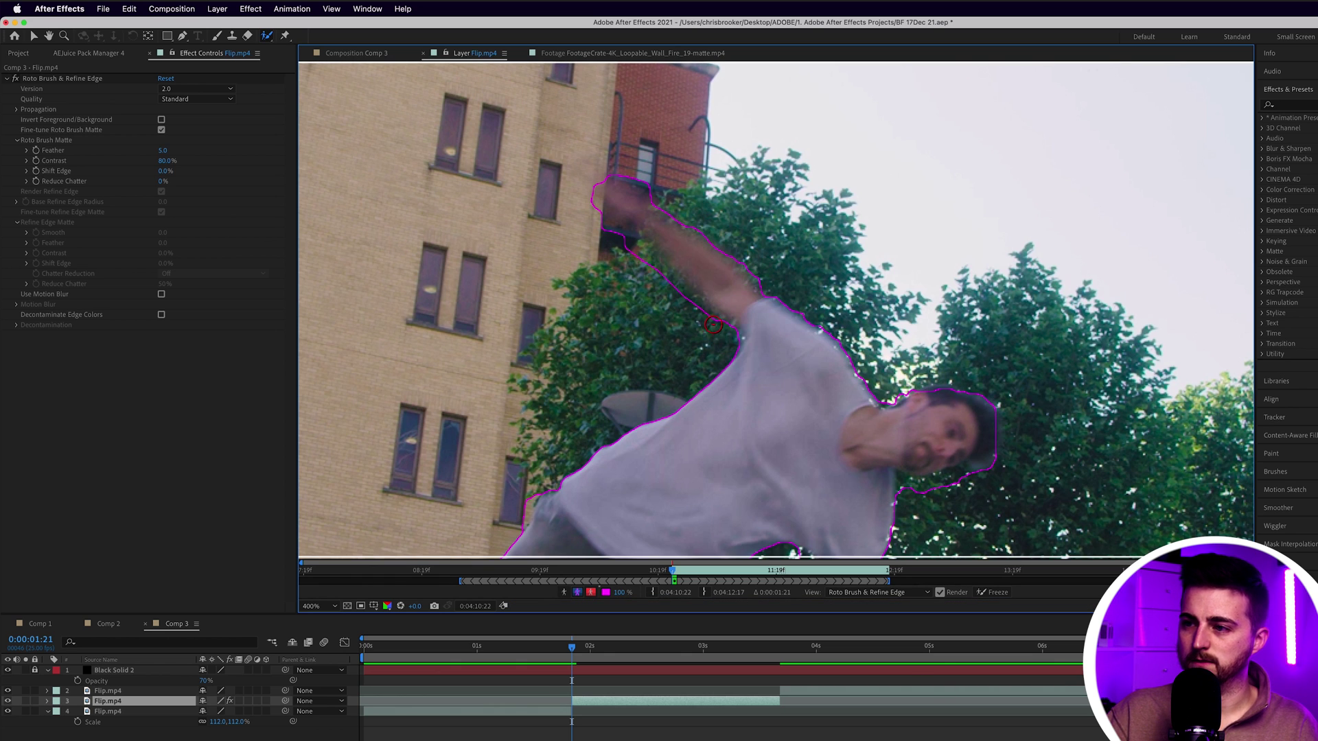
{"action": "mouse_move", "coordinate": [711, 325]}
{"action": "left_mouse_down"}
{"action": "mouse_move", "coordinate": [630, 253]}
{"action": "mouse_move", "coordinate": [666, 288]}
{"action": "left_mouse_up"}
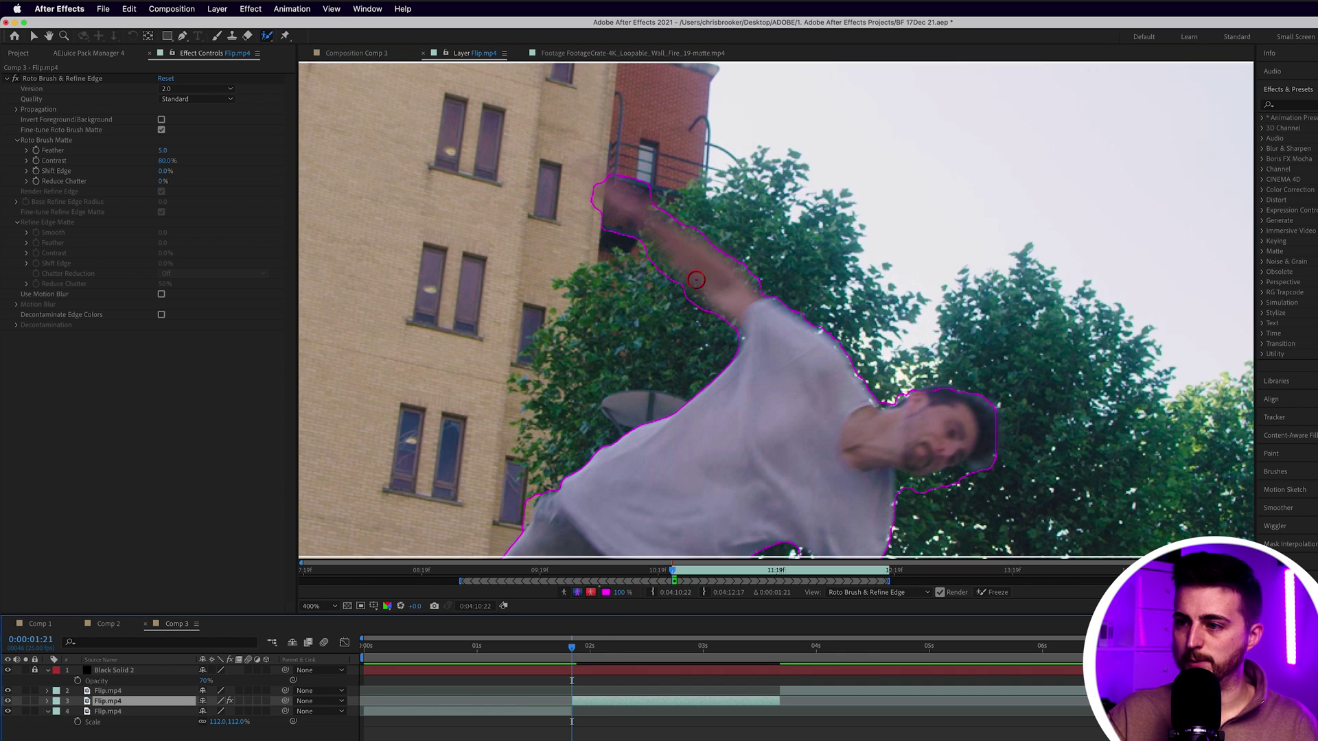
{"action": "left_click_drag", "start_coordinate": [689, 322], "coordinate": [634, 256]}
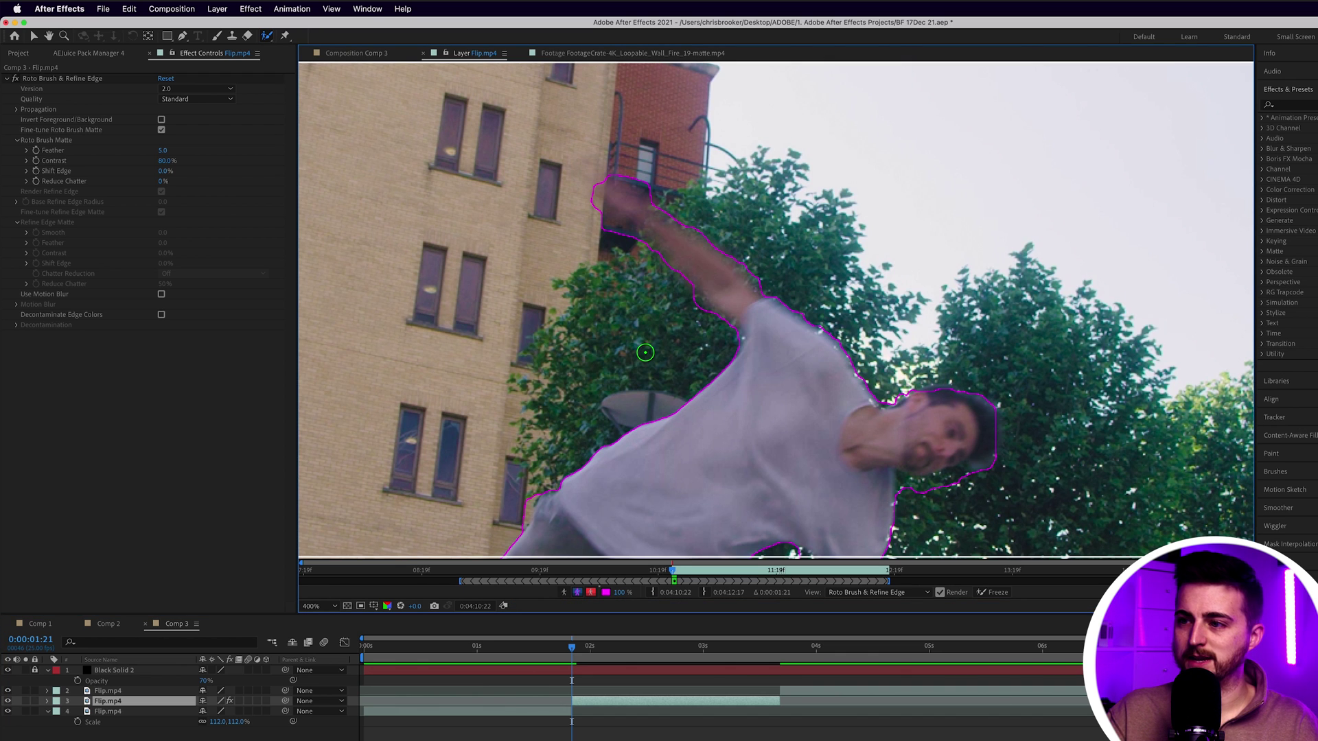
- On the next frames, extend the arm, remove the brick wall and balcony blob, and add the hand
{"action": "key", "text": "Page_Down"}
{"action": "key", "text": "Page_Down"}
{"action": "key", "text": "Page_Down"}
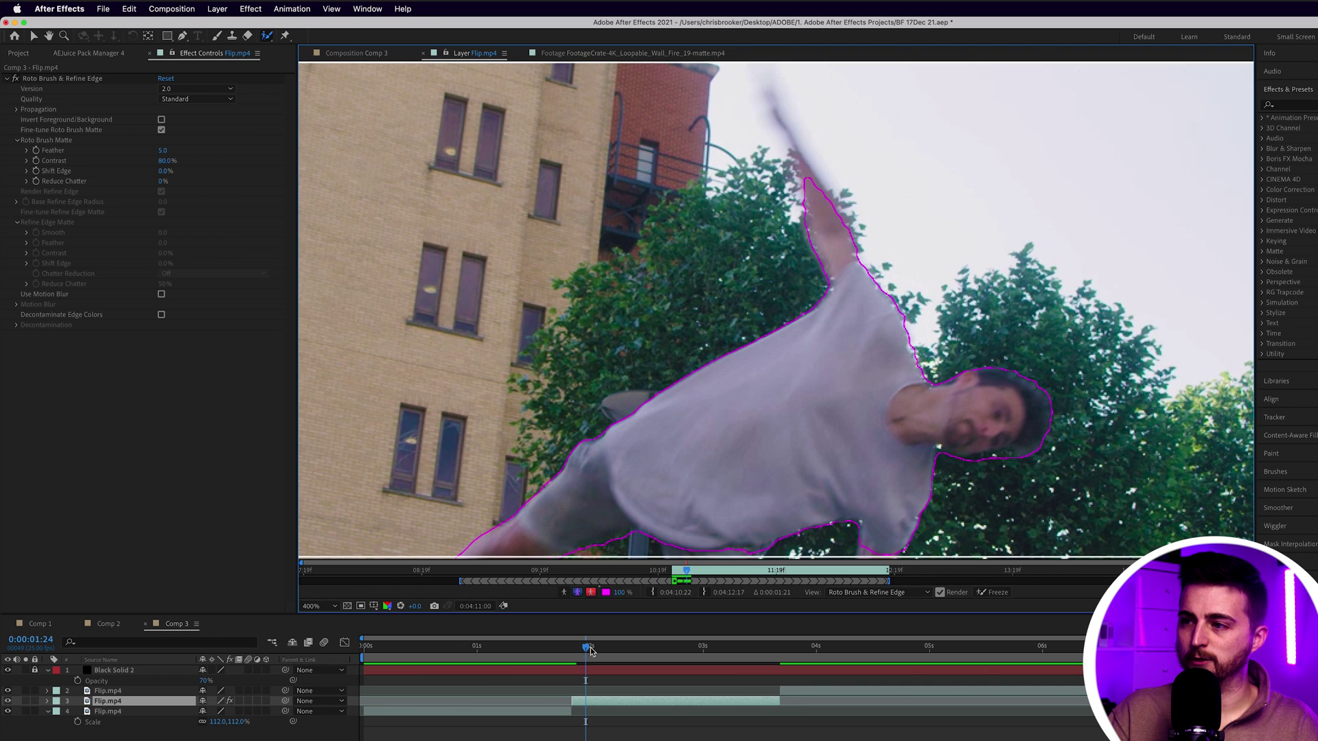
{"action": "left_click_drag", "start_coordinate": [587, 645], "coordinate": [576, 648]}
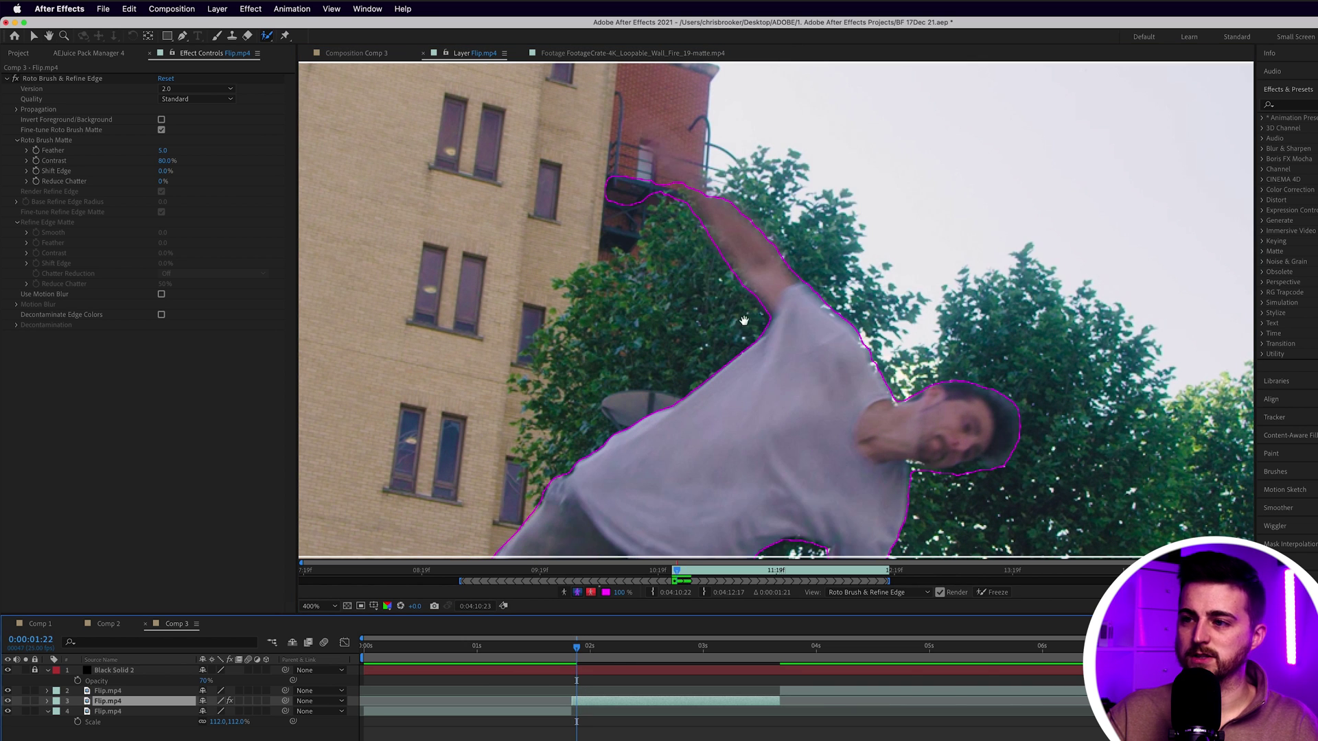
{"action": "scroll", "coordinate": [657, 338], "scroll_direction": "up", "scroll_amount": 5}
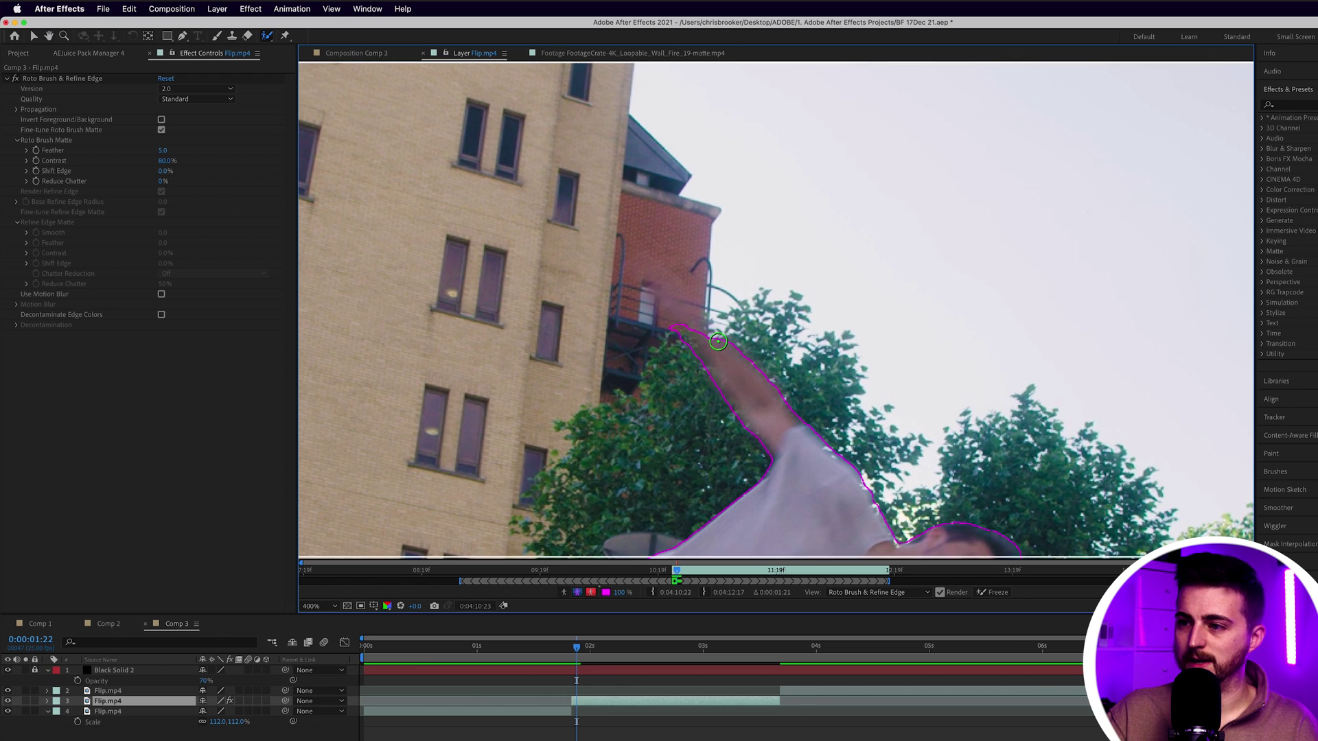
{"action": "left_click_drag", "start_coordinate": [689, 317], "coordinate": [667, 283]}
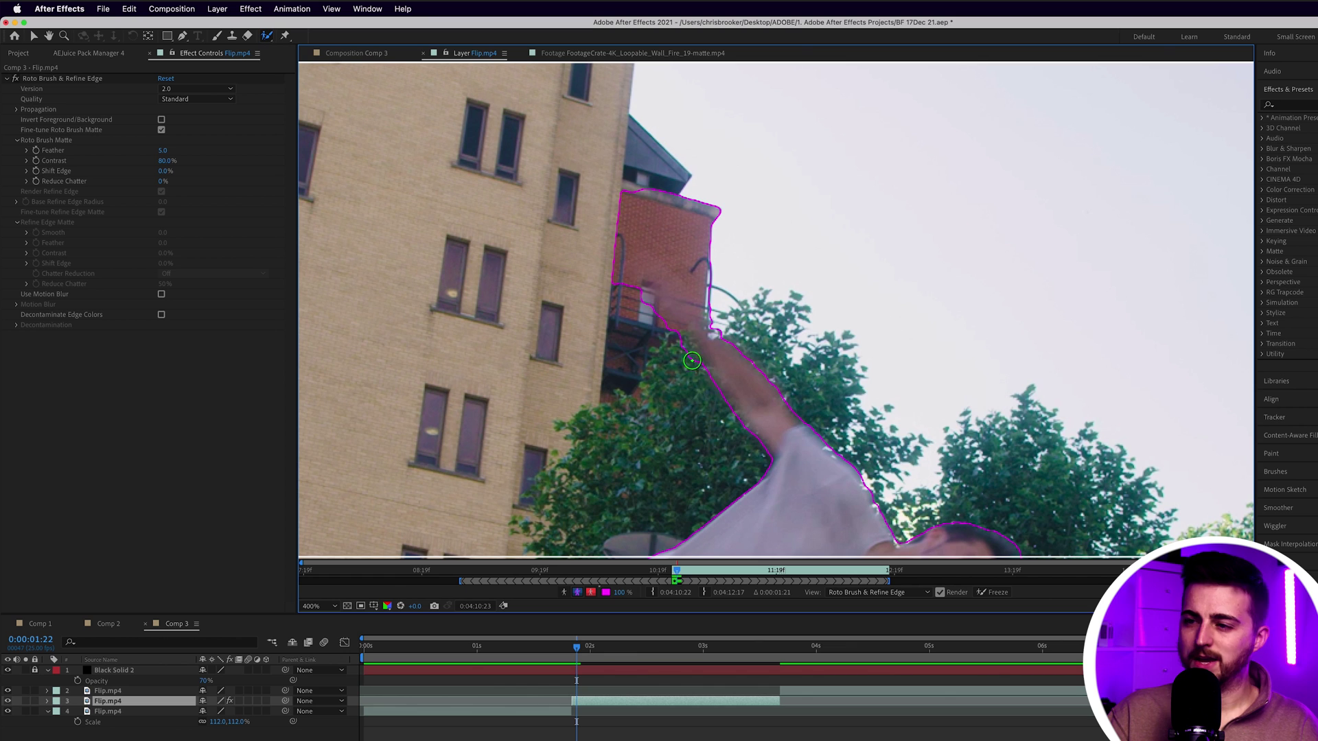
{"action": "mouse_move", "coordinate": [713, 295]}
{"action": "left_mouse_down"}
{"action": "mouse_move", "coordinate": [646, 268]}
{"action": "mouse_move", "coordinate": [633, 336]}
{"action": "left_mouse_up"}
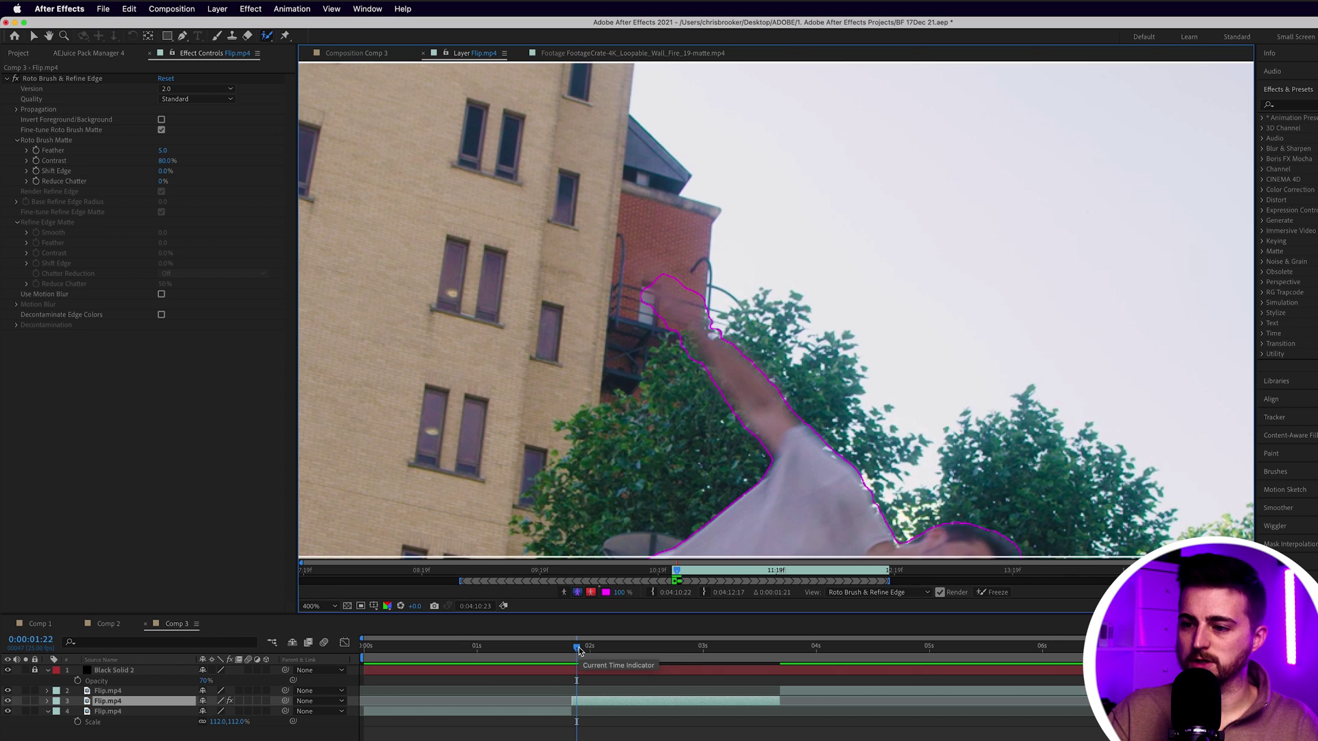
{"action": "left_click_drag", "start_coordinate": [579, 648], "coordinate": [582, 649]}
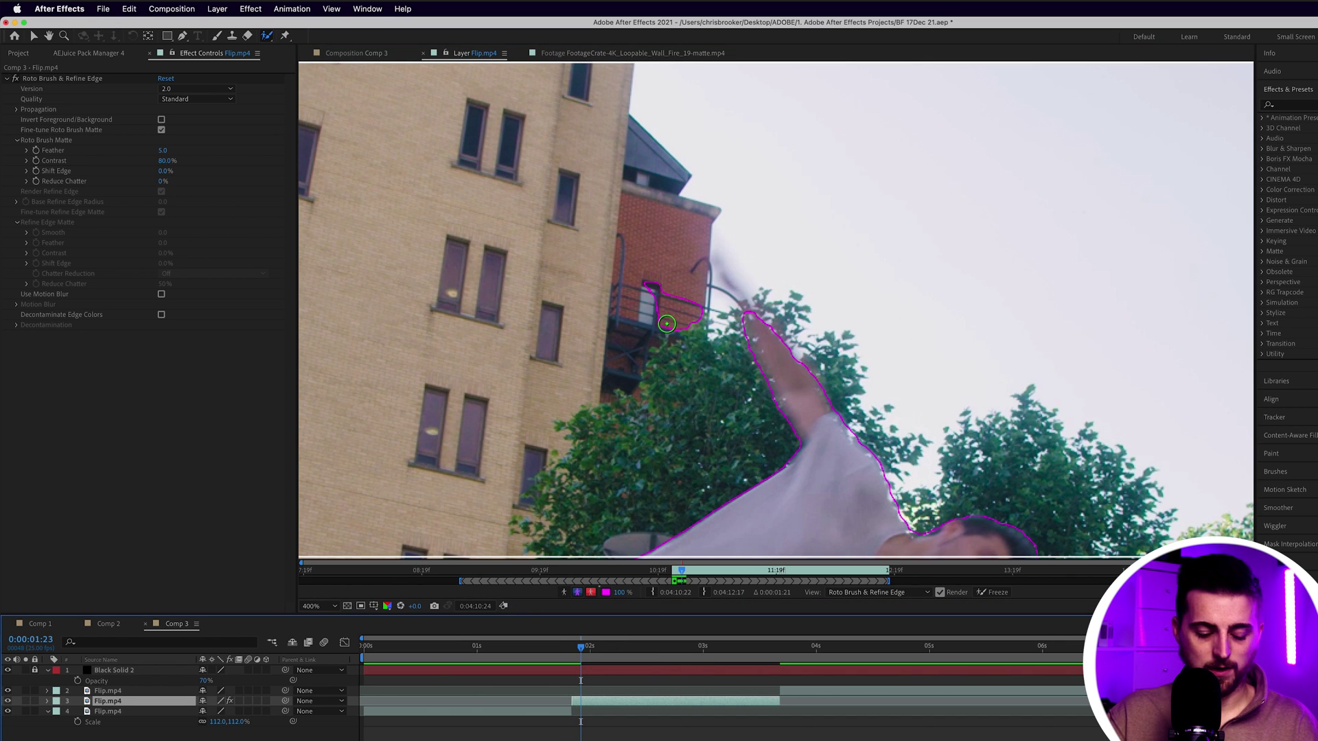
{"action": "mouse_move", "coordinate": [681, 303]}
{"action": "left_mouse_down"}
{"action": "mouse_move", "coordinate": [676, 342]}
{"action": "mouse_move", "coordinate": [651, 278]}
{"action": "left_mouse_up"}
{"action": "mouse_move", "coordinate": [752, 323]}
{"action": "left_mouse_down"}
{"action": "mouse_move", "coordinate": [707, 278]}
{"action": "mouse_move", "coordinate": [753, 271]}
{"action": "mouse_move", "coordinate": [776, 318]}
{"action": "left_mouse_up"}
- At frame 1:24, add the arm tip to the matte and check neighbouring frames
{"action": "key", "text": "space"}
{"action": "left_click_drag", "start_coordinate": [713, 443], "coordinate": [646, 342]}
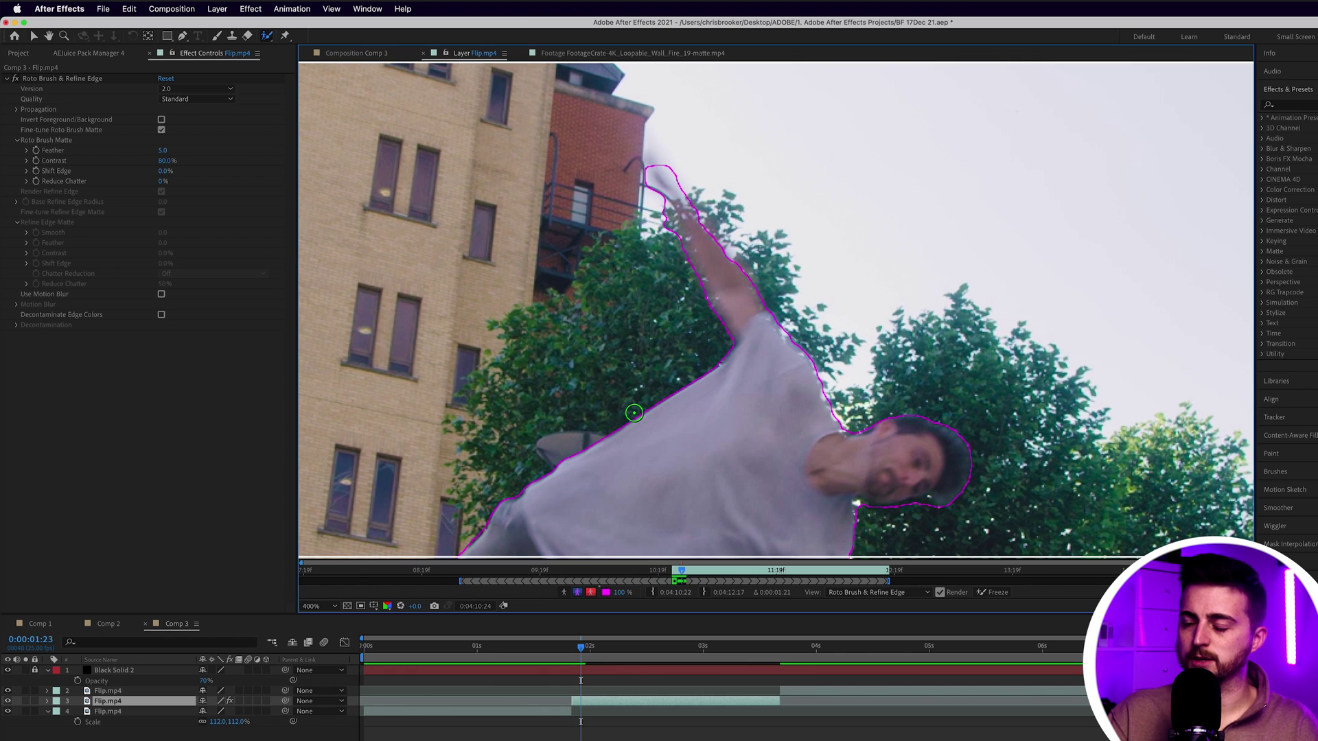
{"action": "key", "text": "Page_Down"}
{"action": "key", "text": "Page_Down"}
{"action": "key", "text": "Page_Down"}
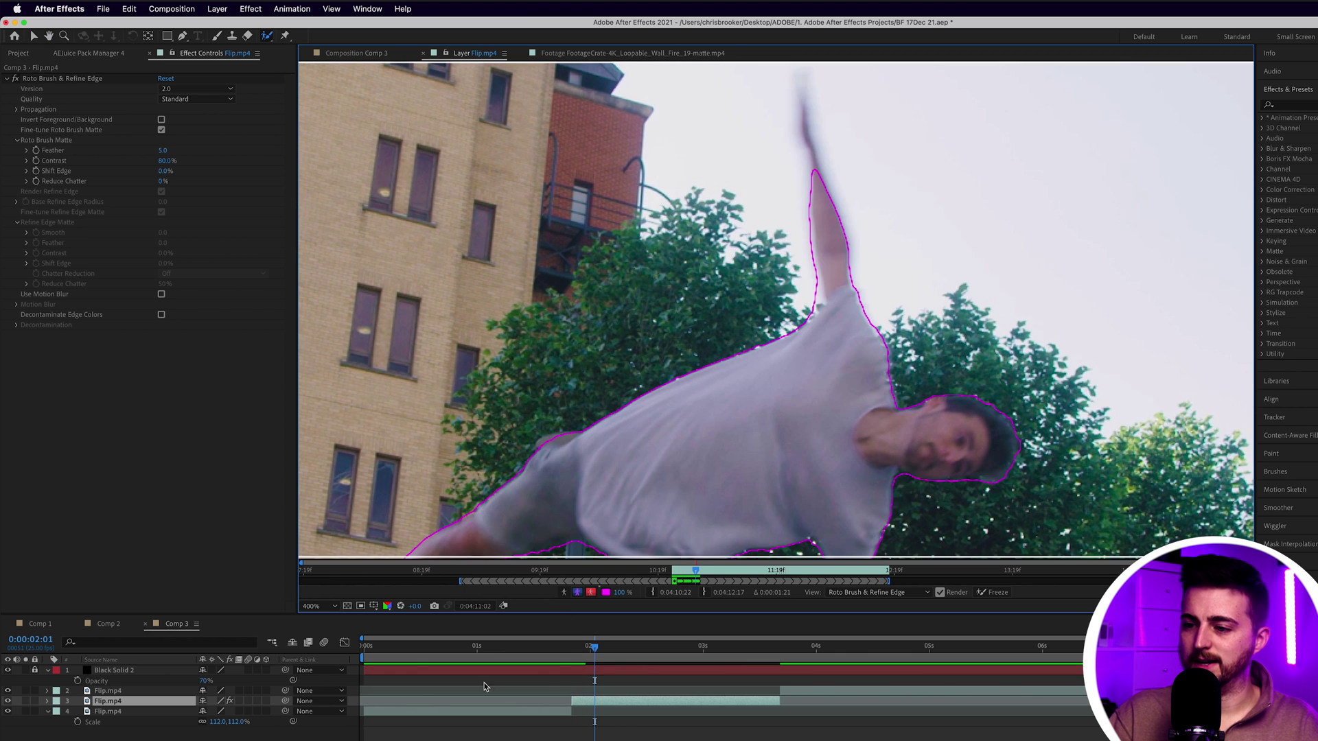
{"action": "left_click", "coordinate": [586, 650]}
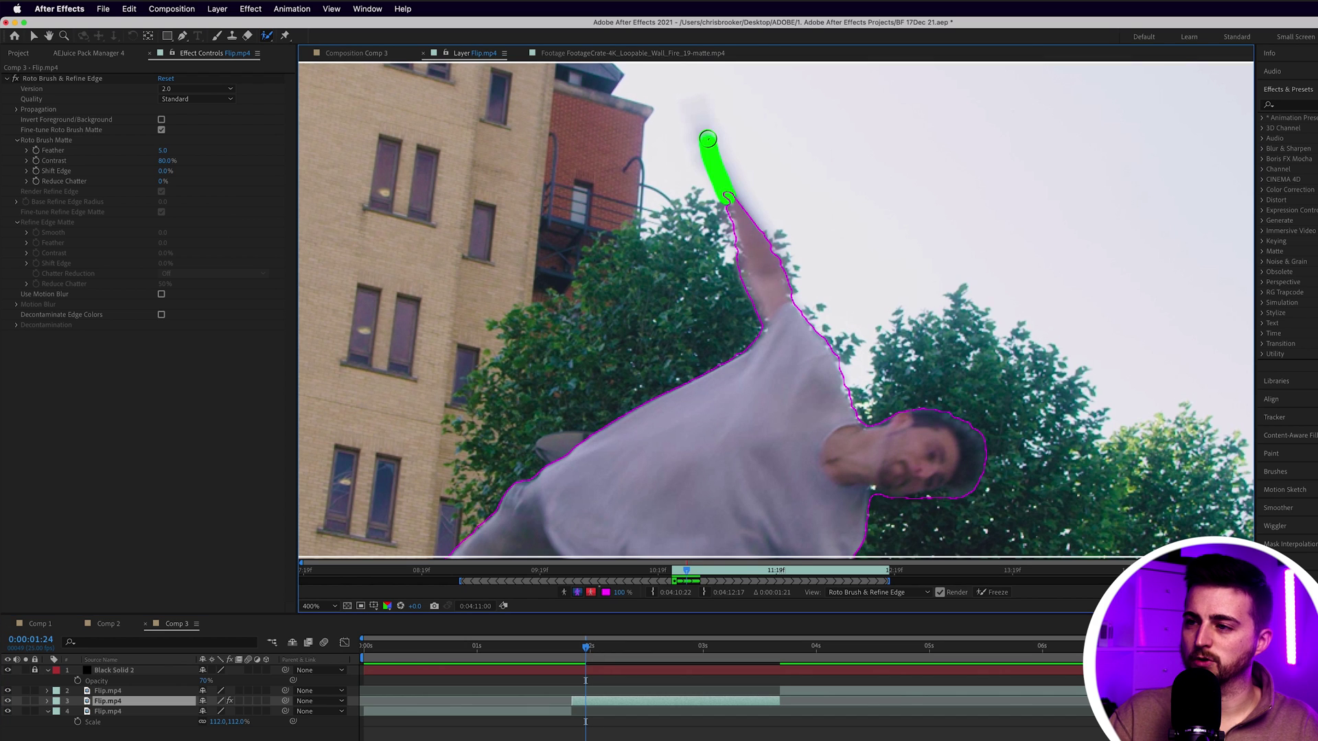
{"action": "mouse_move", "coordinate": [707, 139]}
{"action": "left_mouse_down"}
{"action": "mouse_move", "coordinate": [692, 175]}
{"action": "mouse_move", "coordinate": [707, 230]}
{"action": "mouse_move", "coordinate": [629, 134]}
{"action": "left_mouse_up"}
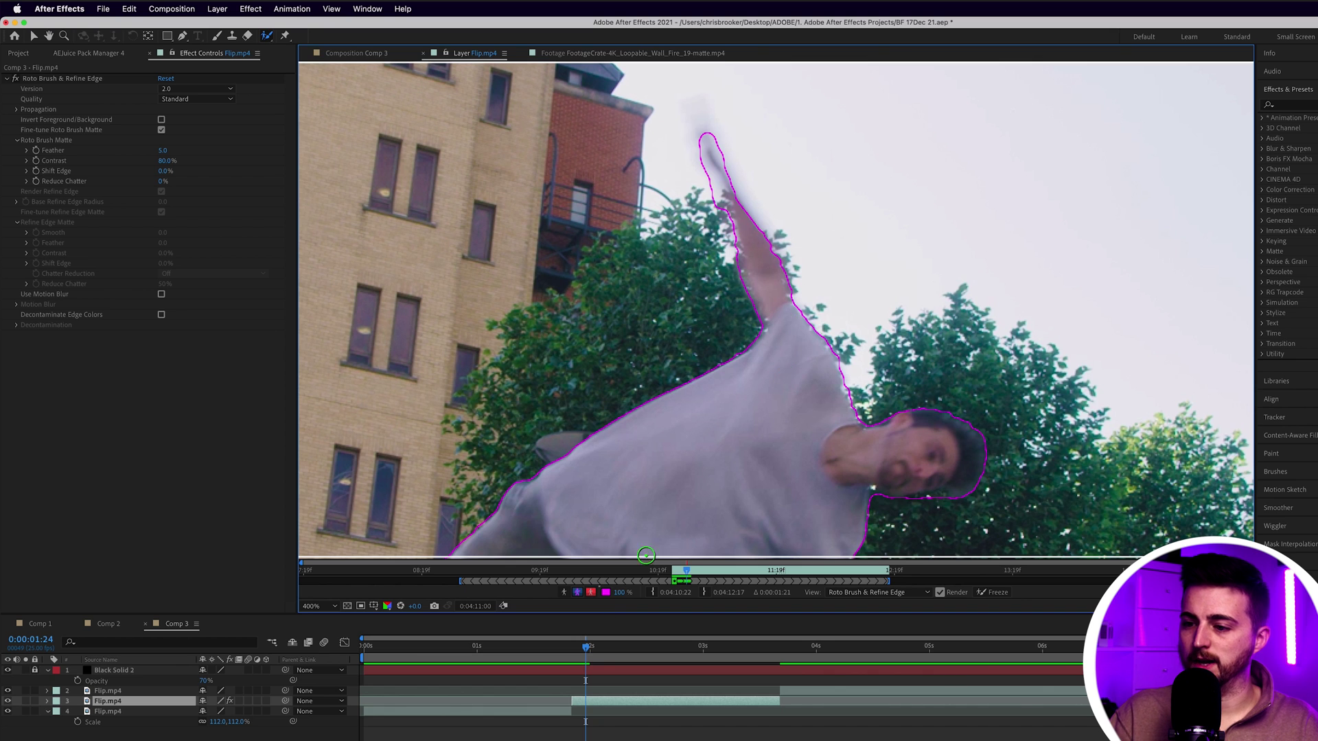
{"action": "key", "text": "Page_Up"}
{"action": "key", "text": "Page_Up"}
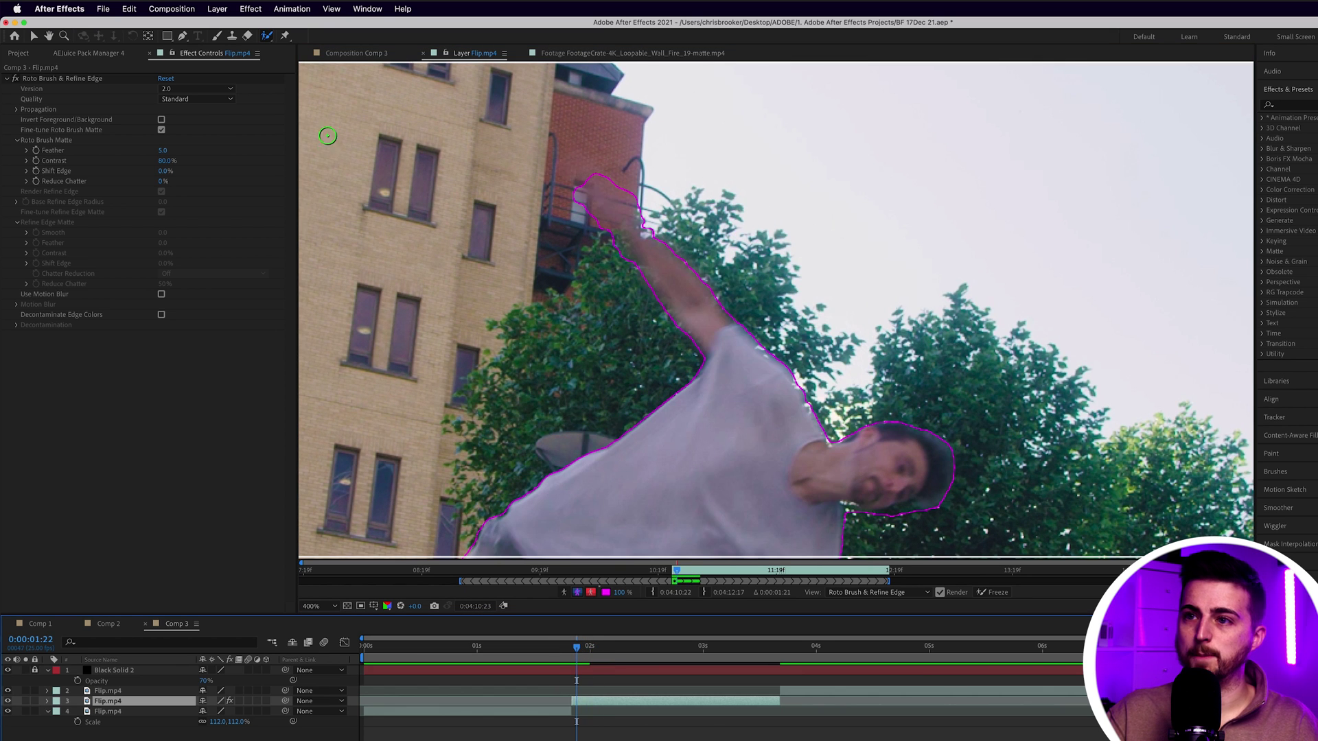
- Back in Comp 3, move the rotoscoped Flip.mp4 layer above Black Solid 2 so the jumper overlaps the bars
{"action": "left_click", "coordinate": [33, 36]}
{"action": "left_click", "coordinate": [364, 52]}
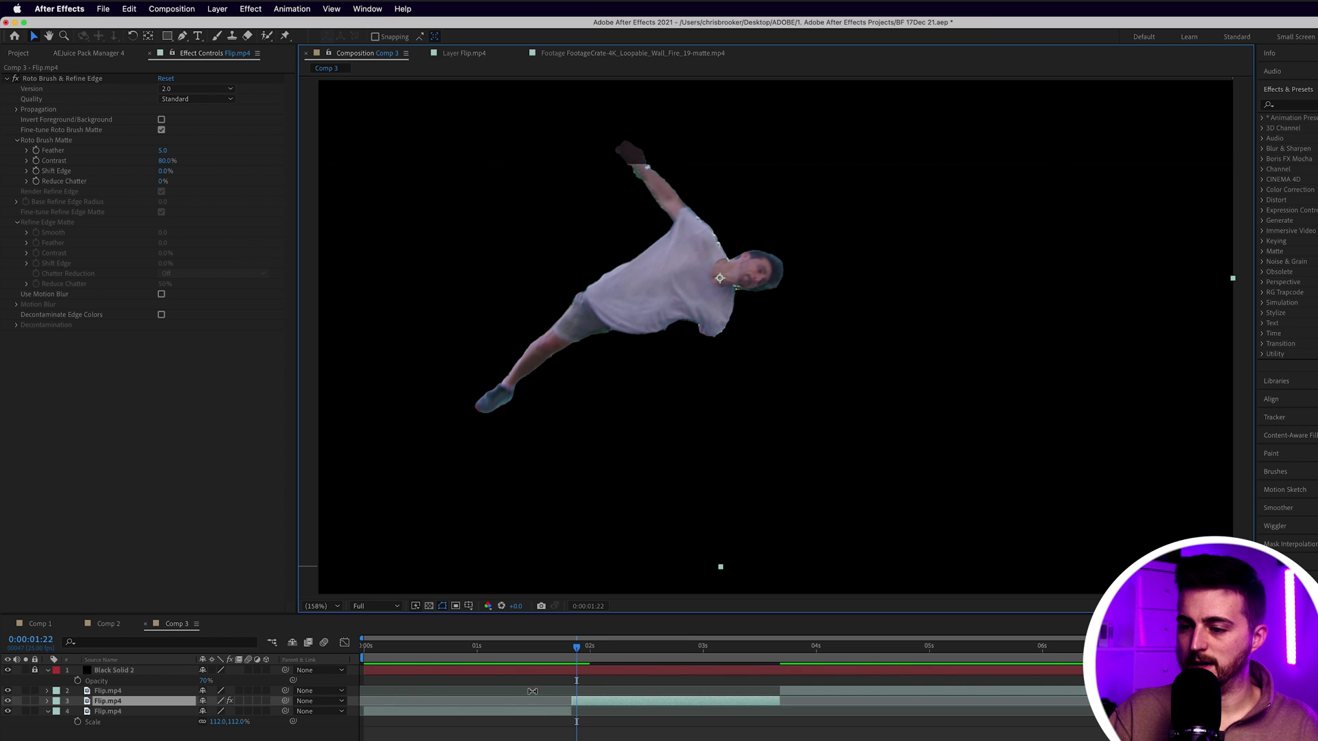
{"action": "left_click", "coordinate": [567, 712]}
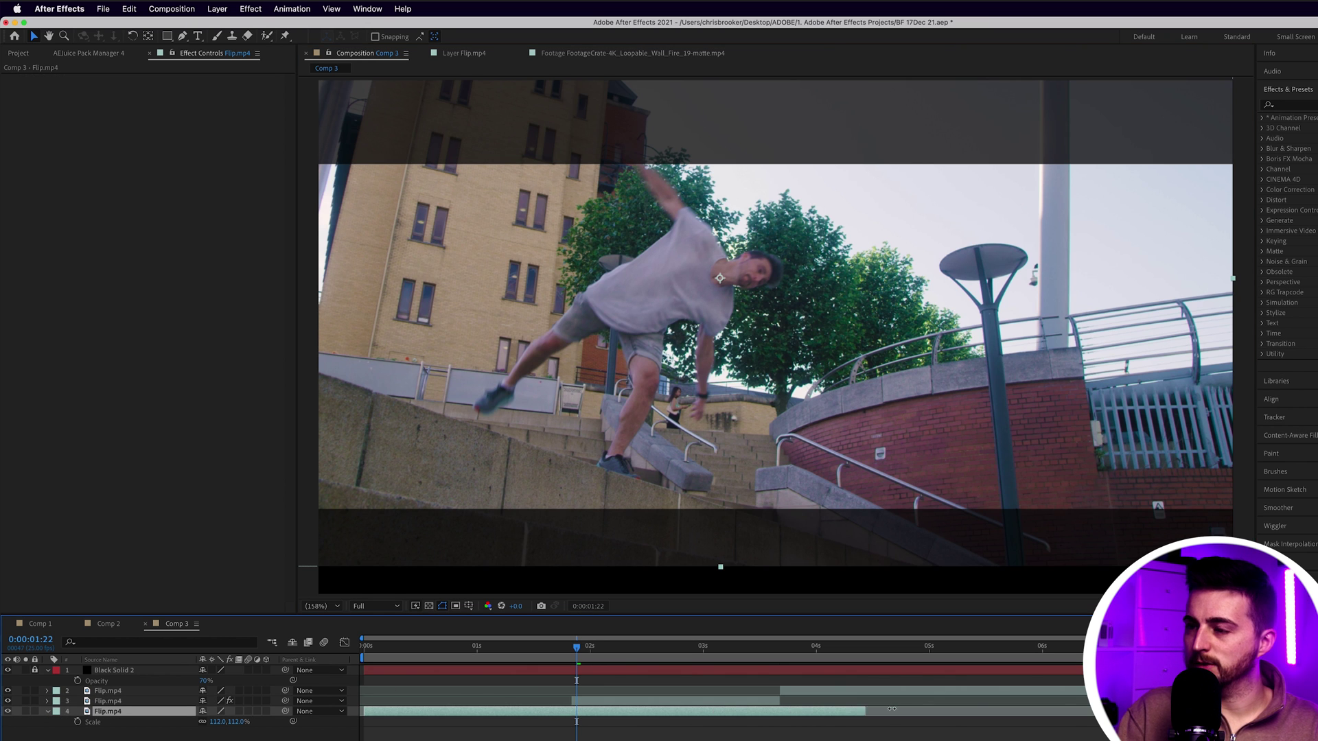
{"action": "left_click", "coordinate": [137, 682]}
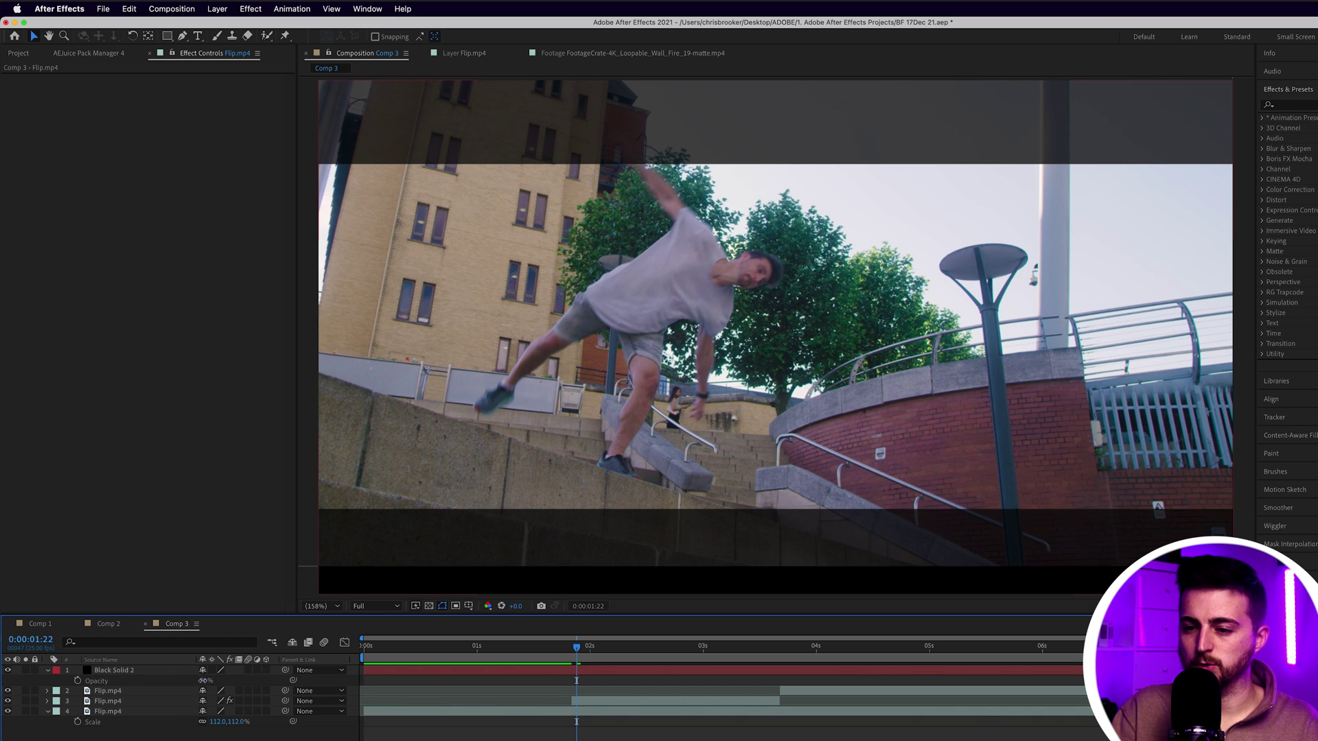
{"action": "left_click", "coordinate": [437, 677]}
{"action": "key", "text": "F2"}
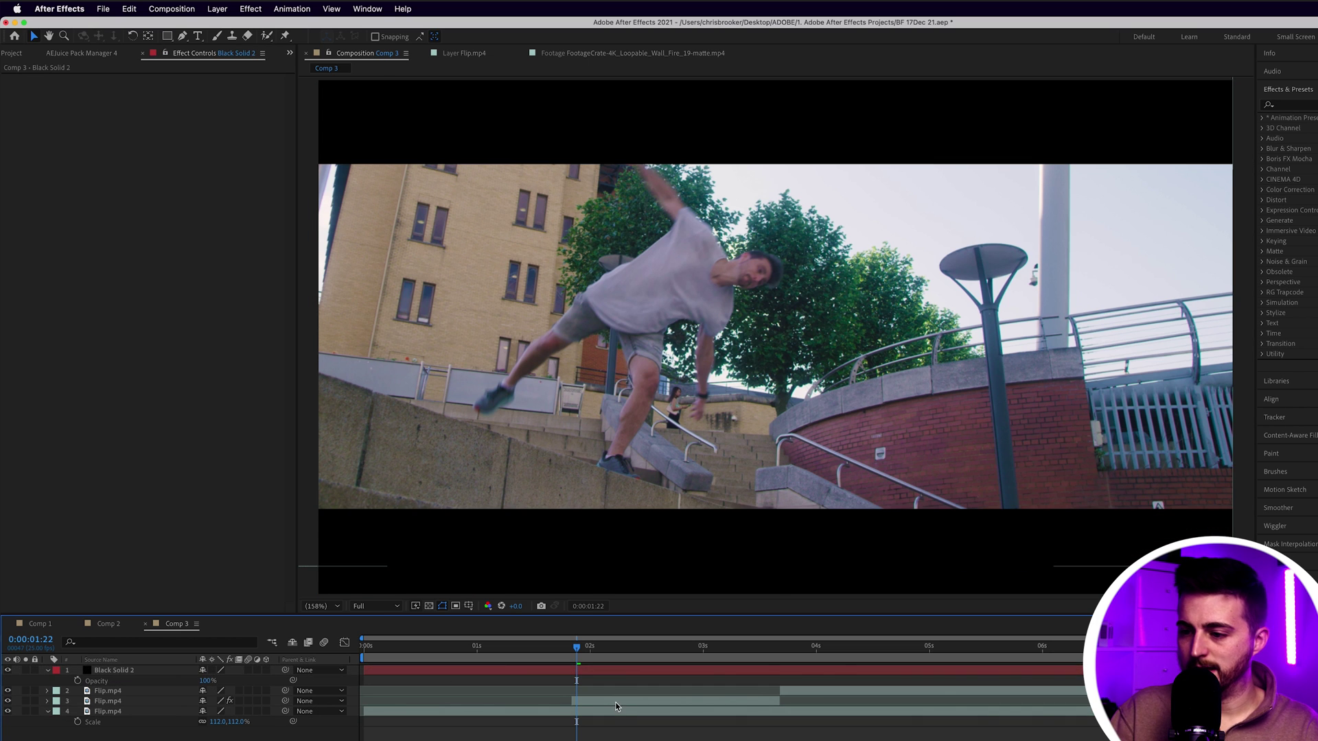
{"action": "left_click", "coordinate": [617, 701]}
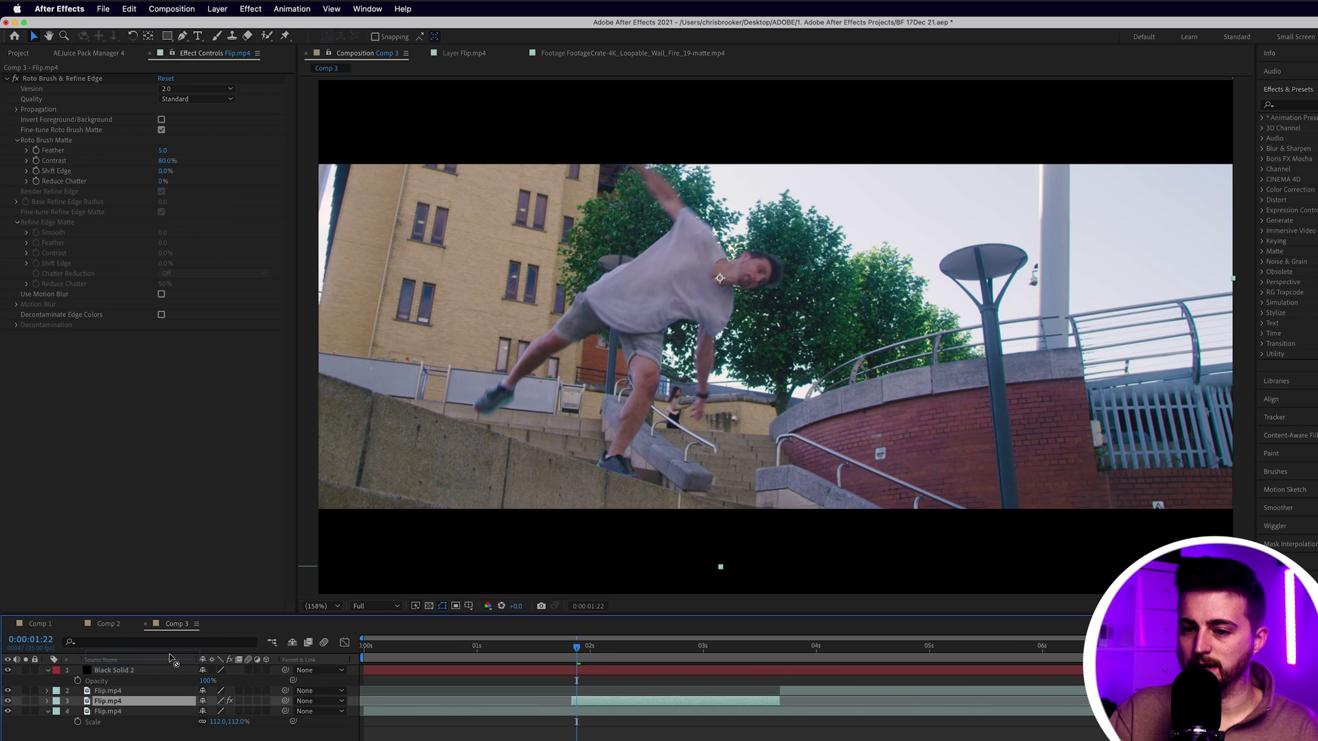
{"action": "key", "text": "super+shift+bracketright"}
{"action": "key", "text": "F2"}
{"action": "mouse_move", "coordinate": [579, 651]}
{"action": "left_mouse_down"}
{"action": "mouse_move", "coordinate": [624, 638]}
{"action": "mouse_move", "coordinate": [544, 644]}
{"action": "mouse_move", "coordinate": [586, 646]}
{"action": "left_mouse_up"}
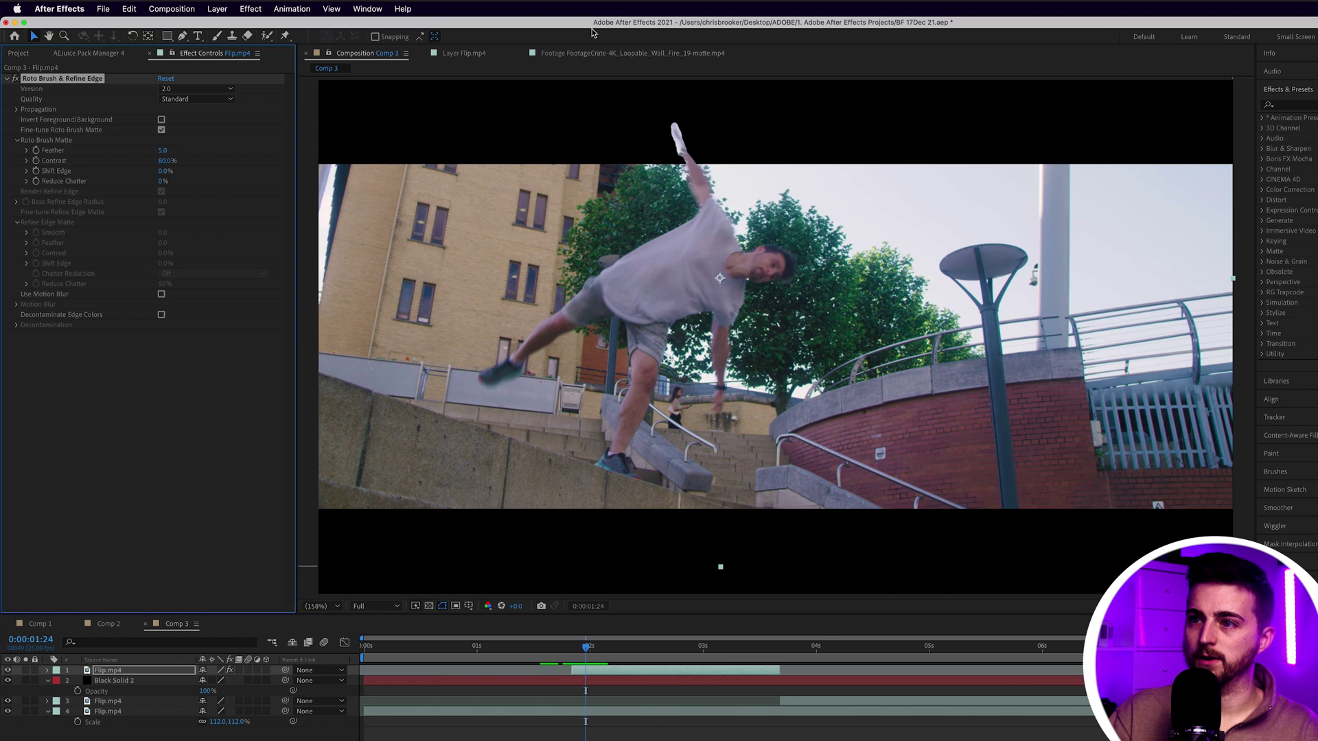
- Double-click the Flip.mp4 layer to view its roto outline in the Layer panel
{"action": "double_click", "coordinate": [766, 144]}
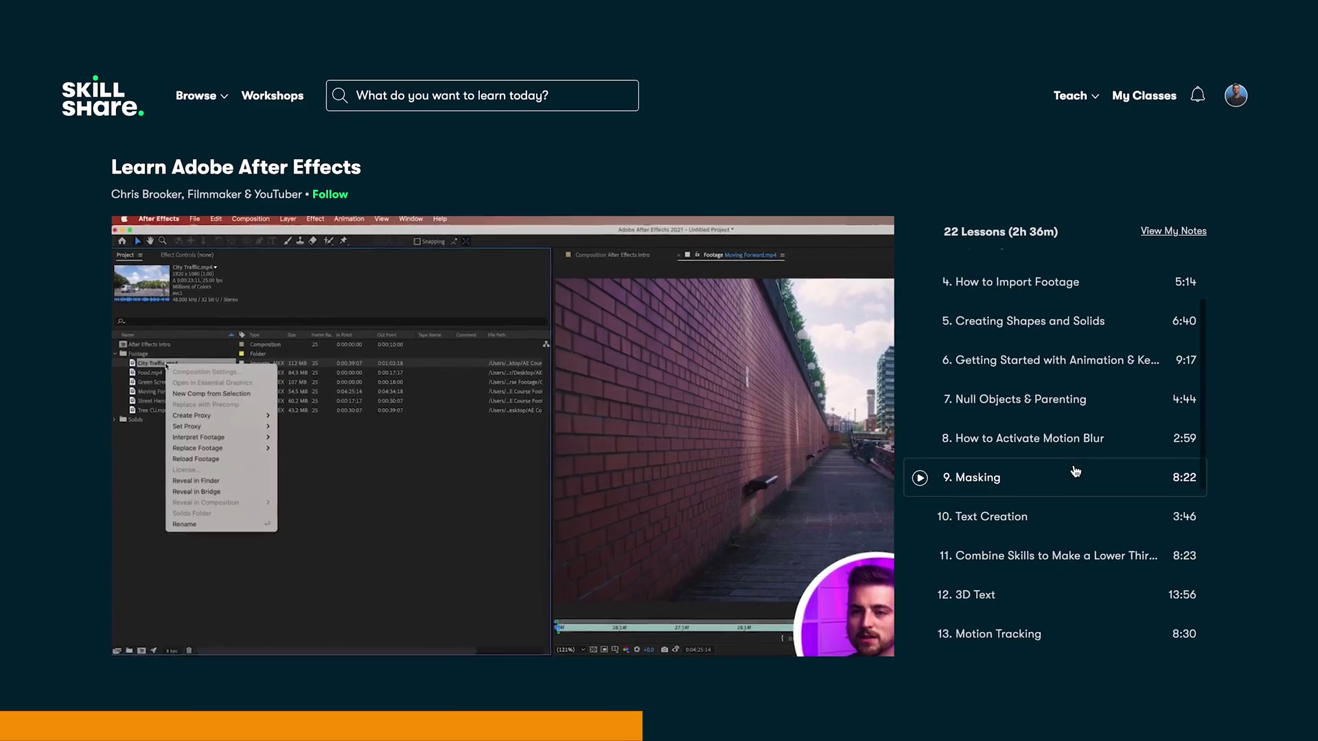
- Scroll the Learn Adobe After Effects lesson list down to the Rotobrush lesson
{"action": "scroll", "coordinate": [995, 465], "scroll_direction": "down", "scroll_amount": 2}
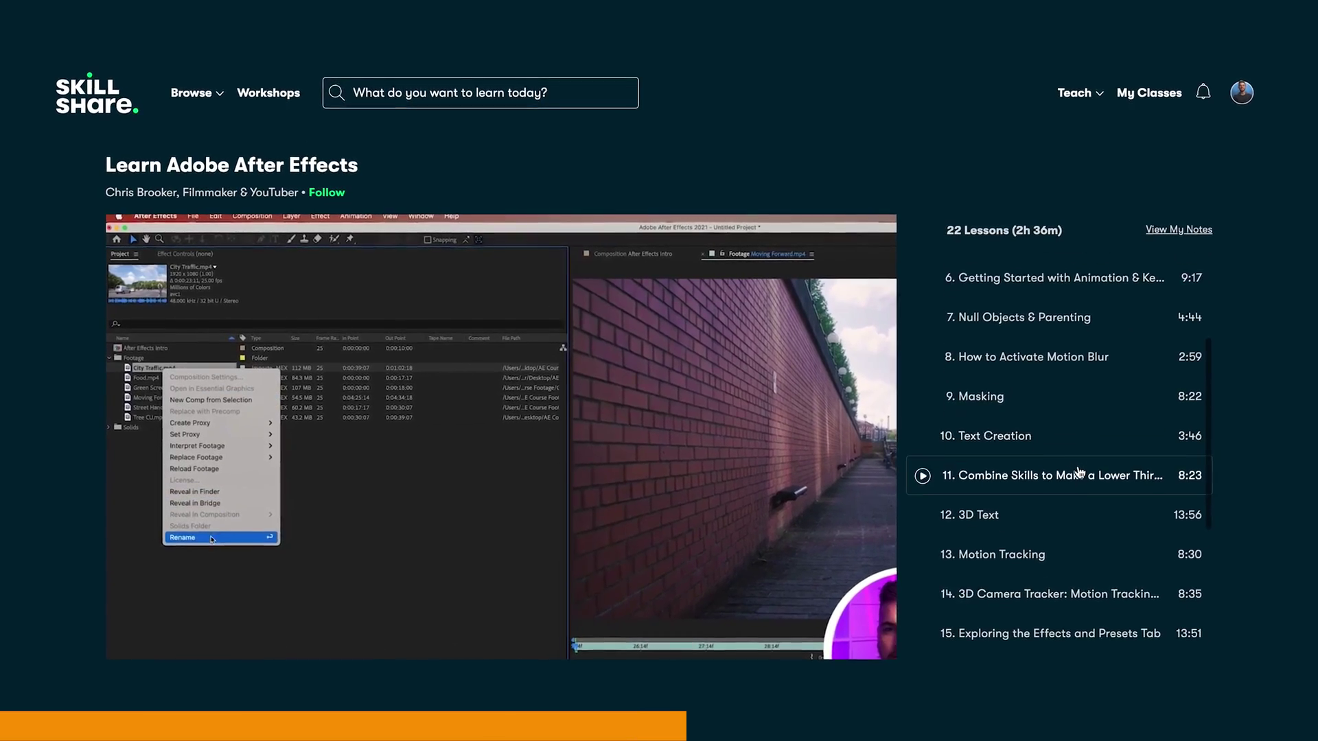
{"action": "scroll", "coordinate": [1080, 472], "scroll_direction": "down", "scroll_amount": 4}
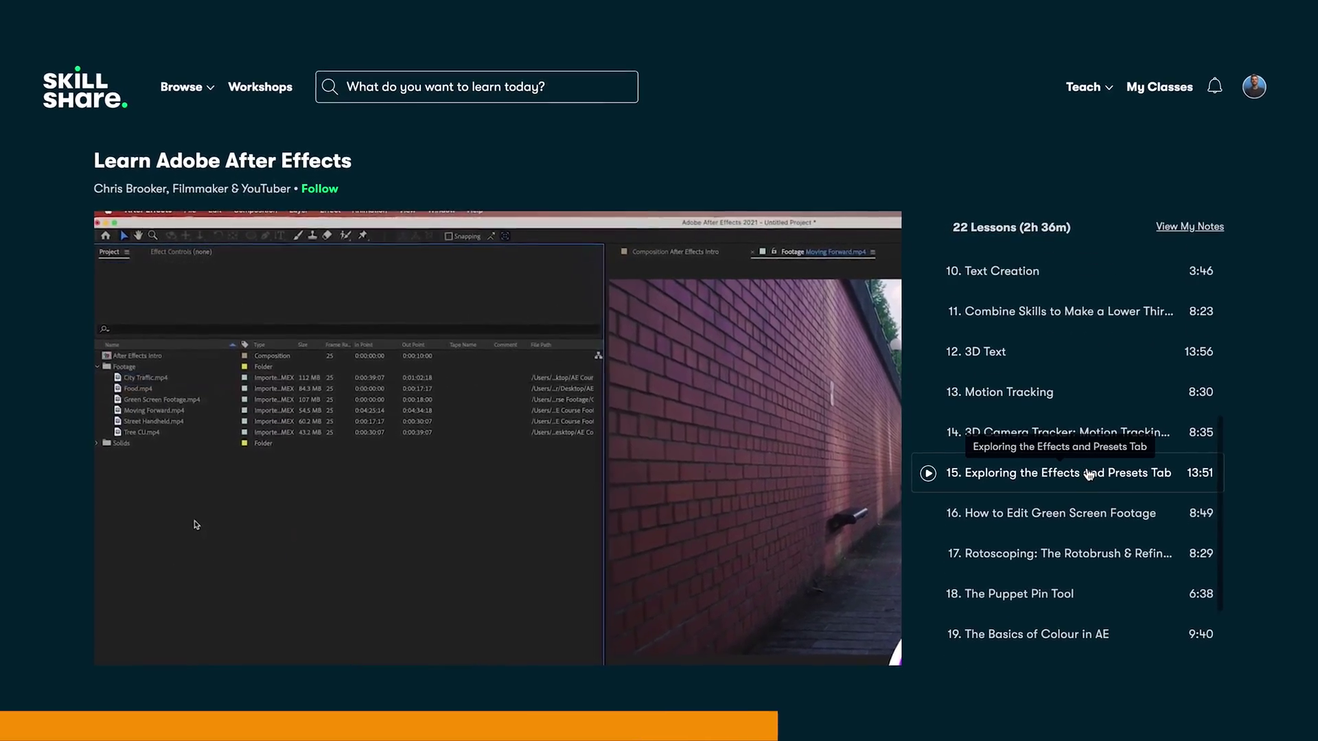
{"action": "scroll", "coordinate": [1089, 474], "scroll_direction": "down", "scroll_amount": 3}
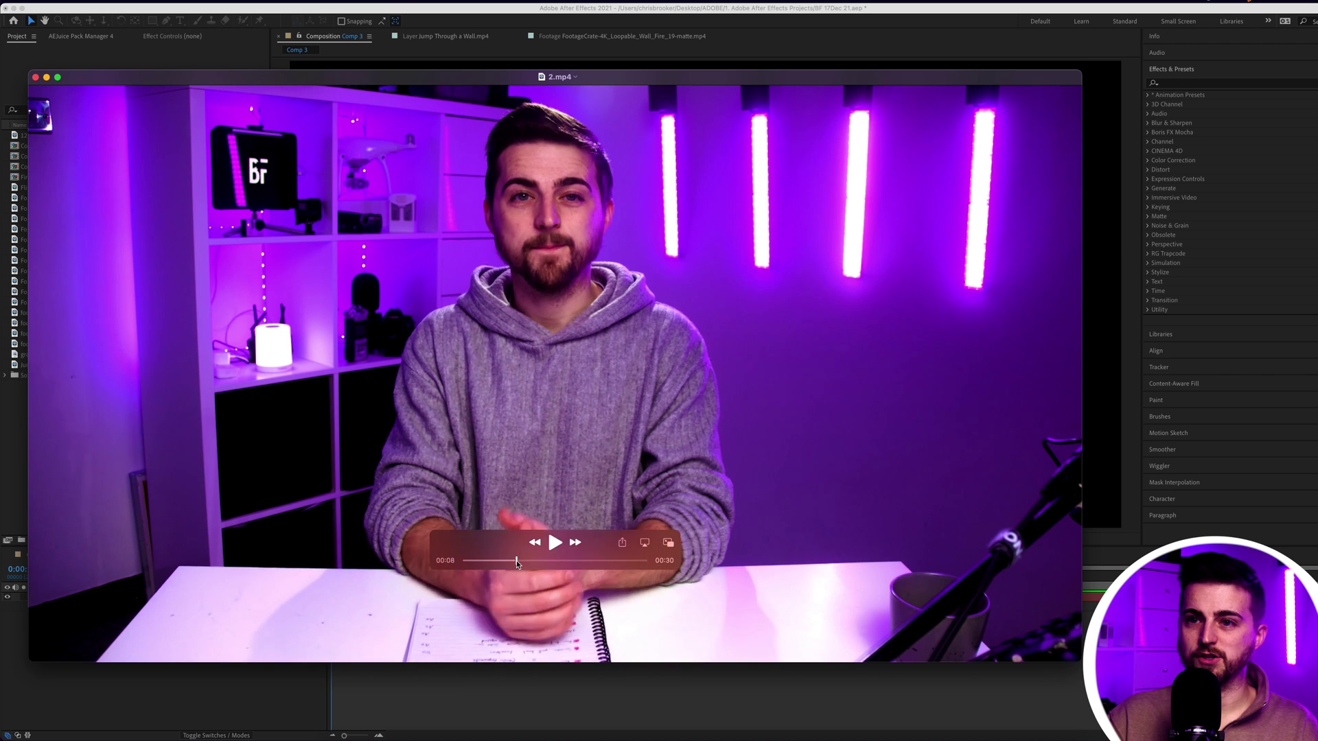
- Bring 2.mp4 into Comp 3 beneath Black Solid 2 and adjust its vertical position
{"action": "left_click_drag", "start_coordinate": [516, 560], "coordinate": [542, 560]}
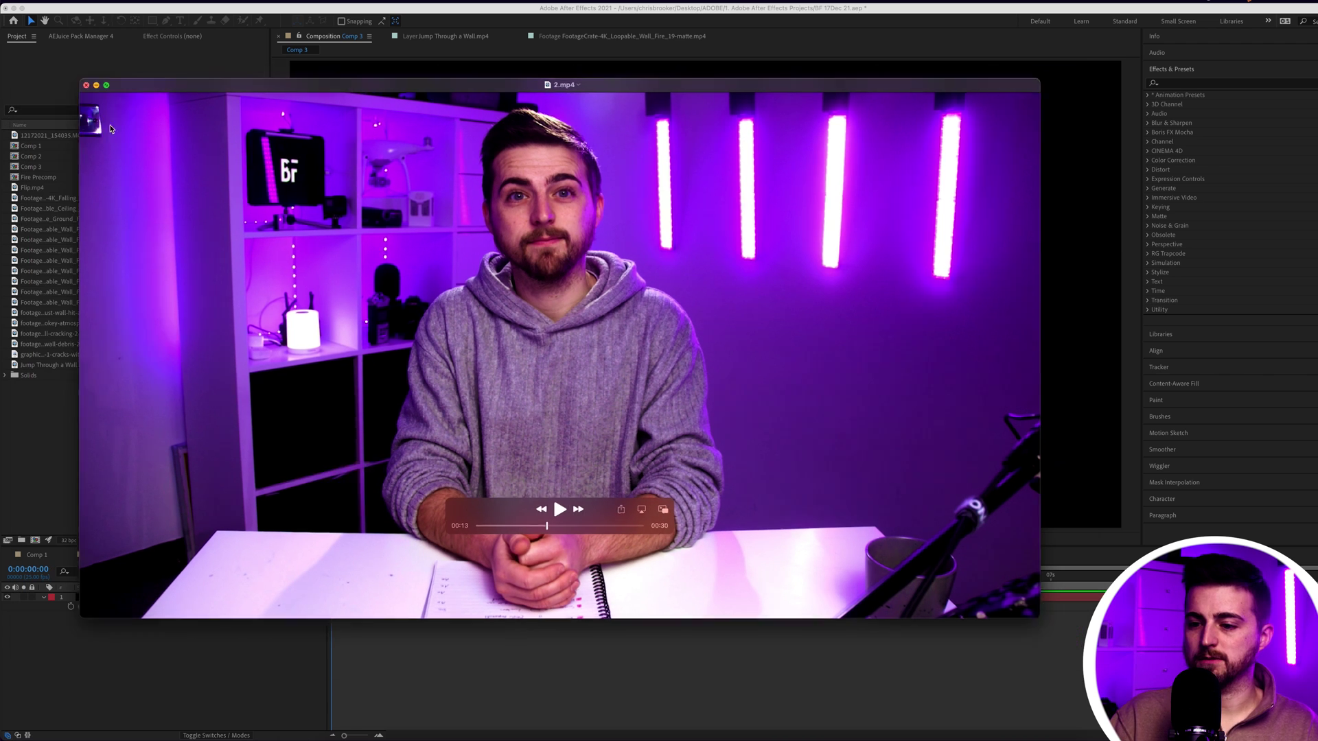
{"action": "key", "text": "super+w"}
{"action": "left_click", "coordinate": [638, 170]}
{"action": "left_click_drag", "start_coordinate": [140, 655], "coordinate": [158, 659]}
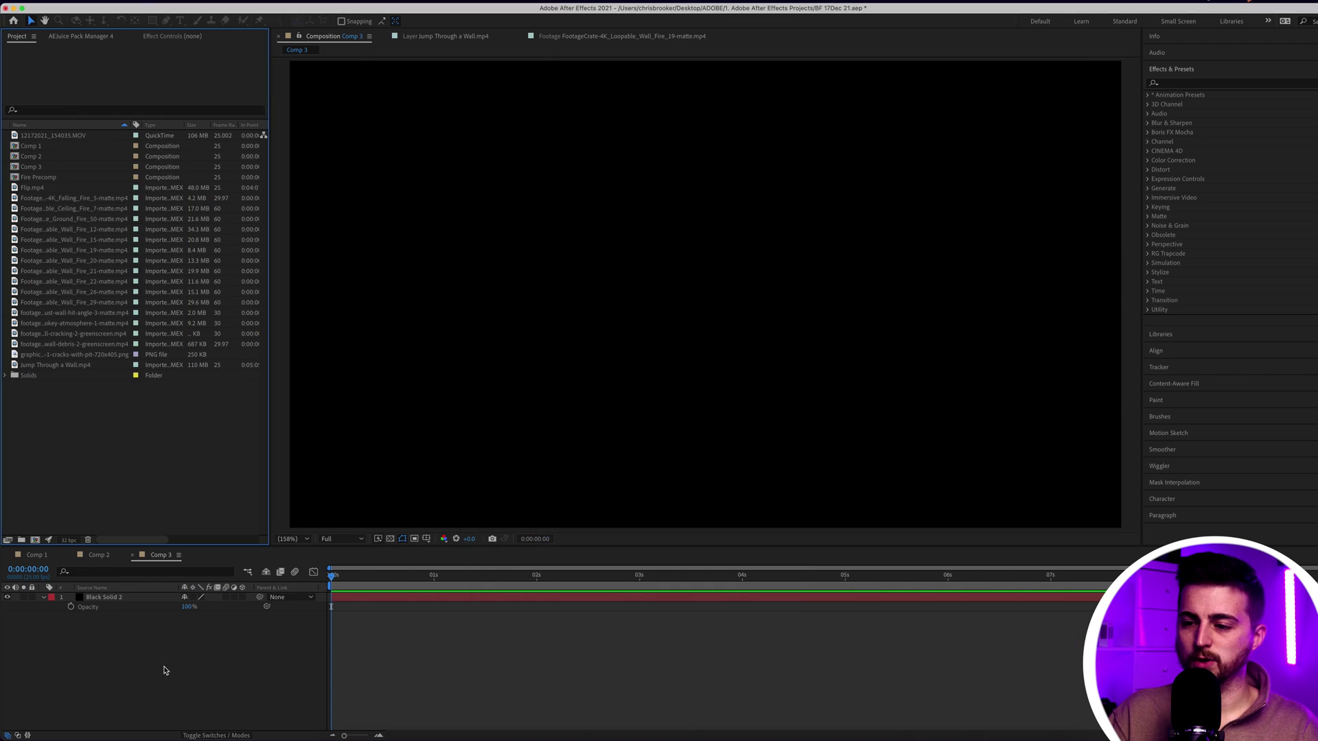
{"action": "left_click_drag", "start_coordinate": [111, 600], "coordinate": [115, 626]}
{"action": "left_click_drag", "start_coordinate": [759, 274], "coordinate": [756, 292]}
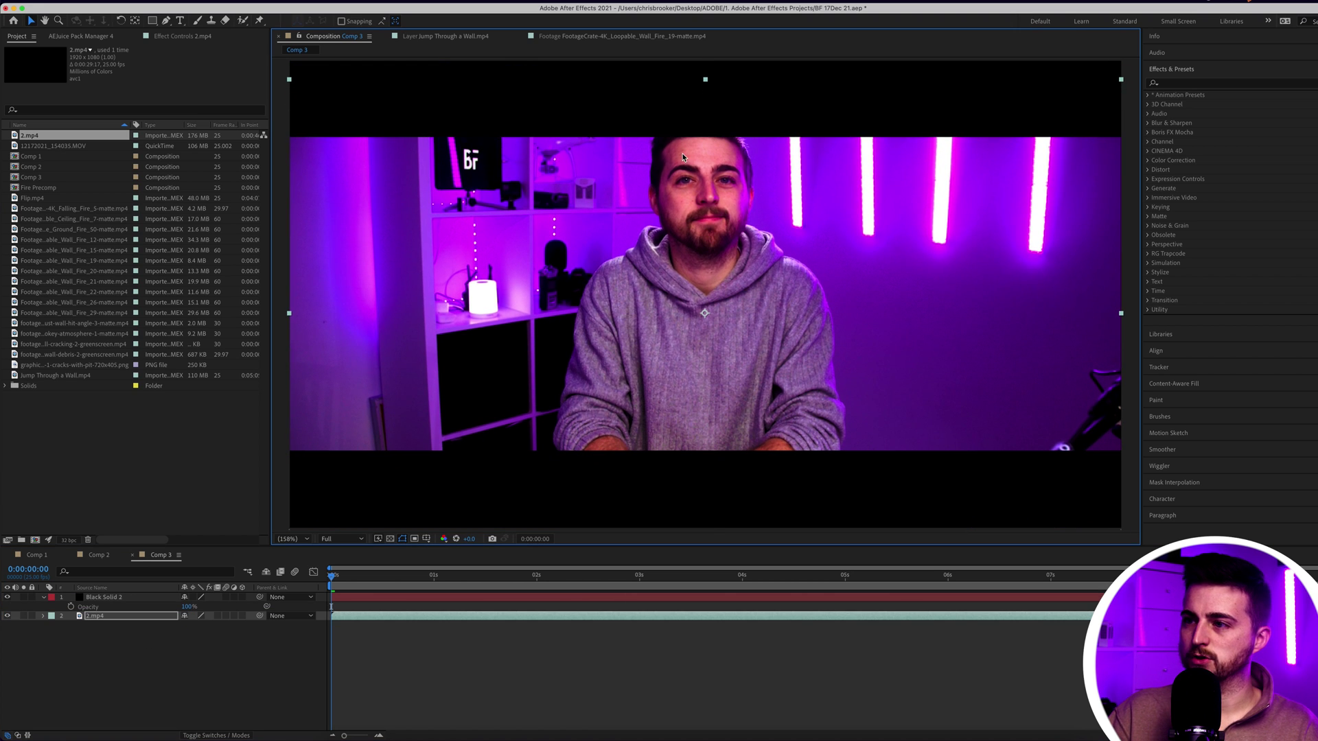
{"action": "left_click_drag", "start_coordinate": [374, 581], "coordinate": [895, 584]}
{"action": "left_click_drag", "start_coordinate": [669, 298], "coordinate": [668, 287]}
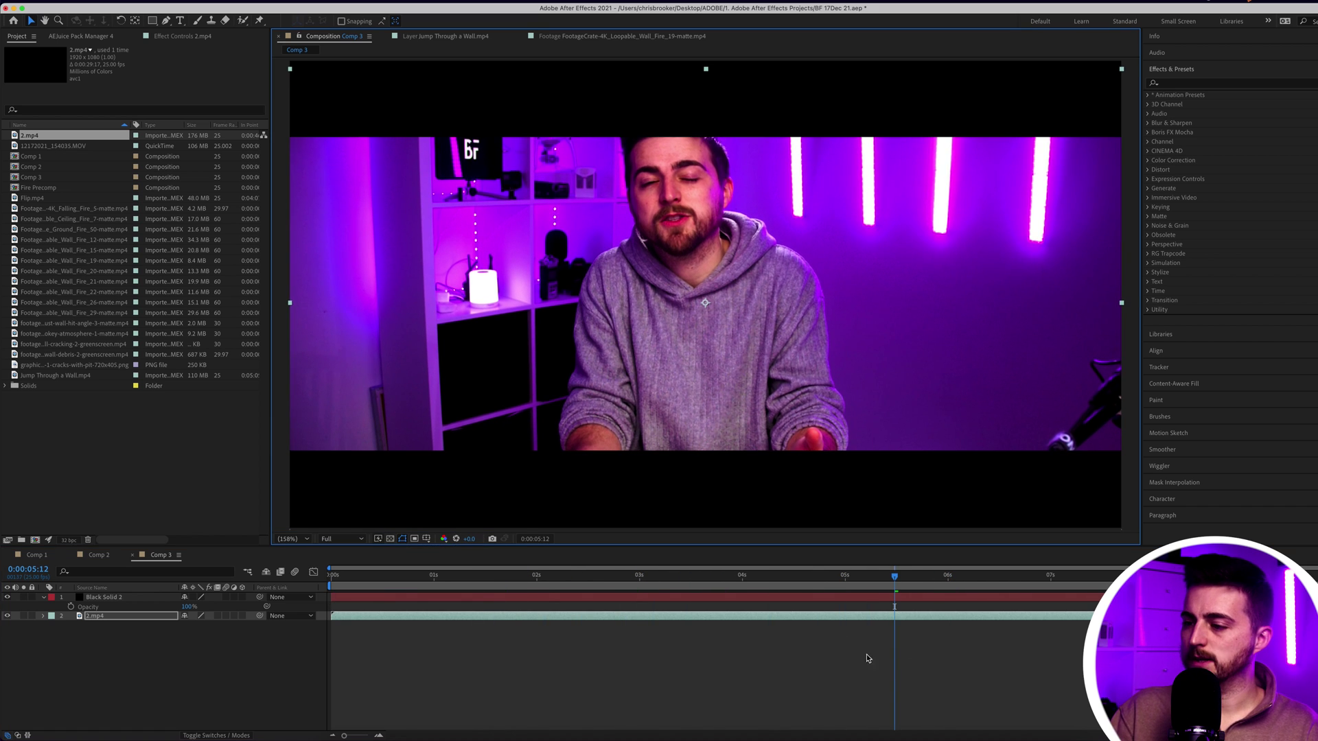
{"action": "left_click_drag", "start_coordinate": [866, 580], "coordinate": [742, 595]}
- Split 2.mp4 at four seconds, delete the tail, and duplicate the remaining layer
{"action": "key", "text": "ctrl+shift+d"}
{"action": "key", "text": "Home"}
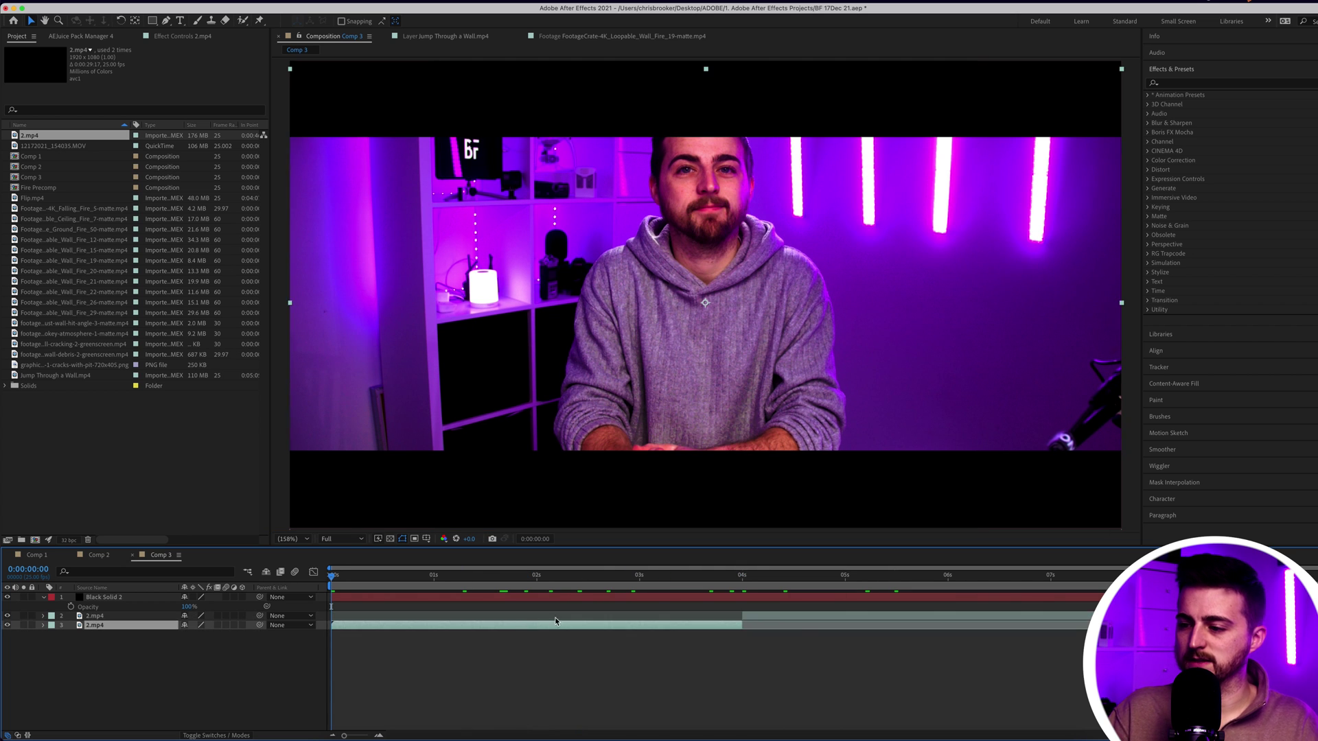
{"action": "left_click", "coordinate": [782, 619]}
{"action": "key", "text": "Delete"}
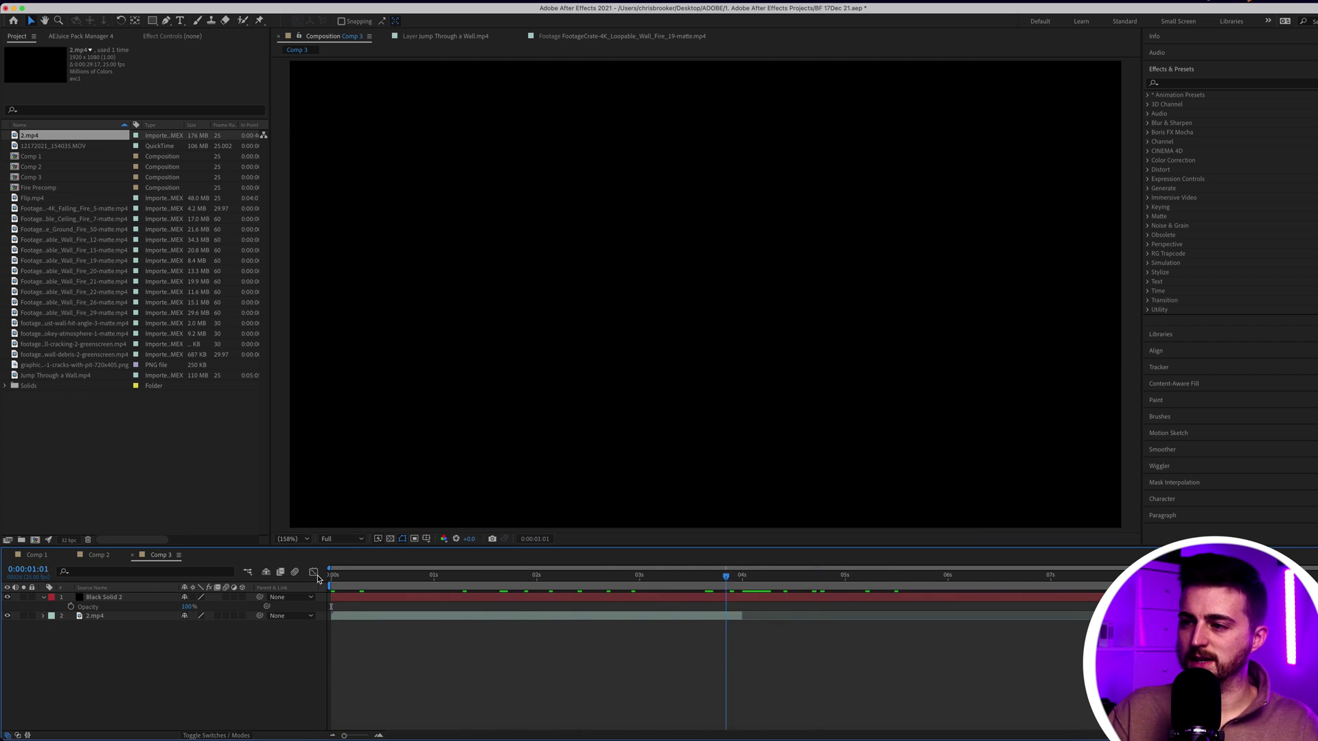
{"action": "key", "text": "space"}
{"action": "left_click", "coordinate": [402, 620]}
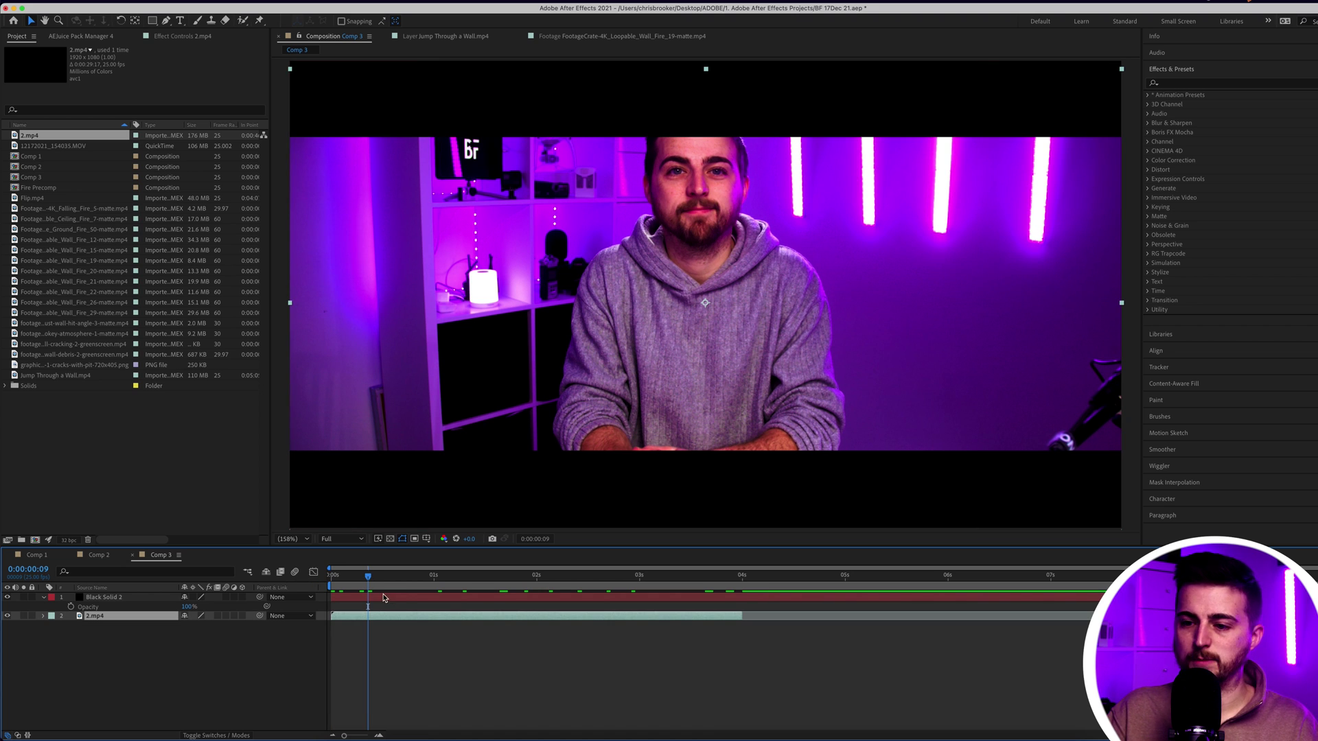
{"action": "key", "text": "ctrl+d"}
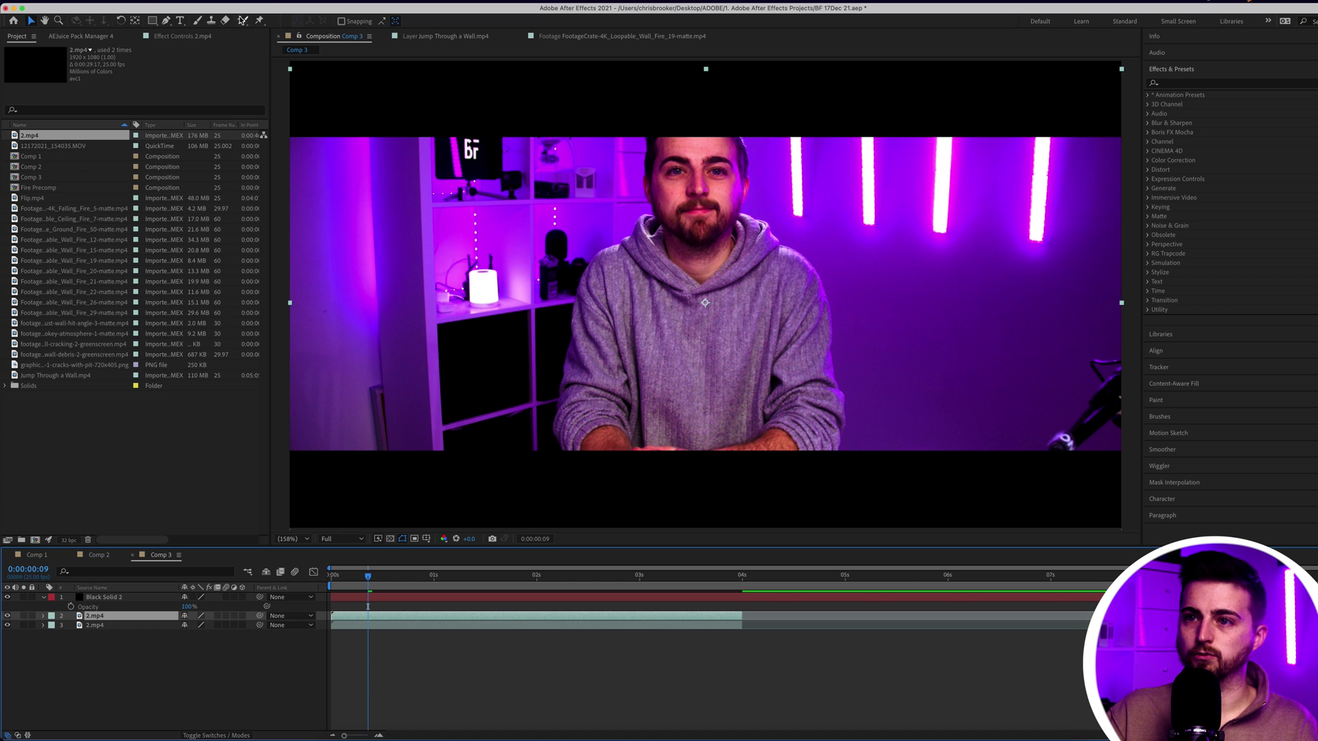
- Roto Brush the presenter's head and hair in the top 2.mp4 layer, propagating to about 0:00:02:03
{"action": "left_click", "coordinate": [242, 20]}
{"action": "double_click", "coordinate": [596, 225]}
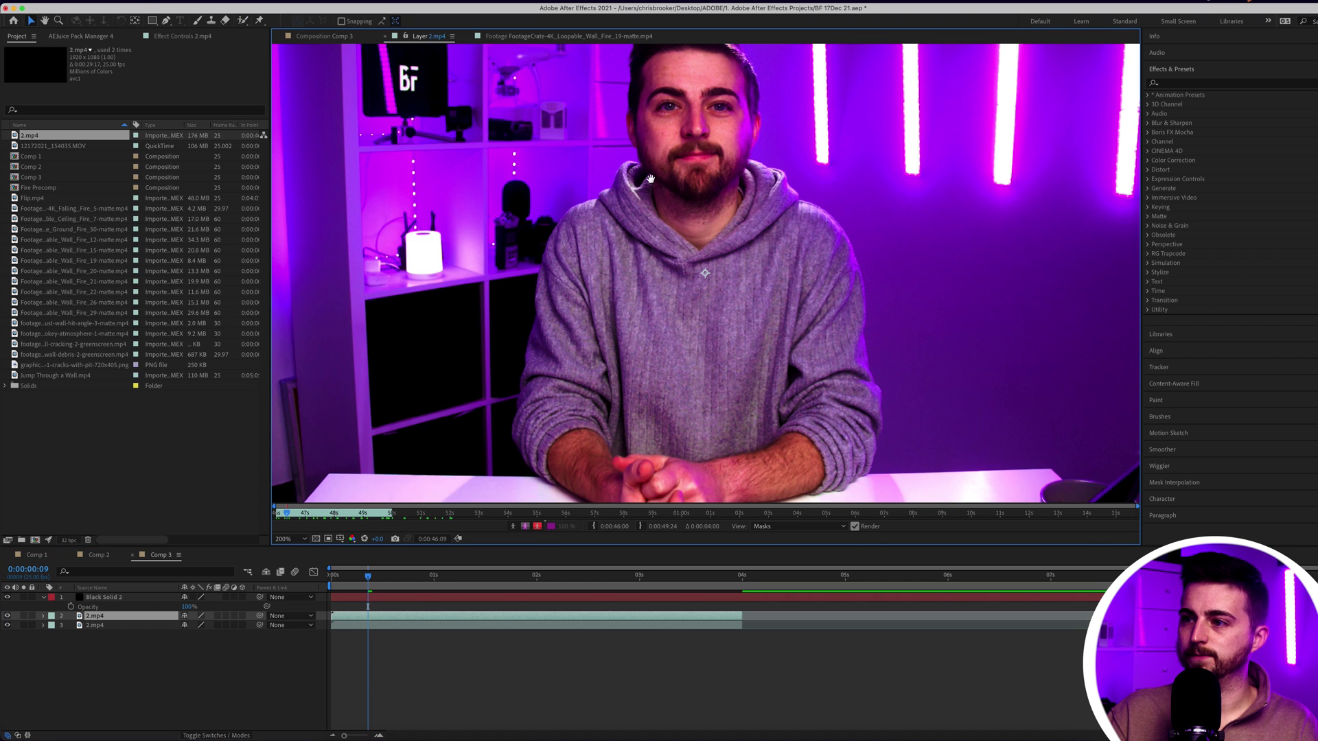
{"action": "mouse_move", "coordinate": [646, 177]}
{"action": "left_mouse_down"}
{"action": "mouse_move", "coordinate": [656, 240]}
{"action": "mouse_move", "coordinate": [620, 272]}
{"action": "mouse_move", "coordinate": [625, 190]}
{"action": "left_mouse_up"}
{"action": "left_click", "coordinate": [242, 21]}
{"action": "mouse_move", "coordinate": [725, 215]}
{"action": "left_mouse_down"}
{"action": "mouse_move", "coordinate": [733, 283]}
{"action": "mouse_move", "coordinate": [672, 281]}
{"action": "mouse_move", "coordinate": [673, 223]}
{"action": "left_mouse_up"}
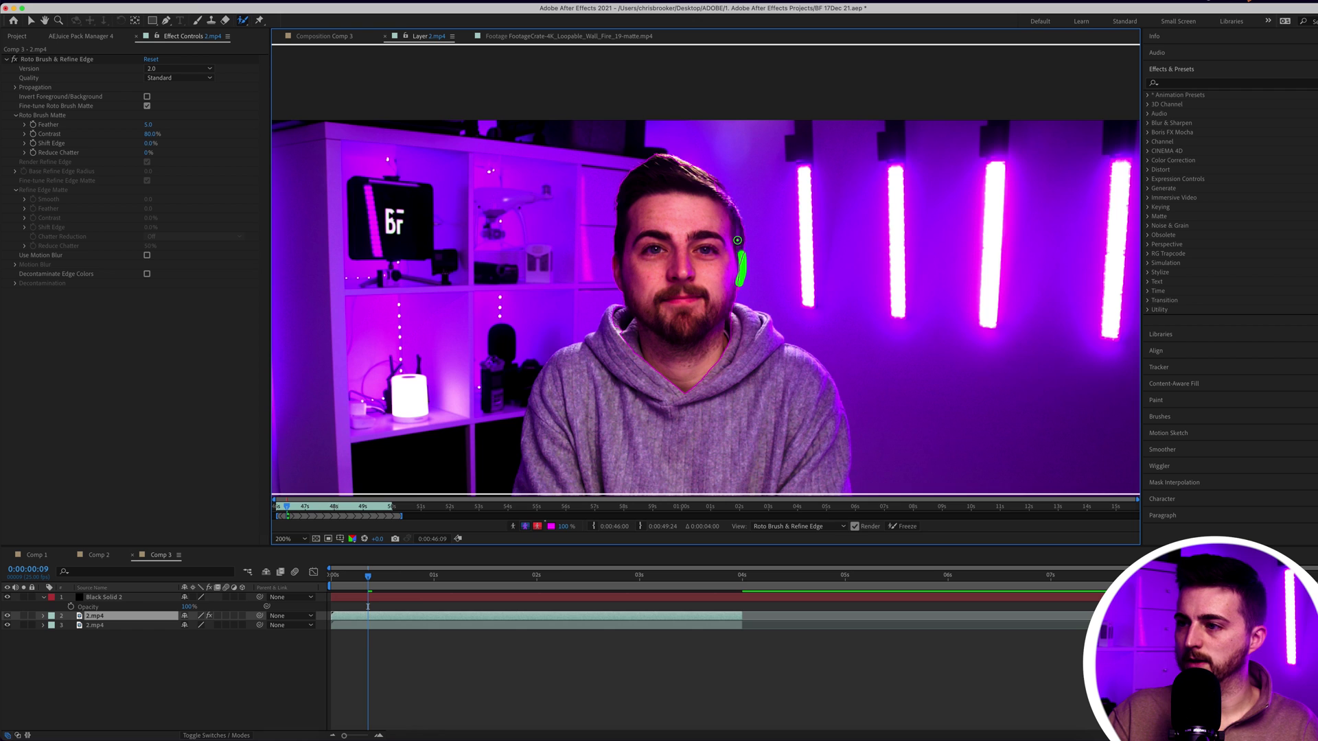
{"action": "left_click_drag", "start_coordinate": [666, 161], "coordinate": [664, 160]}
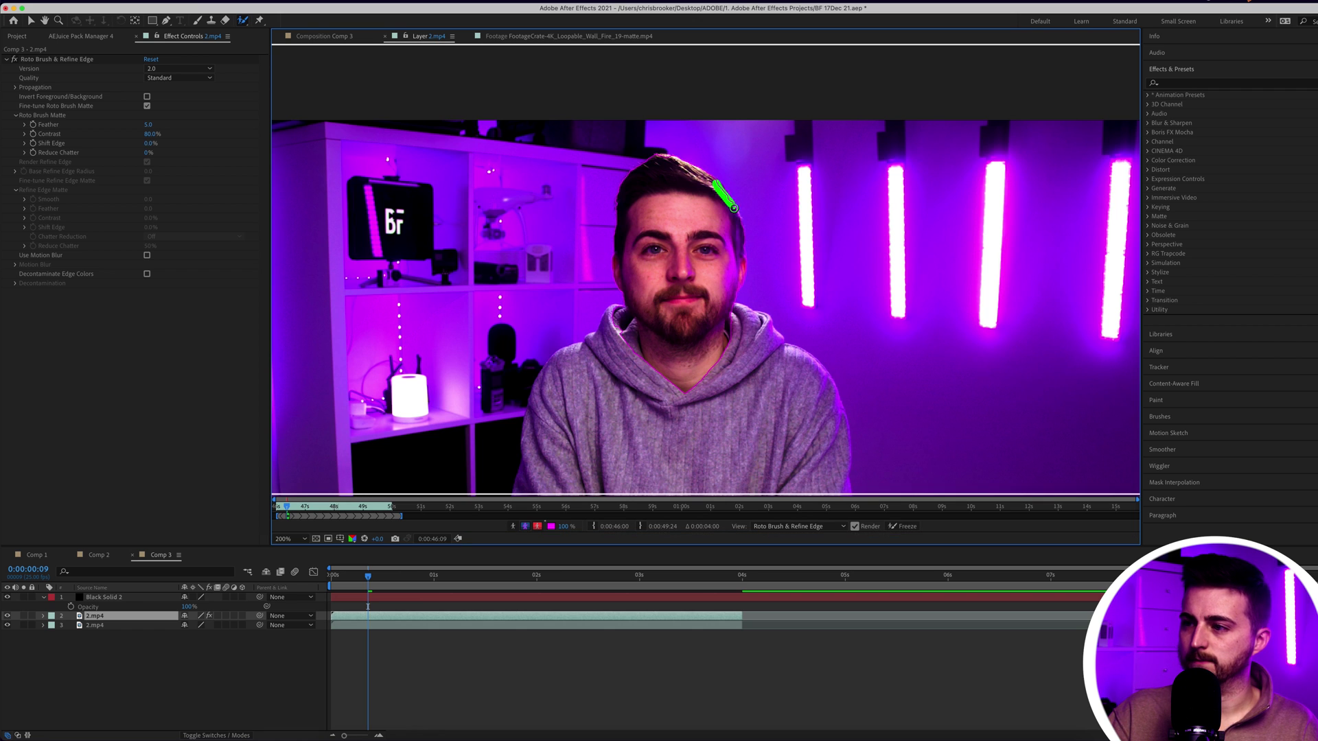
{"action": "left_click_drag", "start_coordinate": [736, 212], "coordinate": [740, 221]}
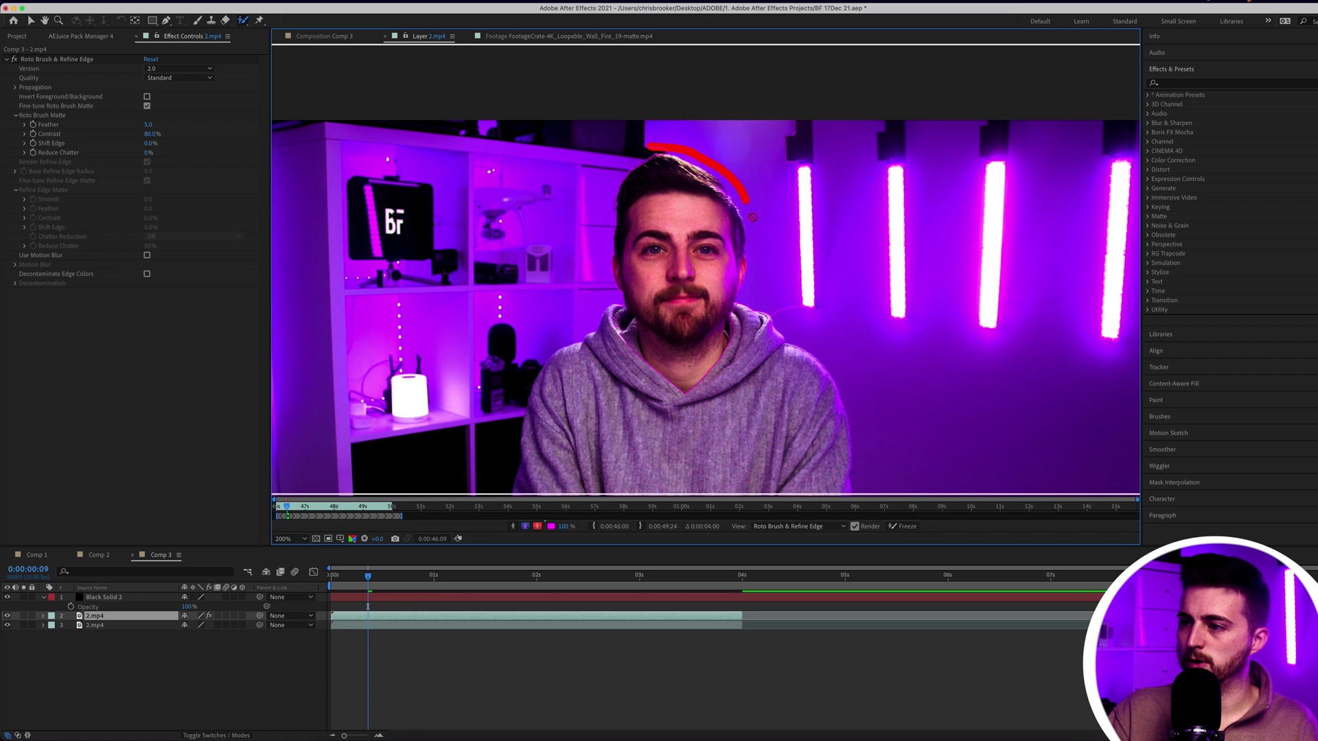
{"action": "left_click_drag", "start_coordinate": [783, 317], "coordinate": [783, 317]}
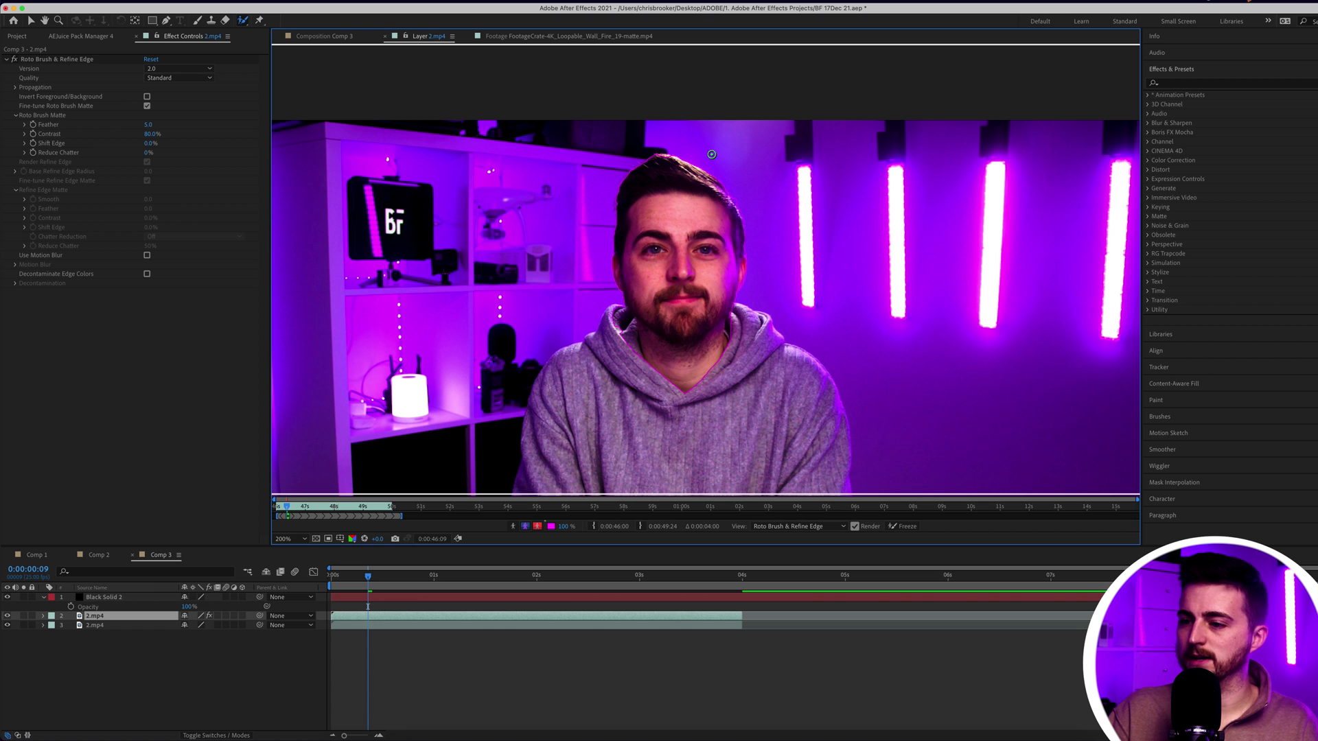
{"action": "key", "text": "space"}
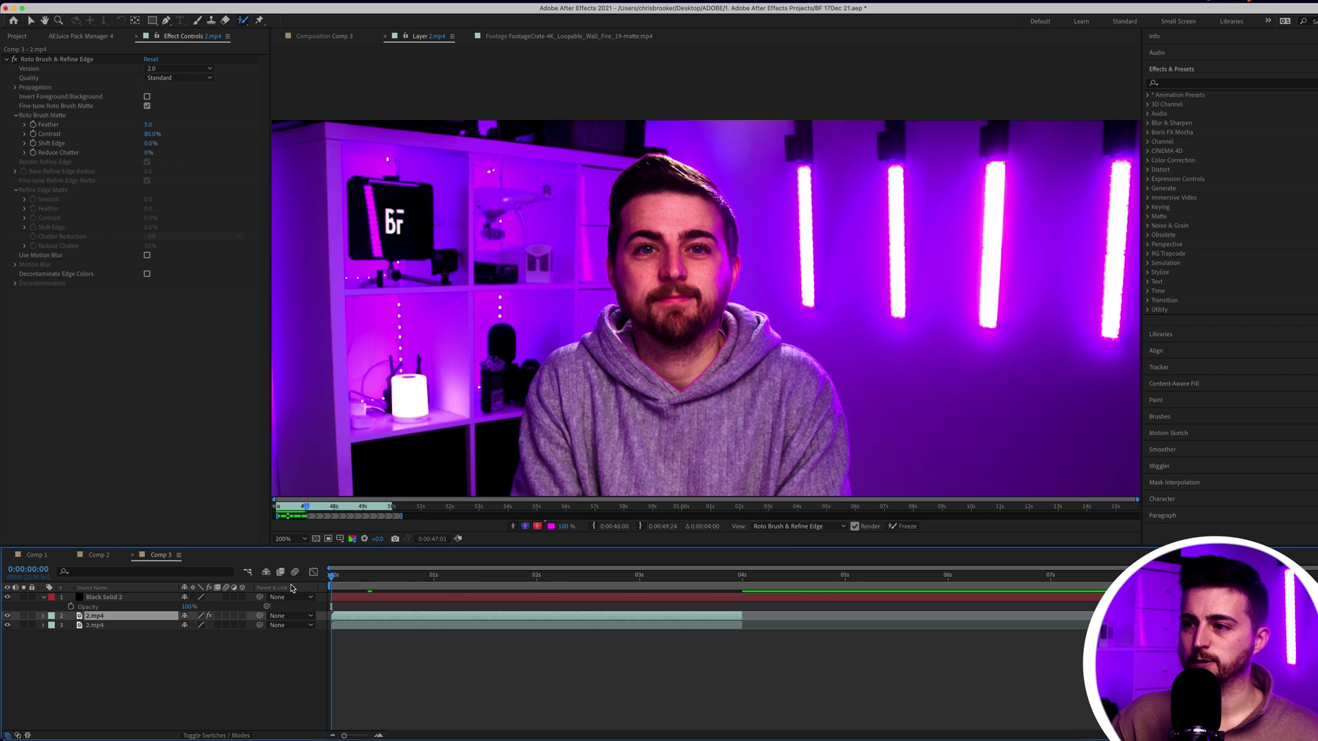
{"action": "key", "text": "space"}
- Back in Comp 3, solo the rotoscoped 2.mp4 layer and return to the start
{"action": "left_click", "coordinate": [321, 35]}
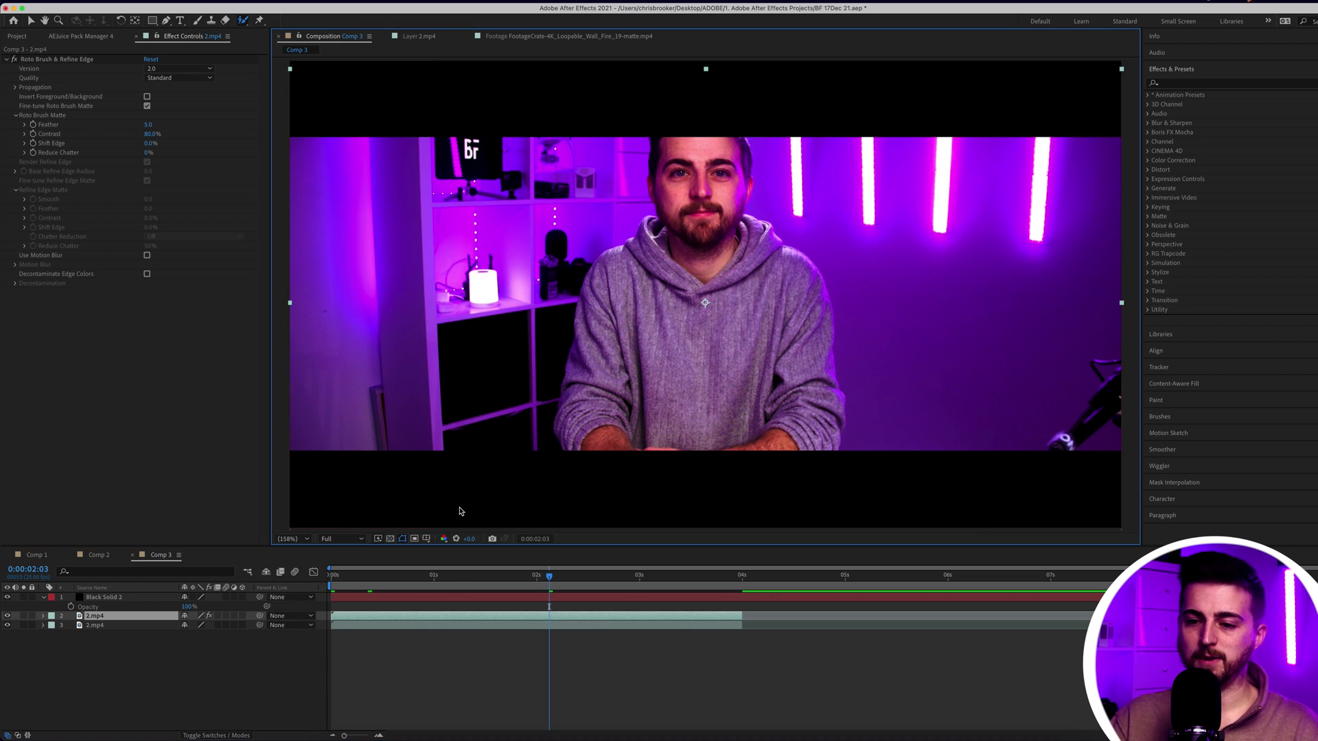
{"action": "left_click", "coordinate": [24, 617]}
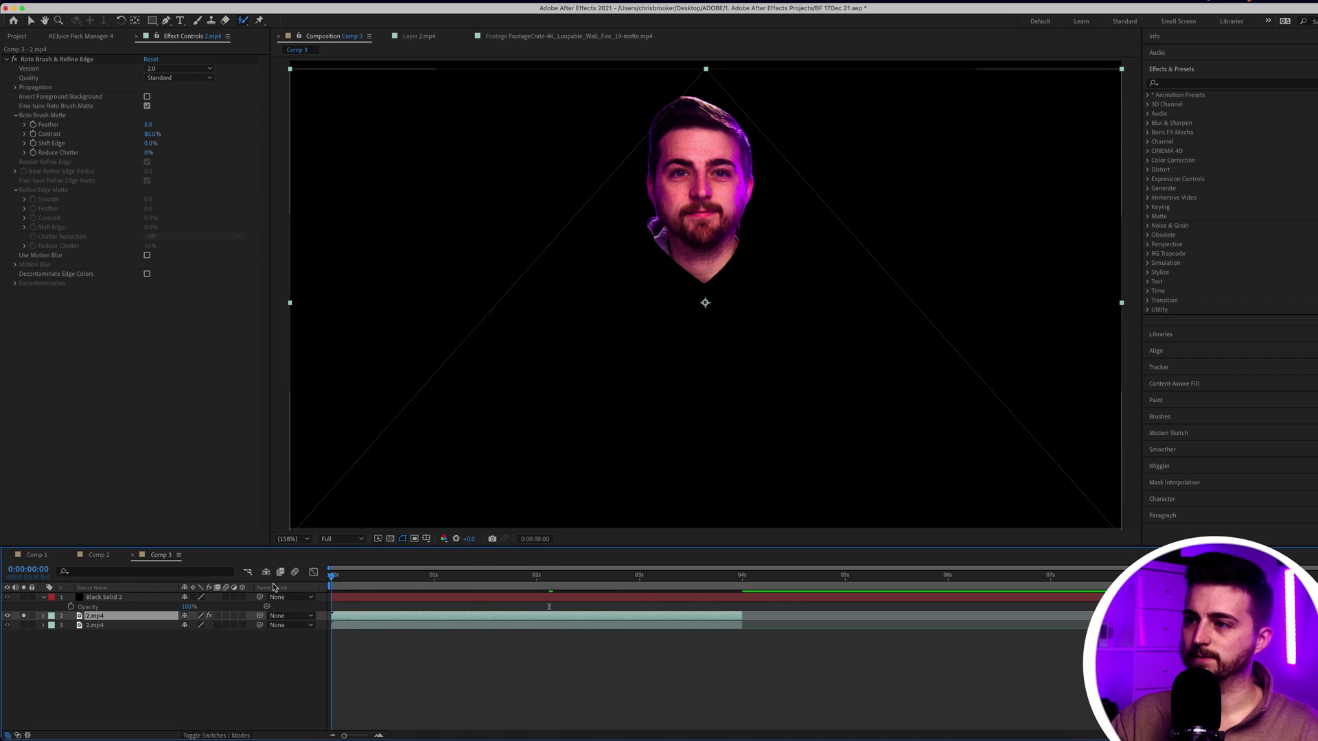
{"action": "key", "text": "Home"}
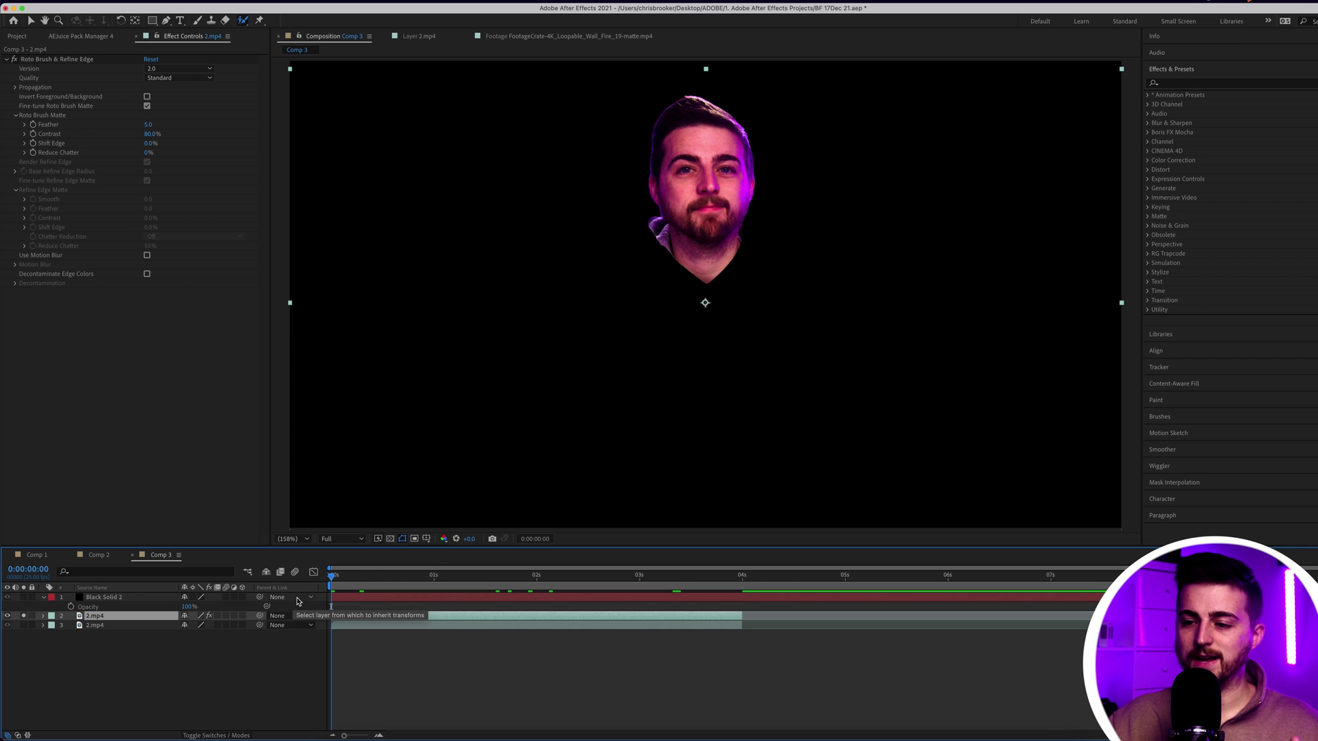
- Soften the 2.mp4 roto matte along the presenter's left hair edge with two Refine Edge strokes
{"action": "double_click", "coordinate": [366, 620]}
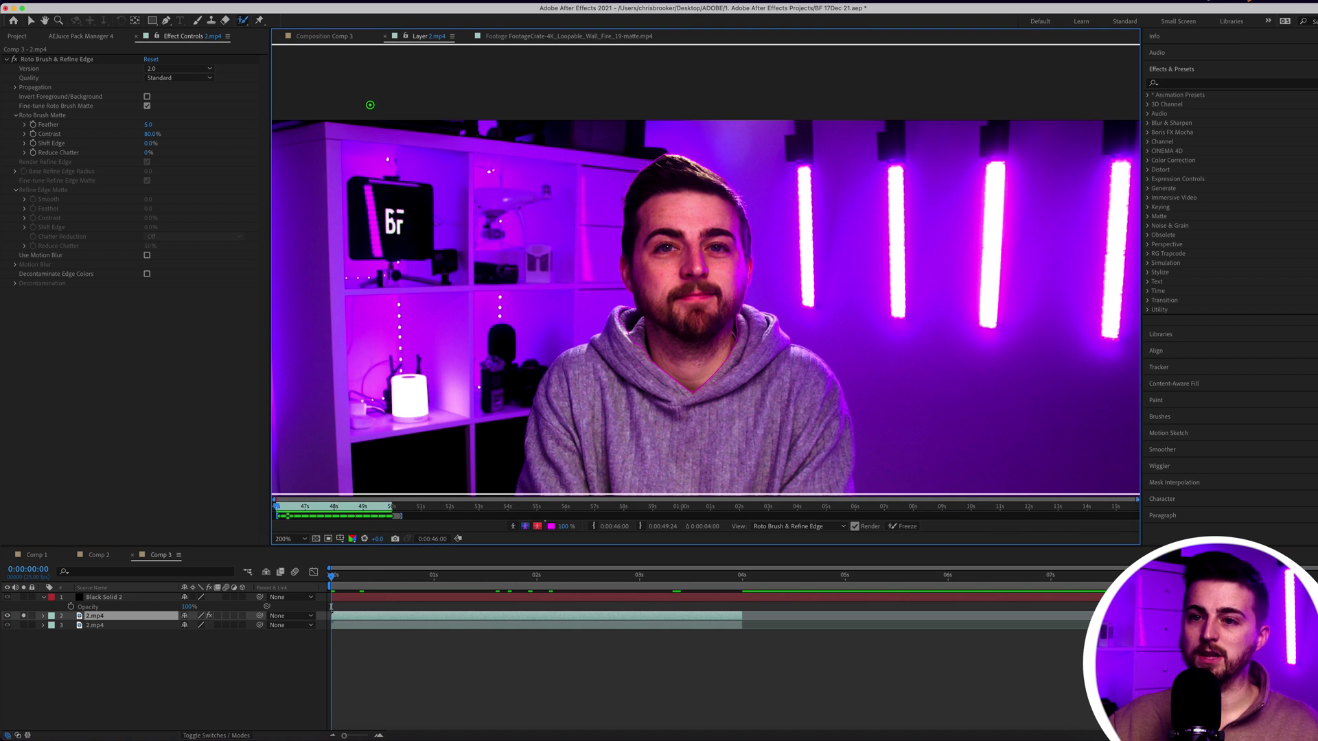
{"action": "left_click", "coordinate": [243, 21]}
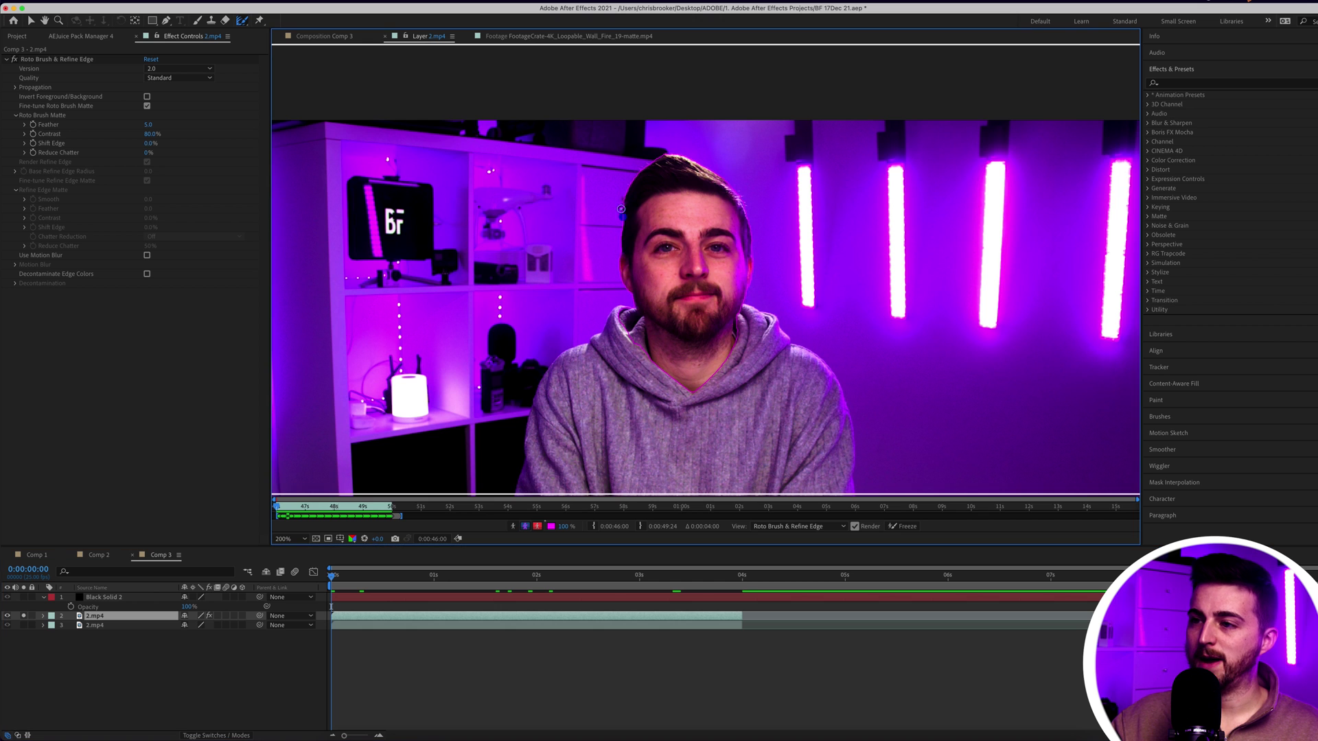
{"action": "left_click_drag", "start_coordinate": [663, 159], "coordinate": [632, 196]}
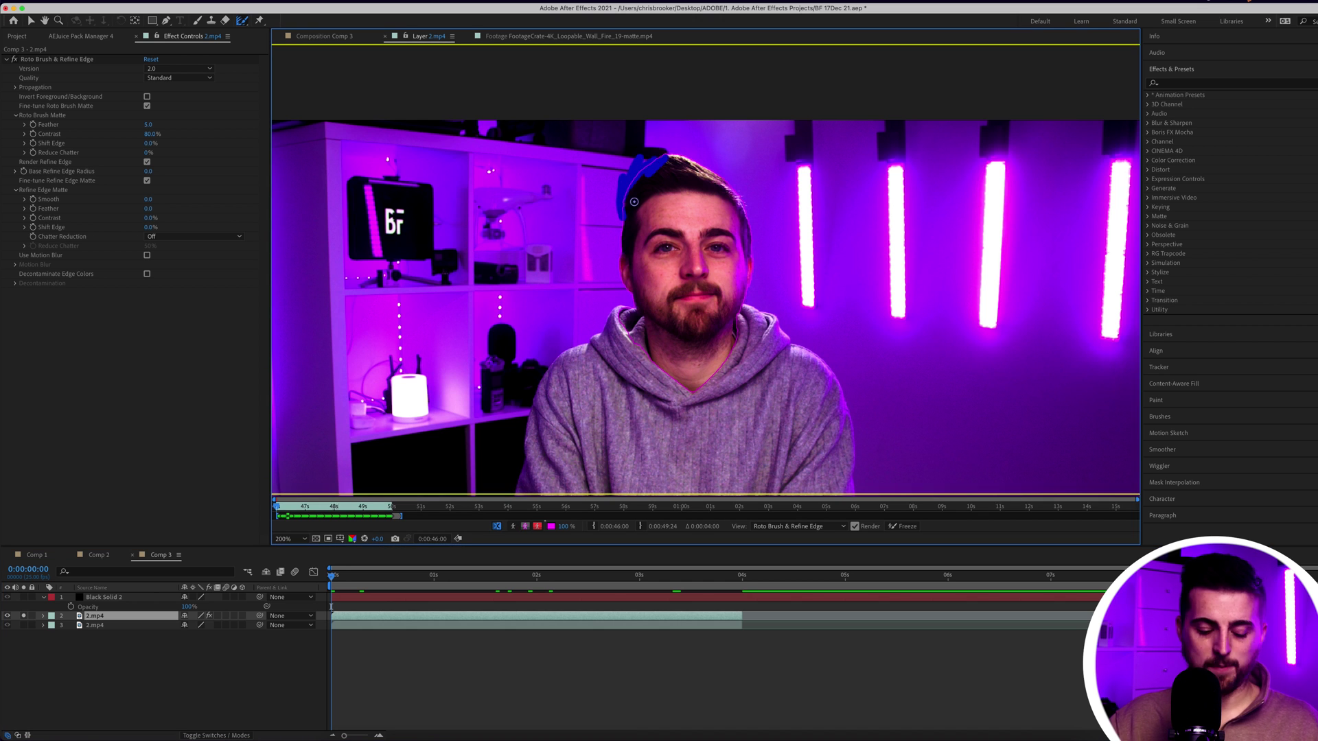
{"action": "key", "text": "u"}
{"action": "key", "text": "u"}
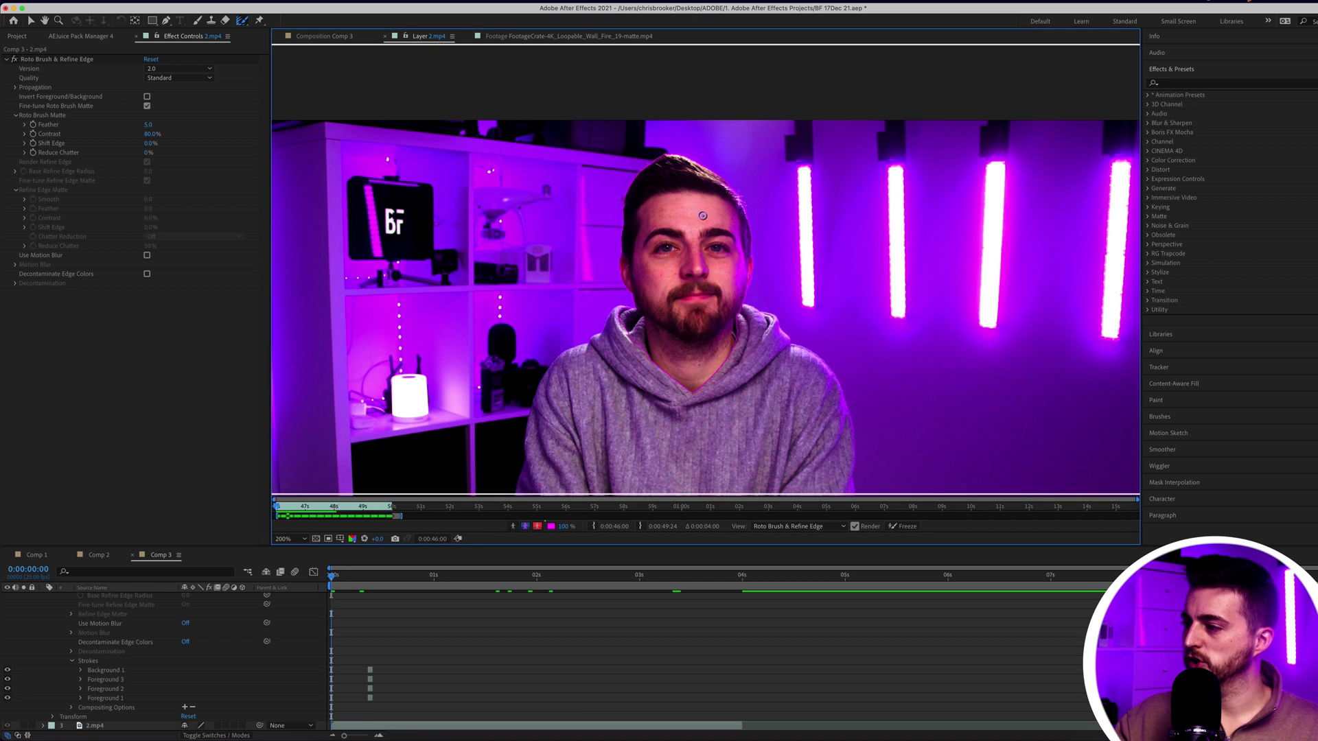
{"action": "left_click", "coordinate": [1167, 416]}
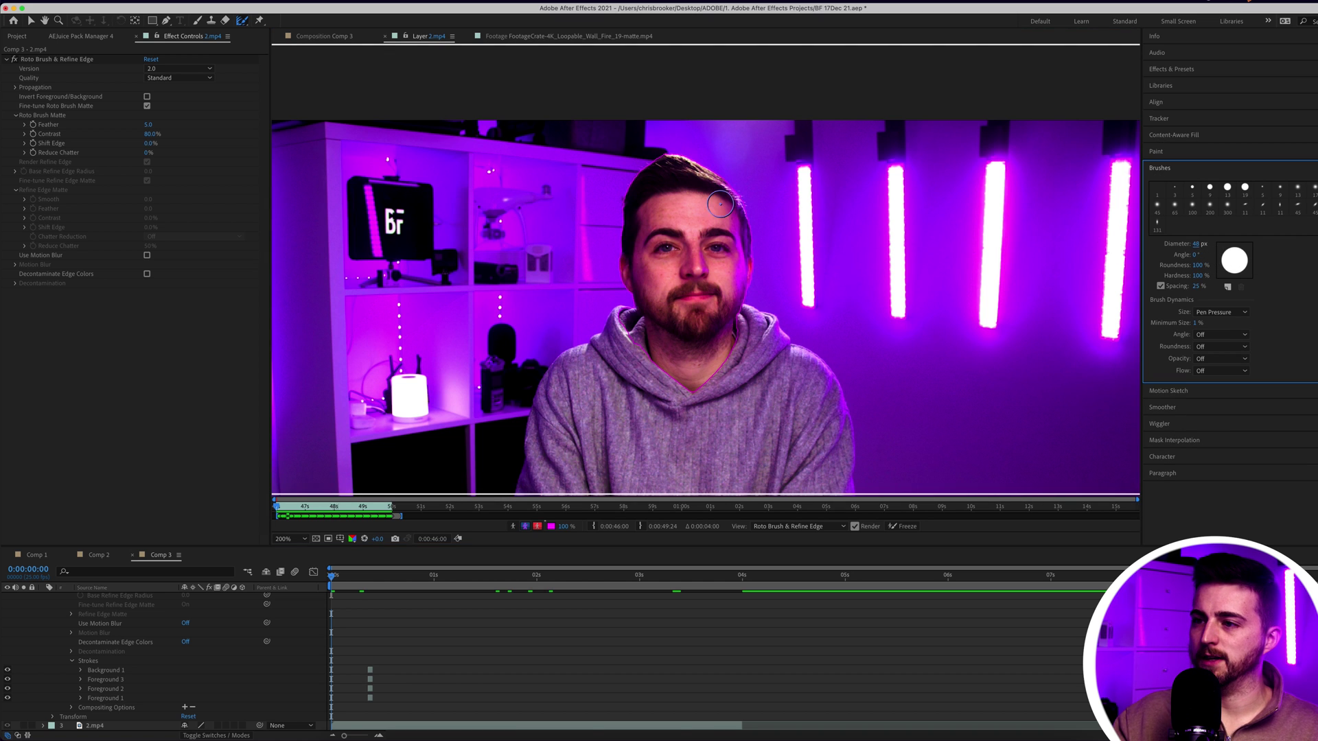
{"action": "mouse_move", "coordinate": [618, 247]}
{"action": "left_mouse_down"}
{"action": "mouse_move", "coordinate": [637, 173]}
{"action": "mouse_move", "coordinate": [698, 158]}
{"action": "mouse_move", "coordinate": [740, 186]}
{"action": "mouse_move", "coordinate": [759, 257]}
{"action": "left_mouse_up"}
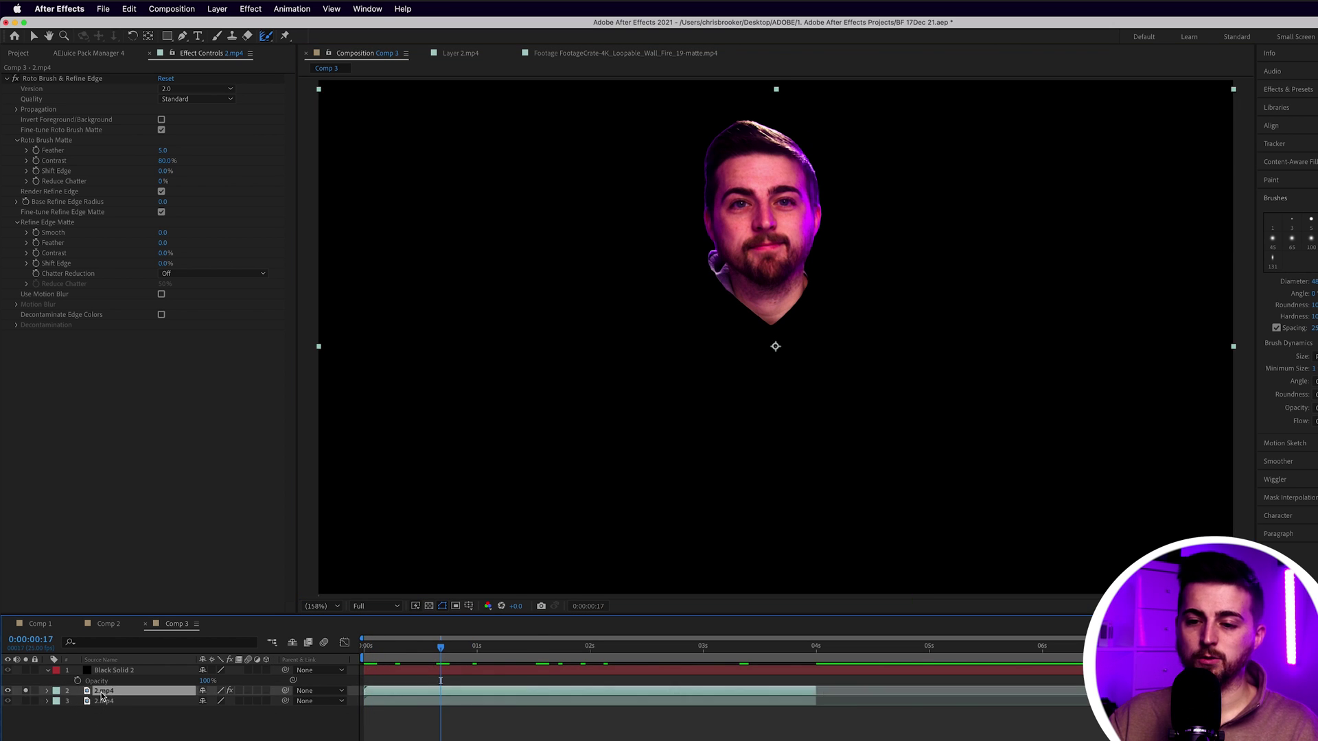
- Move rotoscoped 2.mp4 above Black Solid 2, re-enable the full video underneath, and preview from frame one
{"action": "left_click_drag", "start_coordinate": [117, 695], "coordinate": [118, 670]}
{"action": "left_click", "coordinate": [39, 678]}
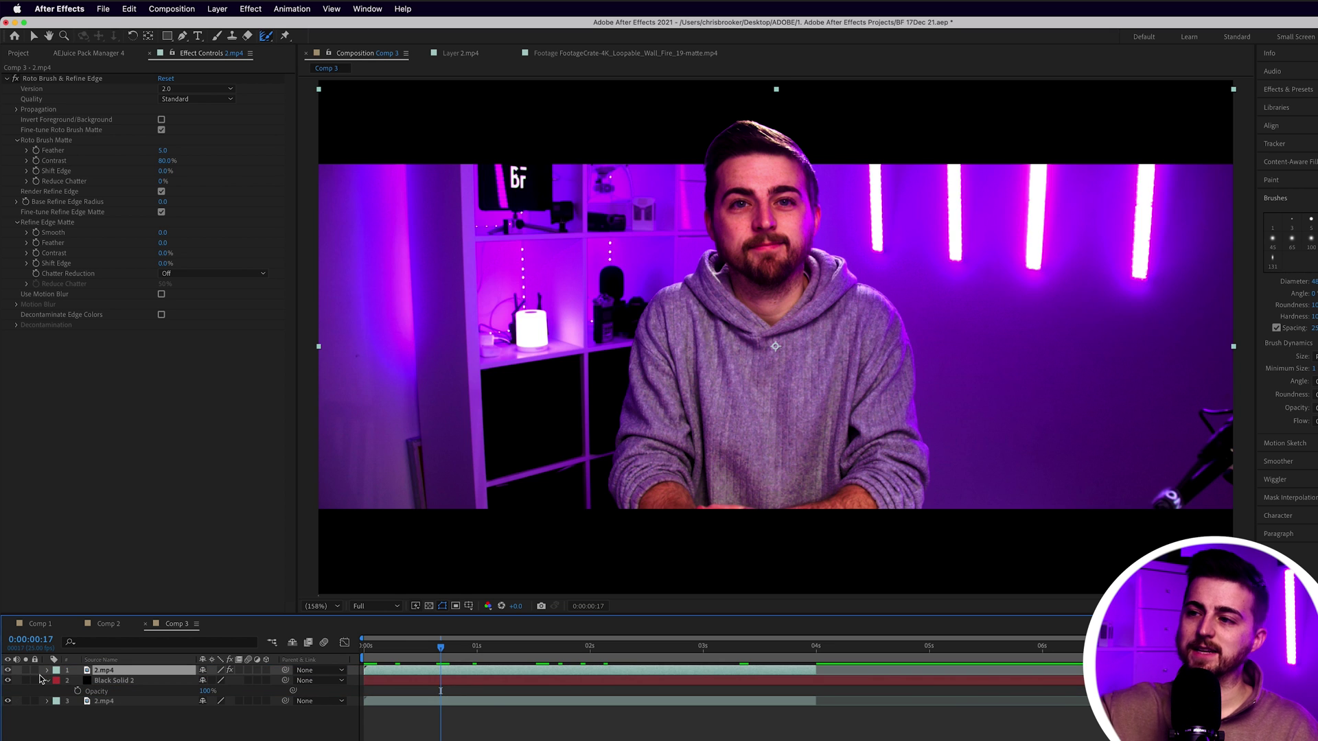
{"action": "left_click", "coordinate": [133, 681]}
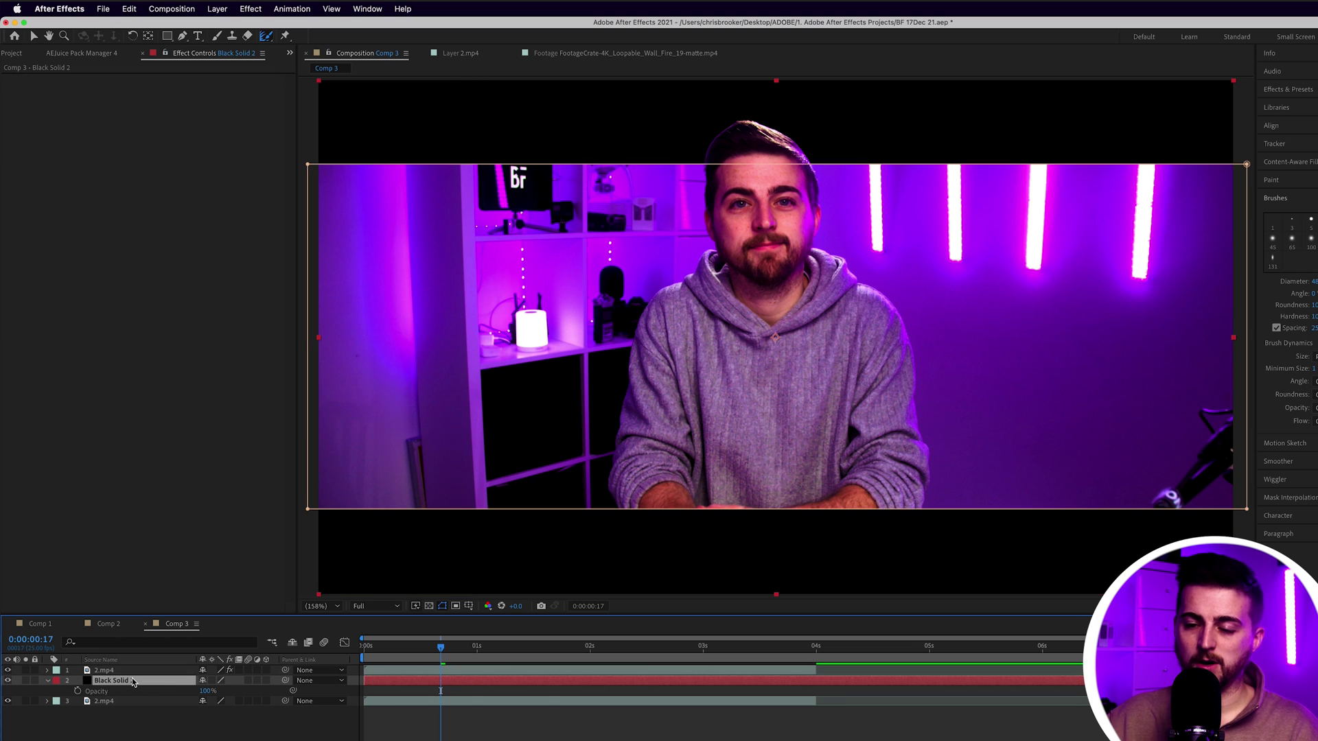
{"action": "left_click", "coordinate": [118, 701]}
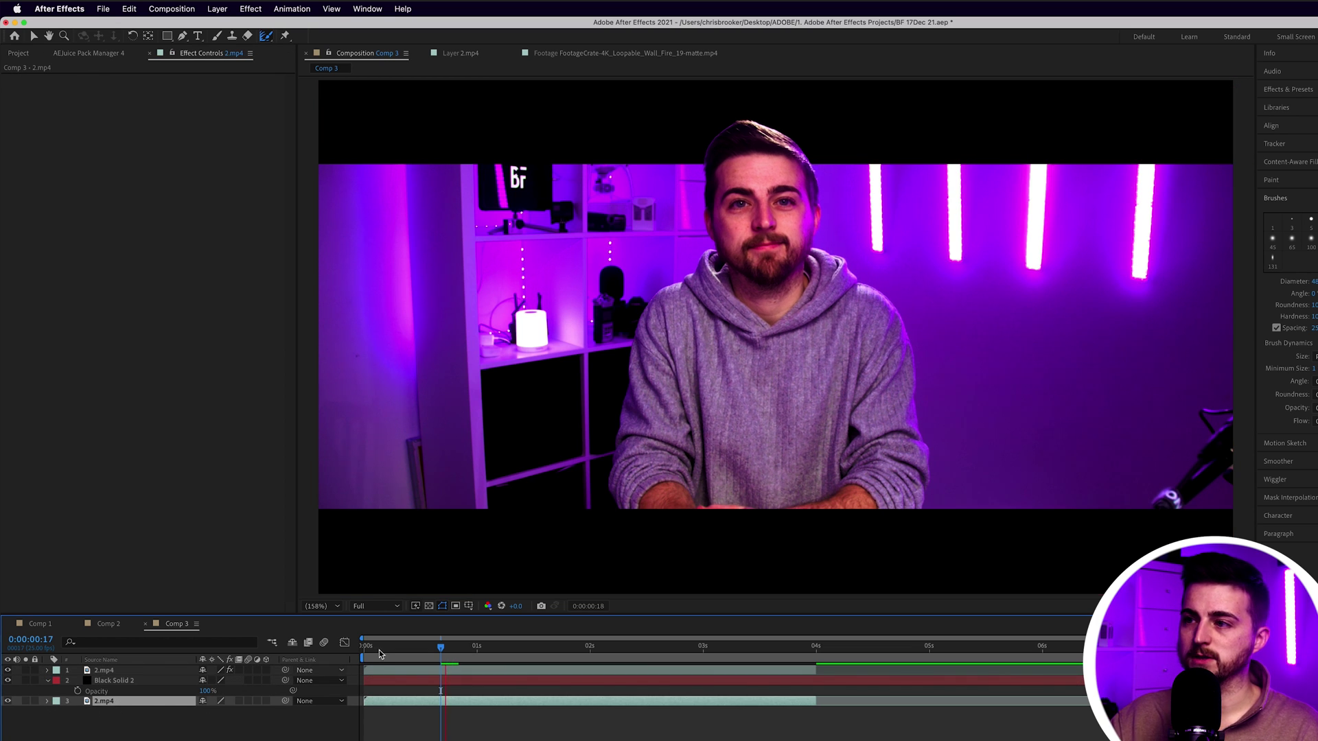
{"action": "key", "text": "Home"}
{"action": "key", "text": "space"}
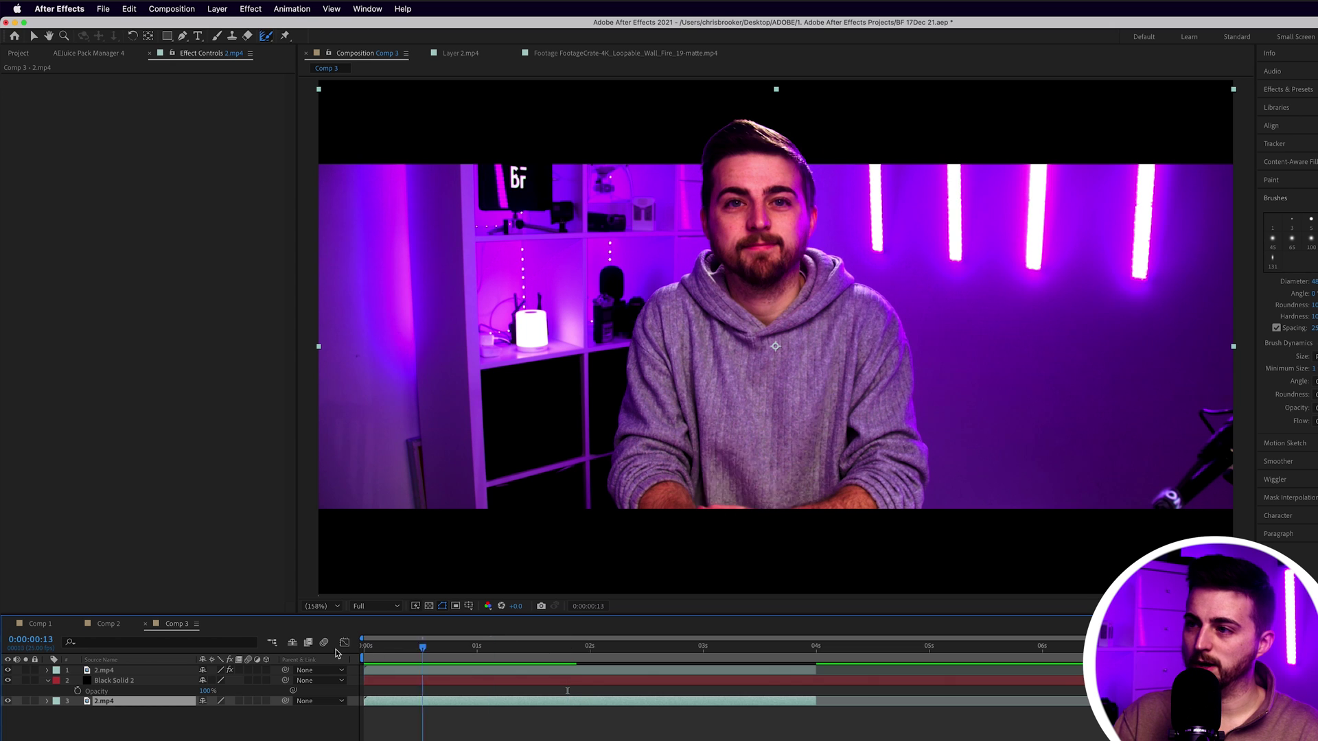
- Add a Roto Brush stroke on the hair in the 2.mp4 layer view, then return to Comp 3
{"action": "left_click_drag", "start_coordinate": [417, 650], "coordinate": [406, 650]}
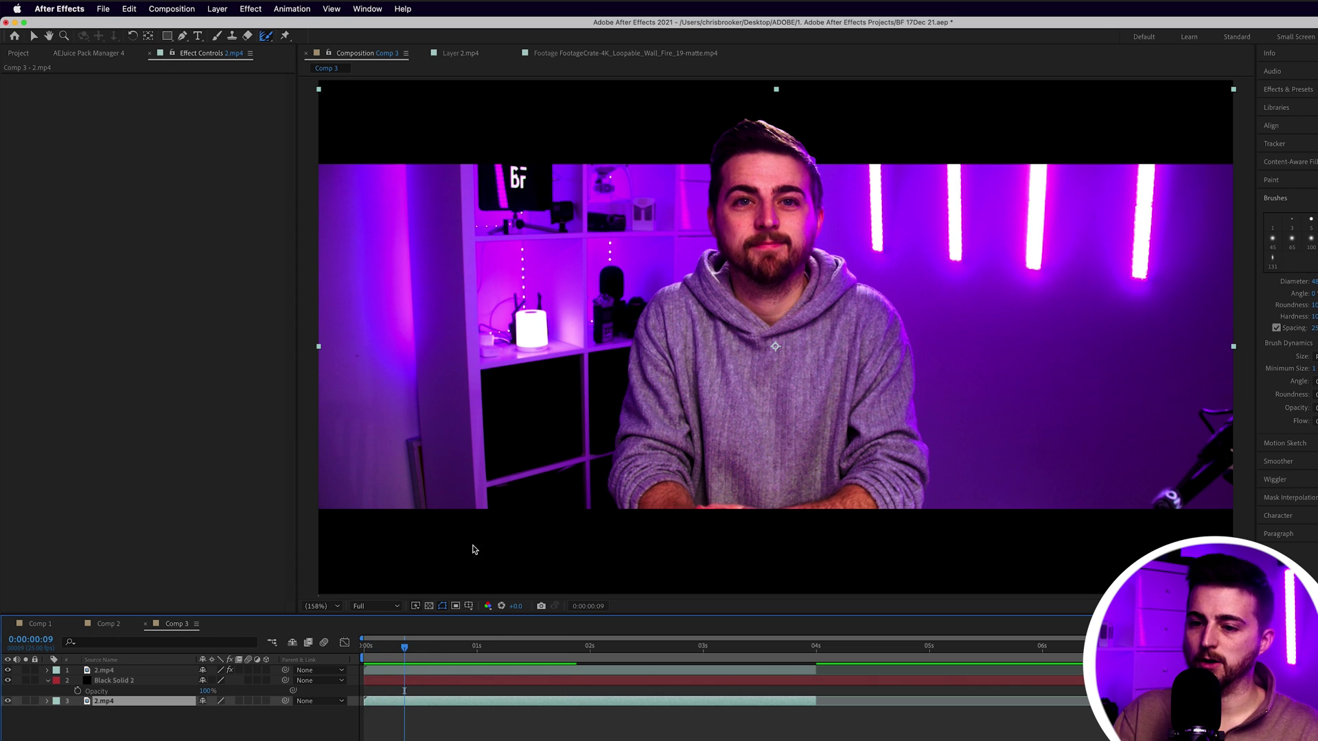
{"action": "left_click", "coordinate": [467, 55]}
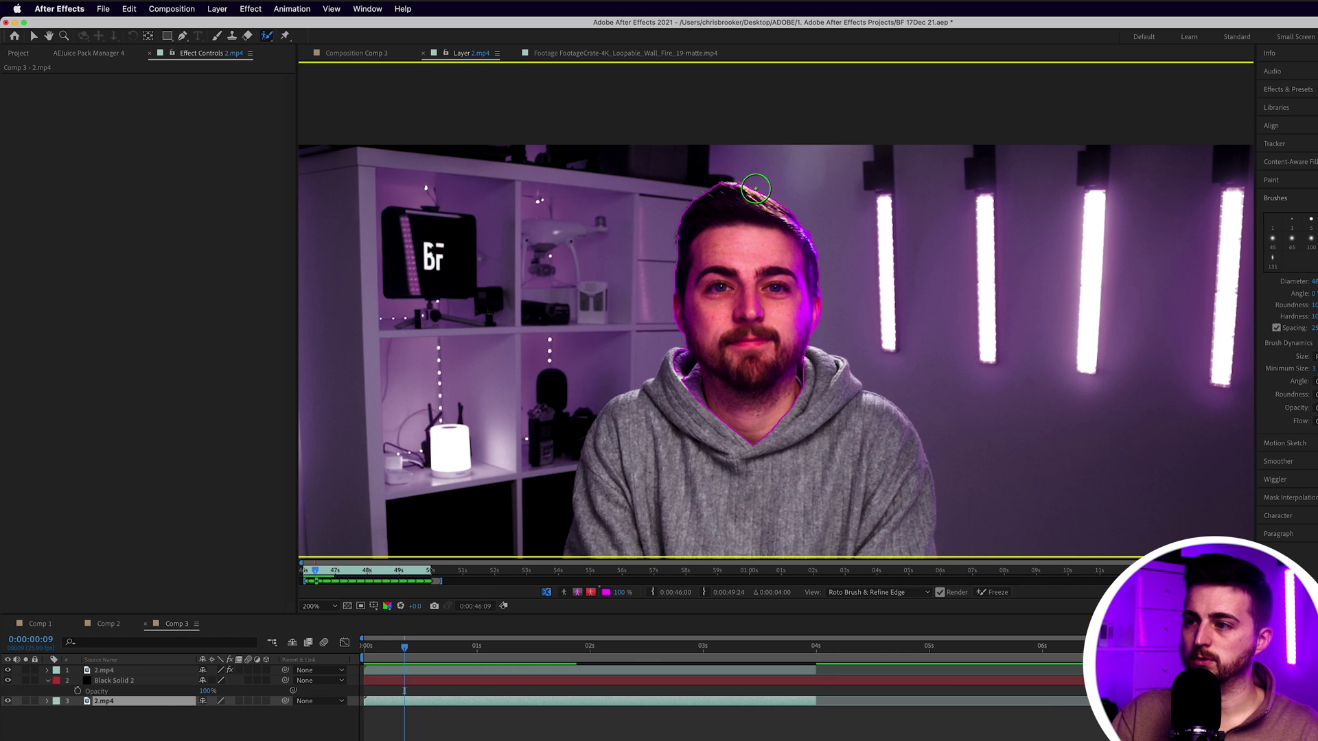
{"action": "left_click", "coordinate": [727, 196]}
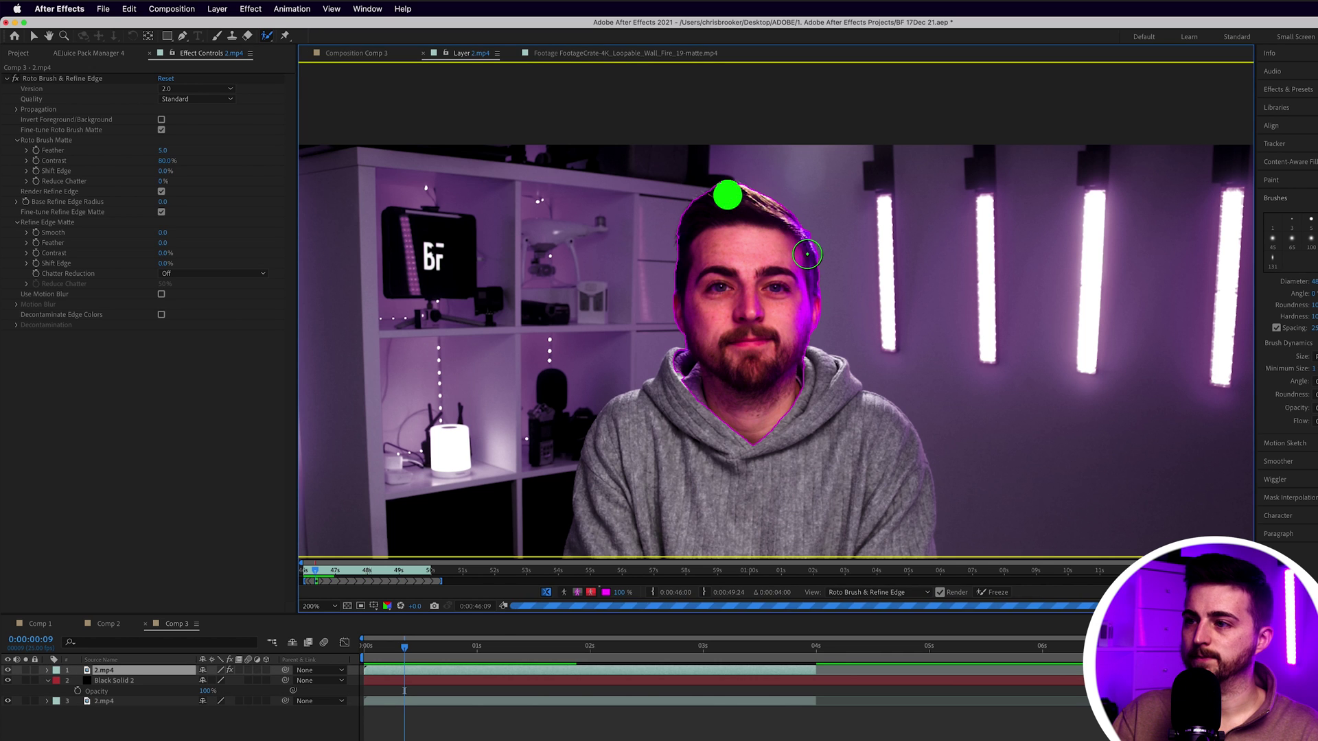
{"action": "left_click", "coordinate": [395, 52]}
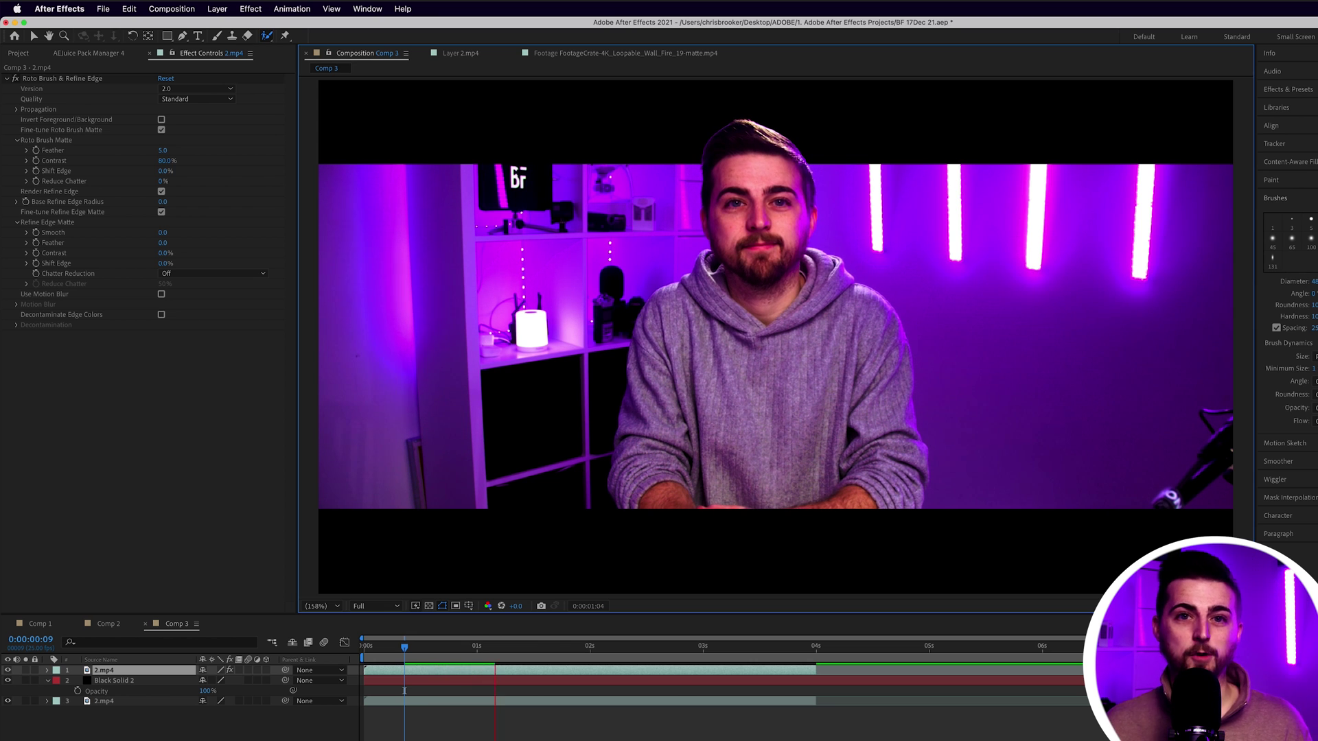
- Drag Black Solid 2's mask corners so the top and bottom bar edges run diagonally
{"action": "key", "text": "space"}
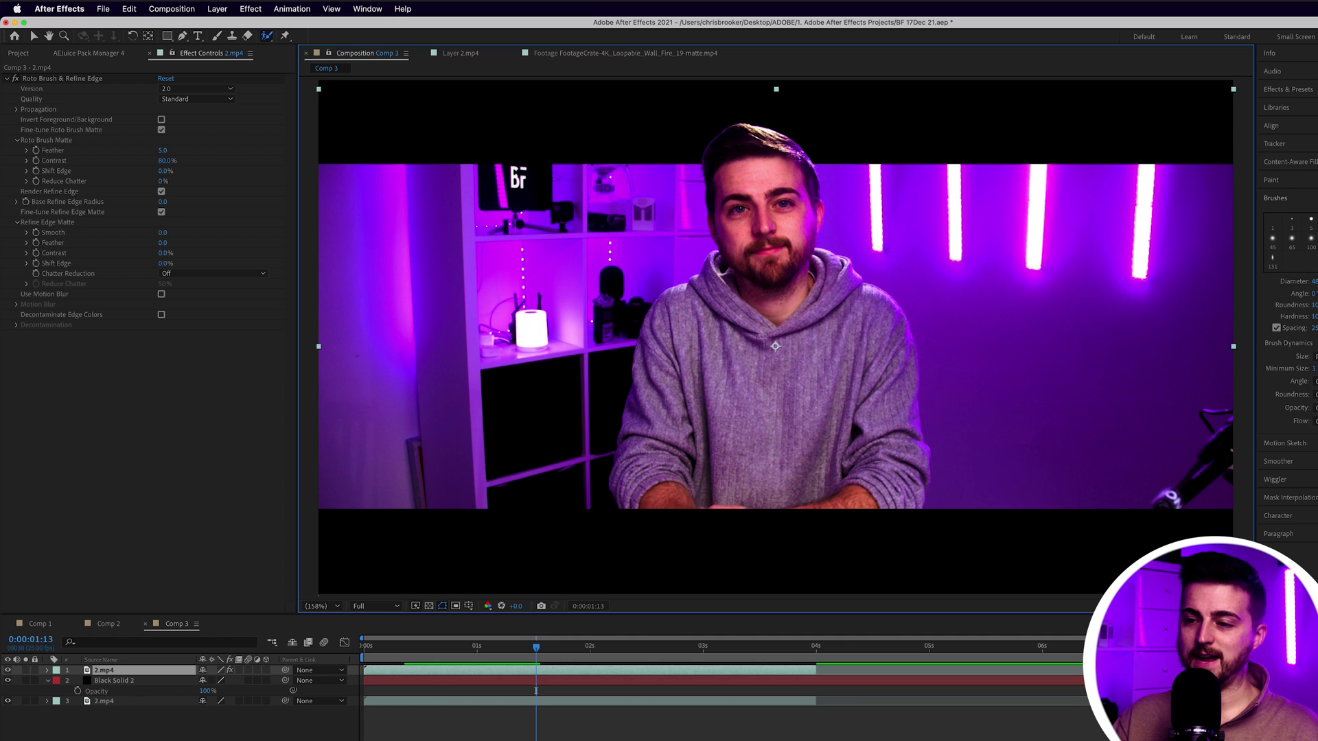
{"action": "key", "text": "v"}
{"action": "left_click", "coordinate": [484, 124]}
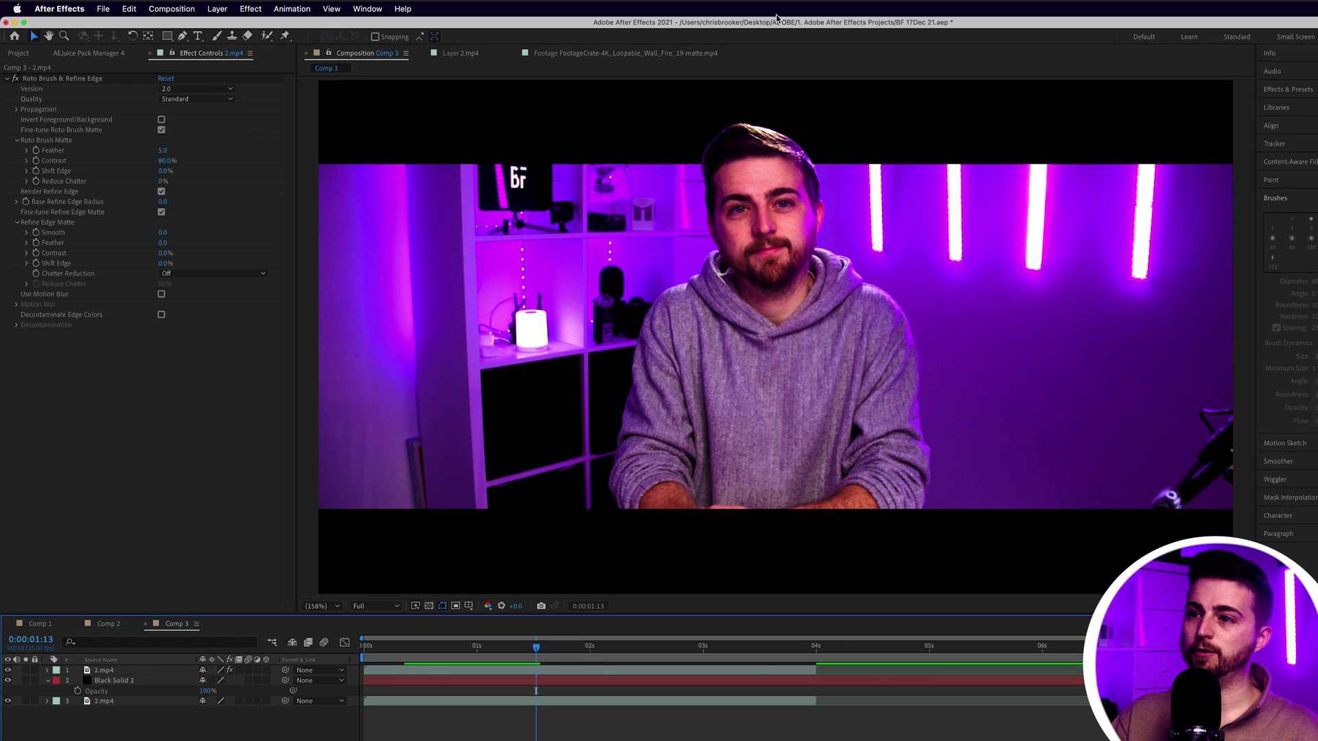
{"action": "left_click", "coordinate": [353, 90]}
{"action": "left_click_drag", "start_coordinate": [309, 166], "coordinate": [316, 225]}
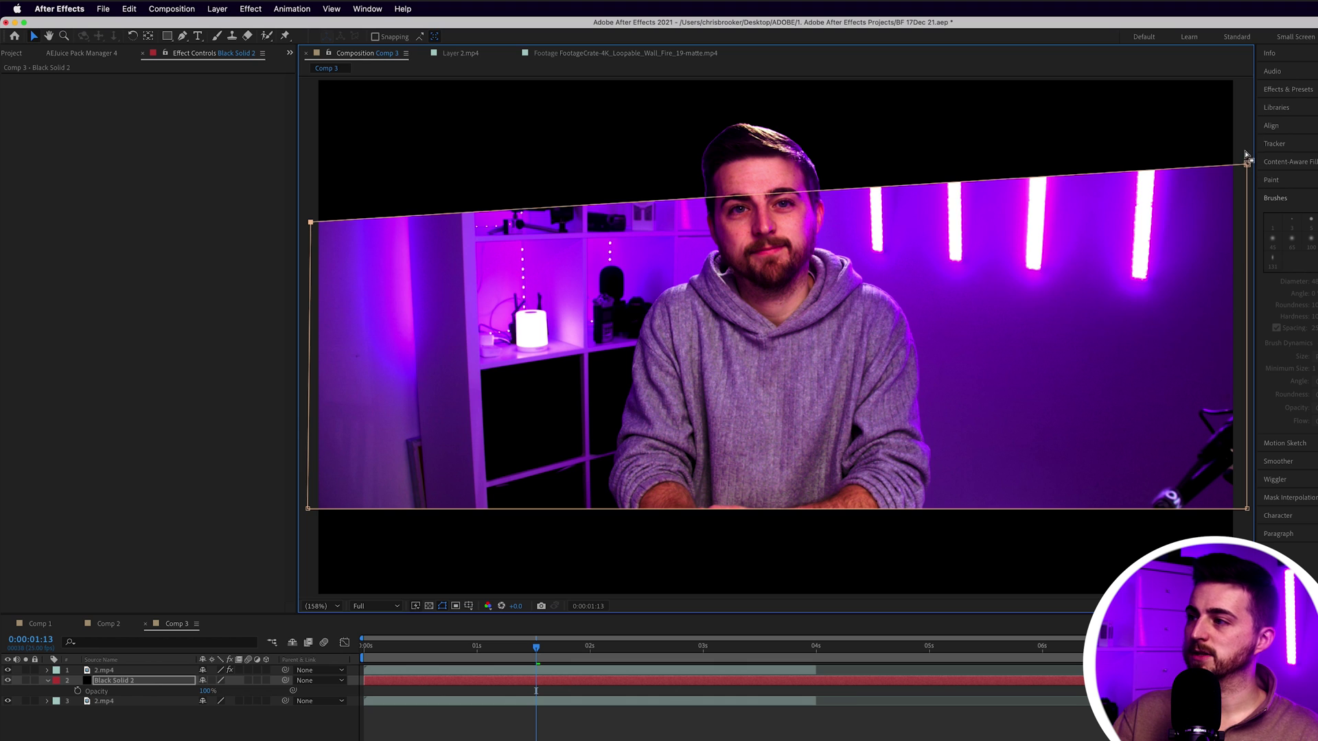
{"action": "left_click_drag", "start_coordinate": [1246, 162], "coordinate": [1247, 129]}
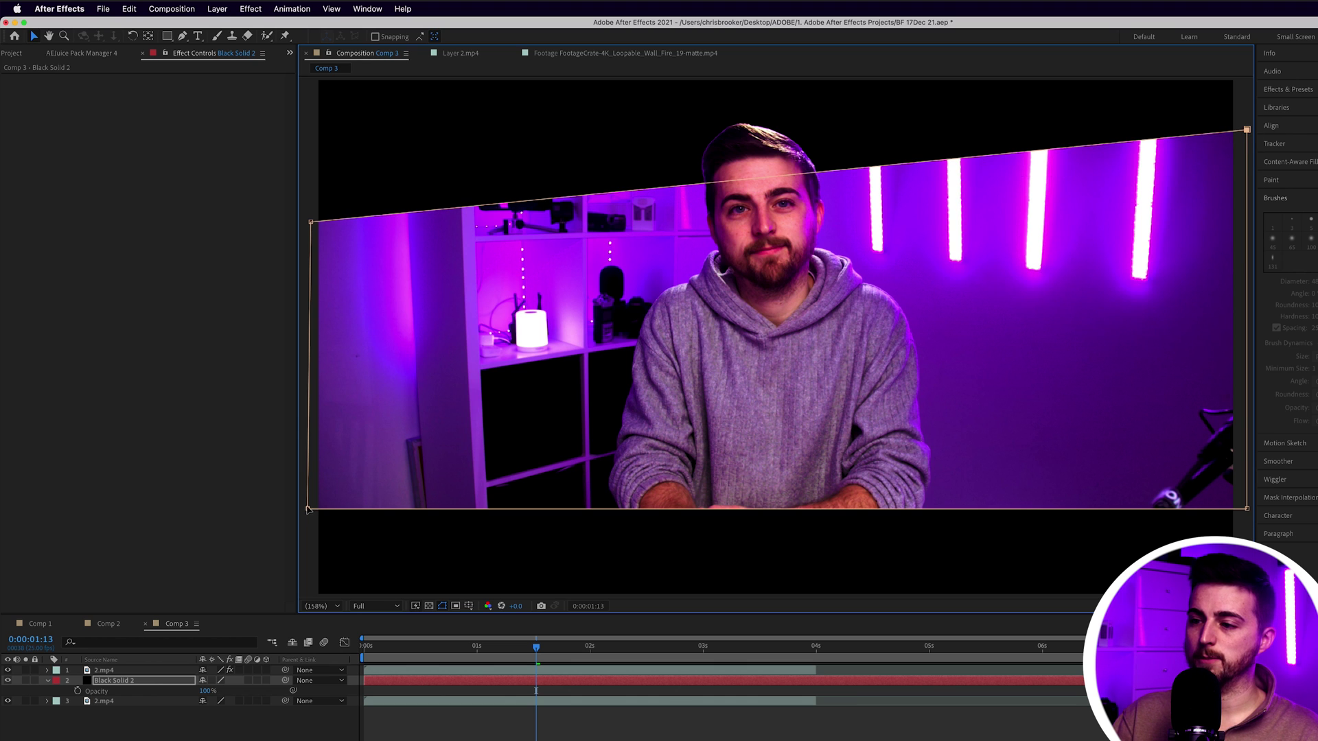
{"action": "left_click_drag", "start_coordinate": [309, 510], "coordinate": [312, 570]}
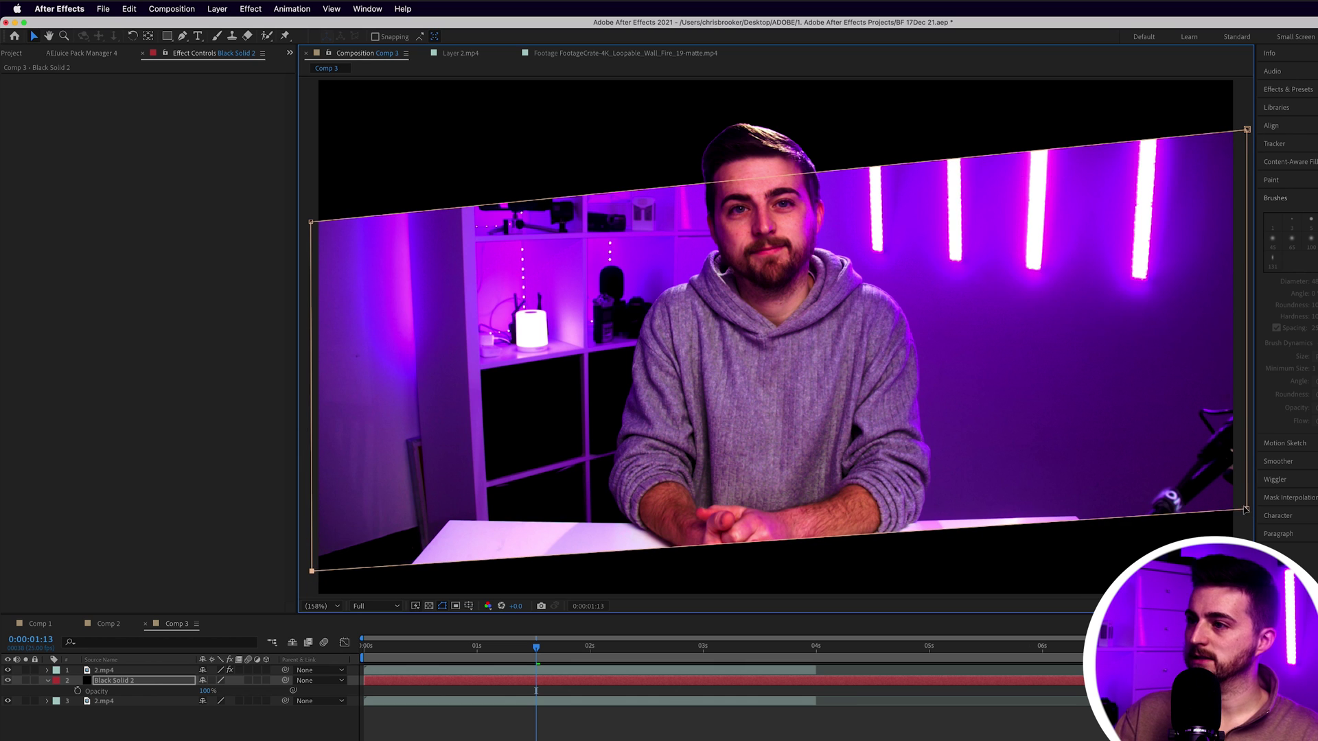
- Preview the slanted-bar composition from the first frame
{"action": "left_click", "coordinate": [518, 701]}
{"action": "key", "text": "Home"}
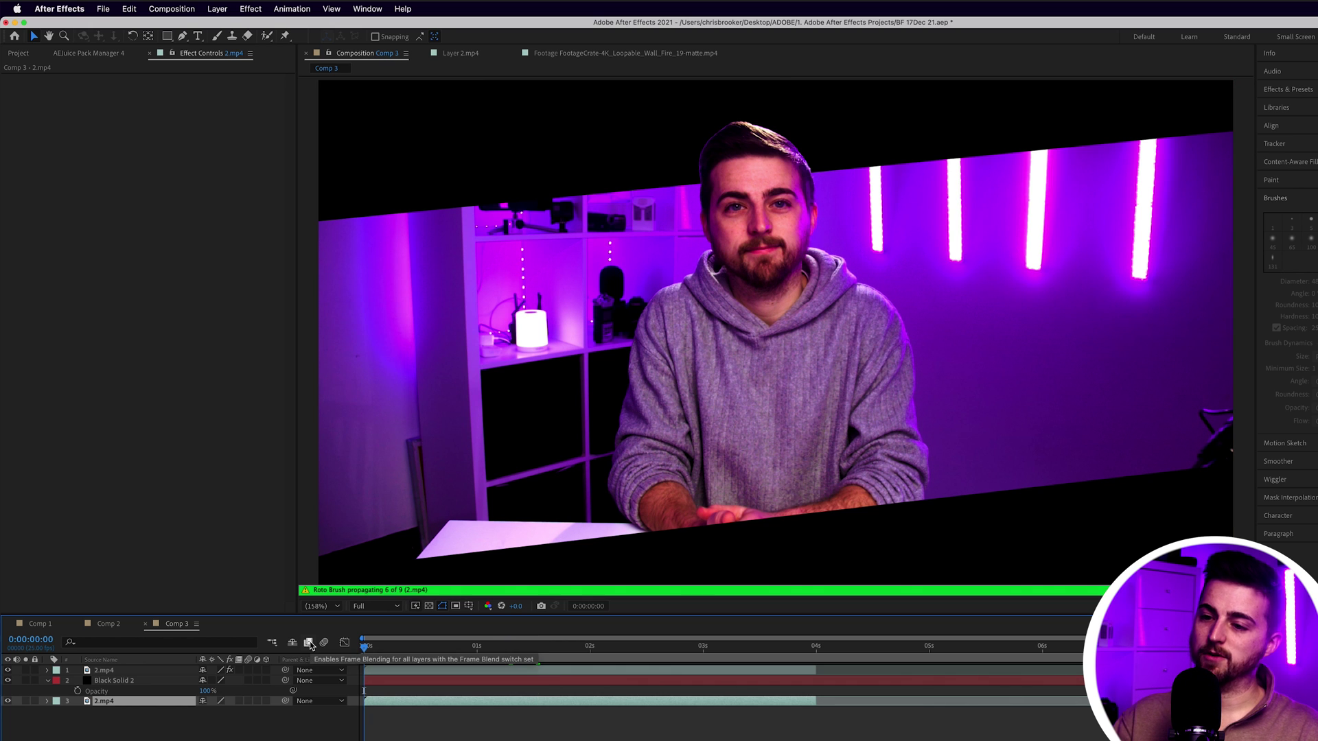
{"action": "key", "text": "space"}
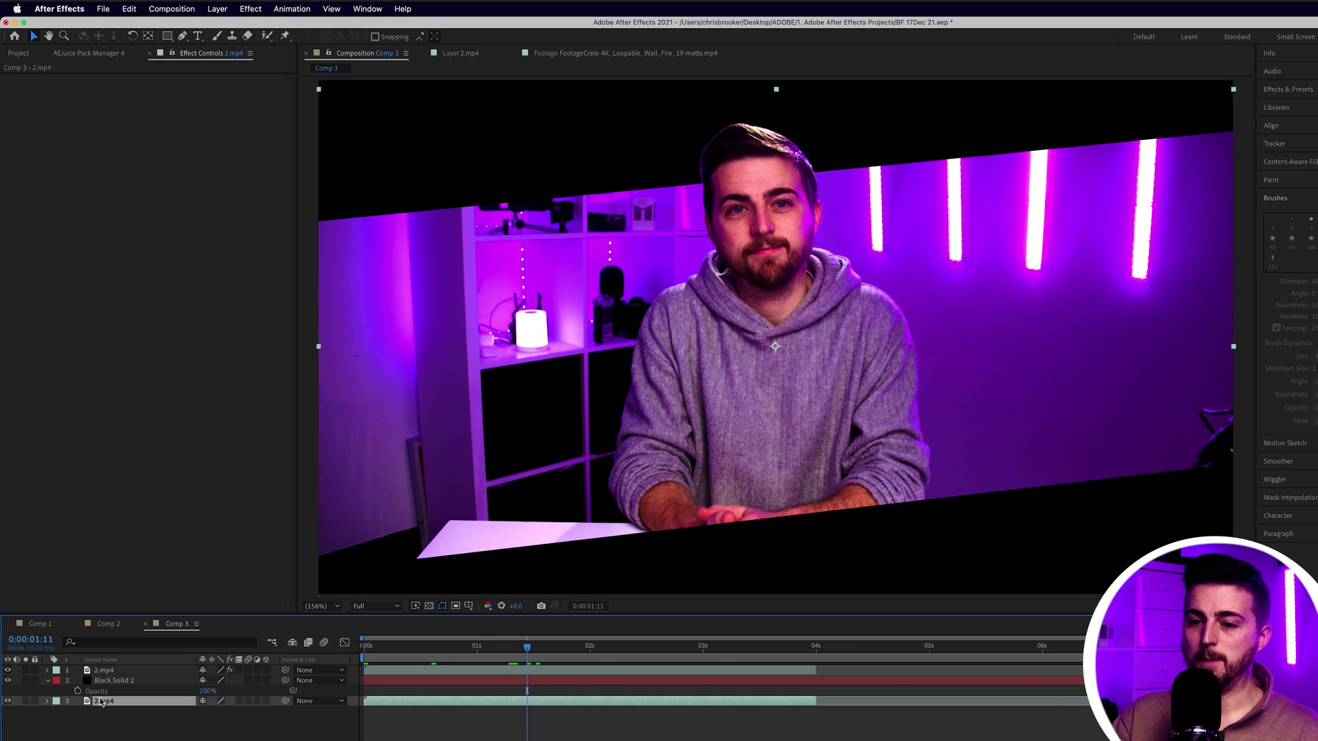
- Search for 'tint' and apply the Tint effect to Black Solid 2
{"action": "left_click", "coordinate": [113, 671]}
{"action": "left_click", "coordinate": [127, 681]}
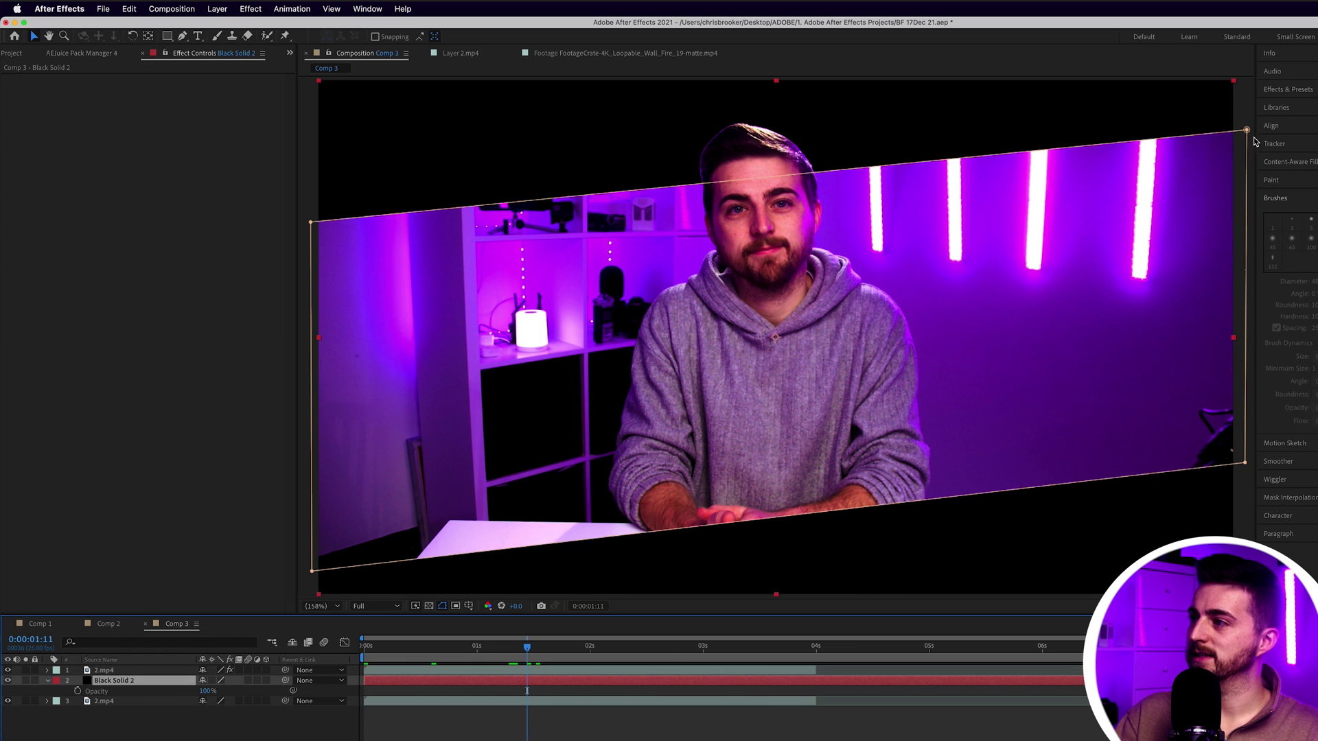
{"action": "left_click", "coordinate": [1286, 90]}
{"action": "left_click", "coordinate": [1294, 106]}
{"action": "type", "text": "tint"}
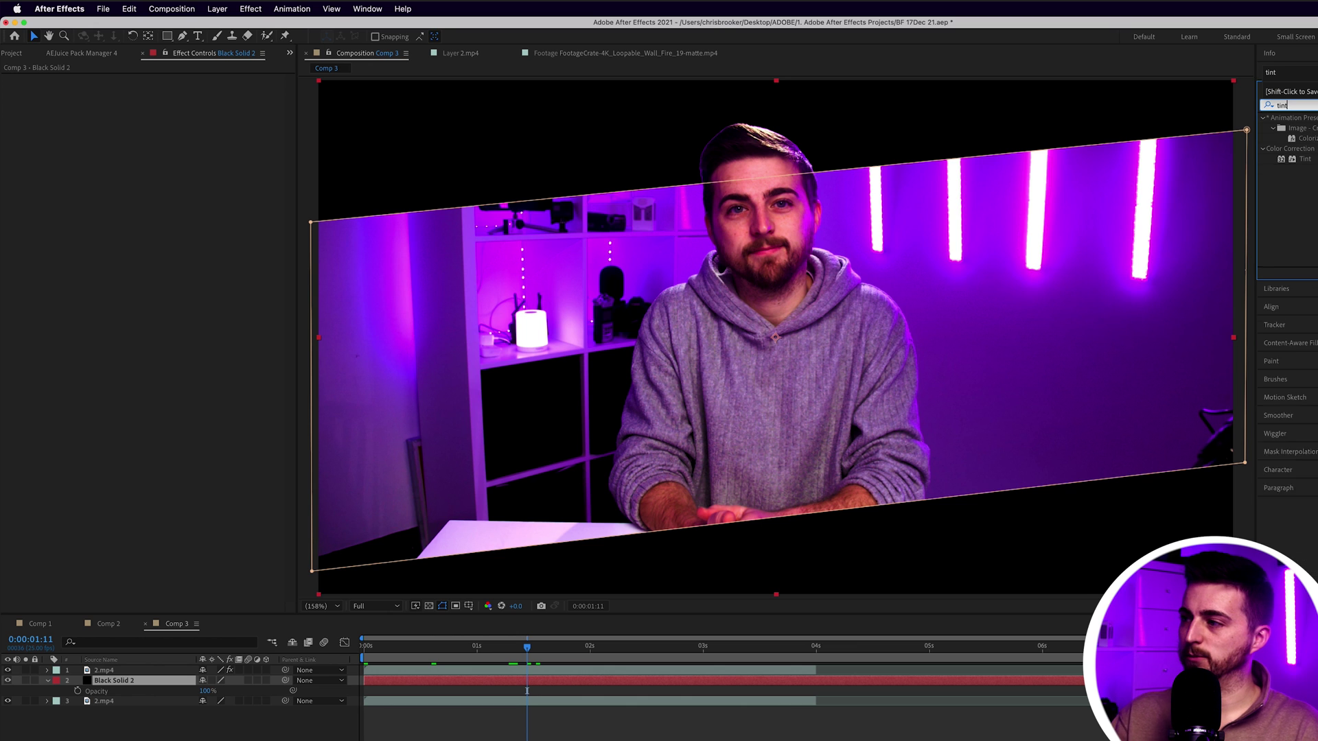
{"action": "left_click_drag", "start_coordinate": [1308, 160], "coordinate": [817, 405]}
- Set Tint's Map Black To colour to purple 7631DE and preview the bars
{"action": "left_click", "coordinate": [164, 89]}
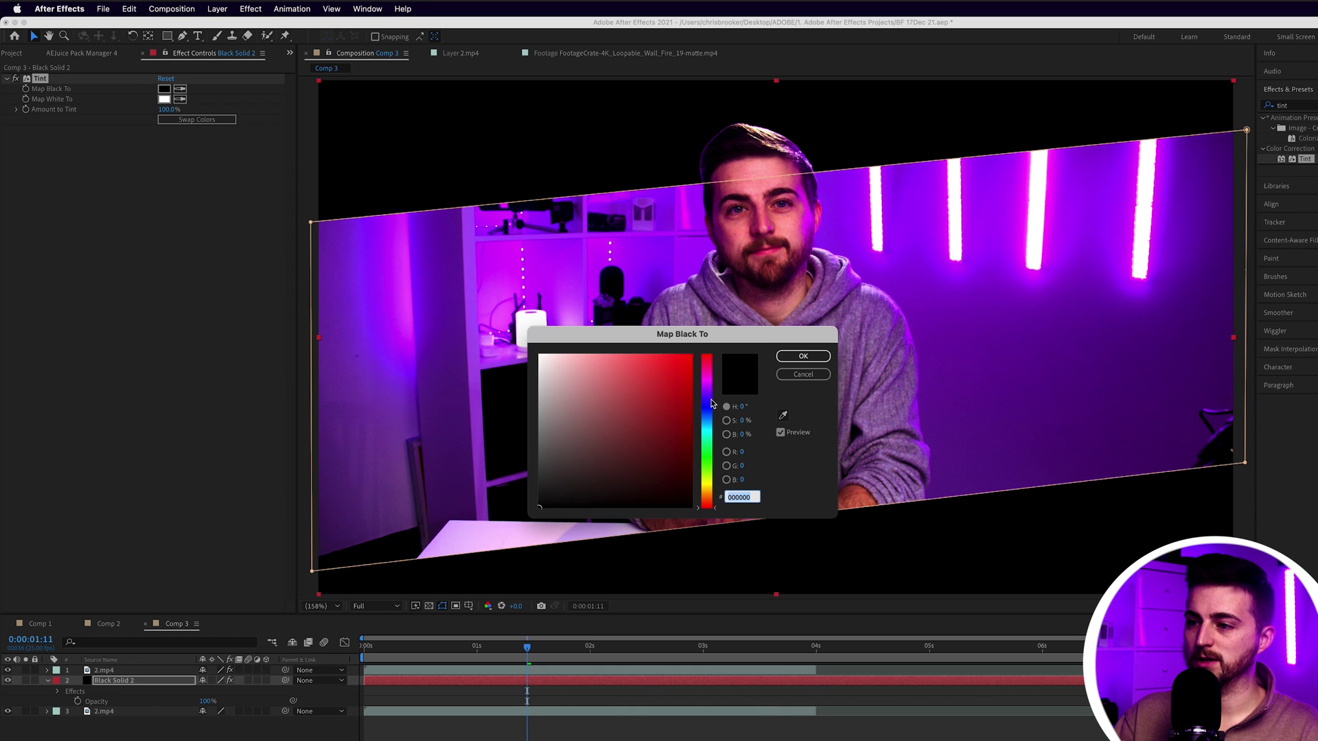
{"action": "left_click_drag", "start_coordinate": [710, 410], "coordinate": [657, 374]}
{"action": "key", "text": "Return"}
{"action": "key", "text": "space"}
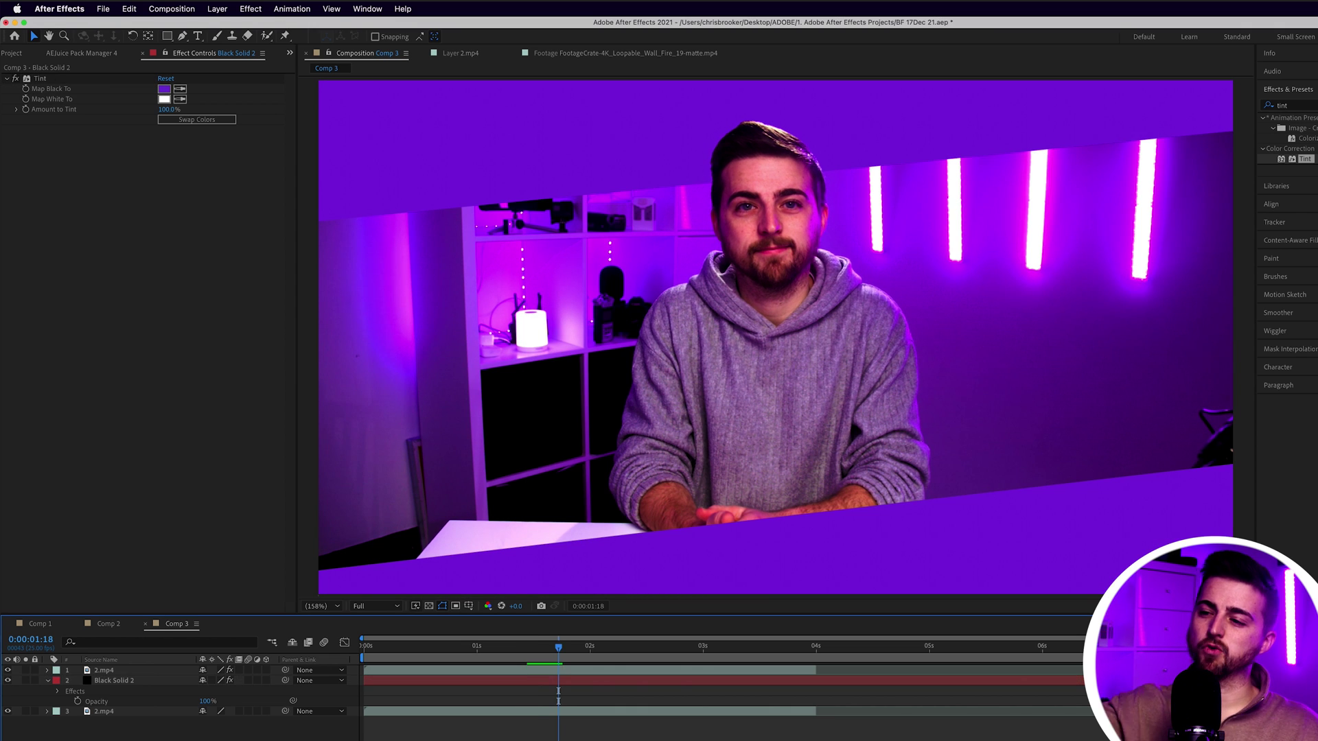